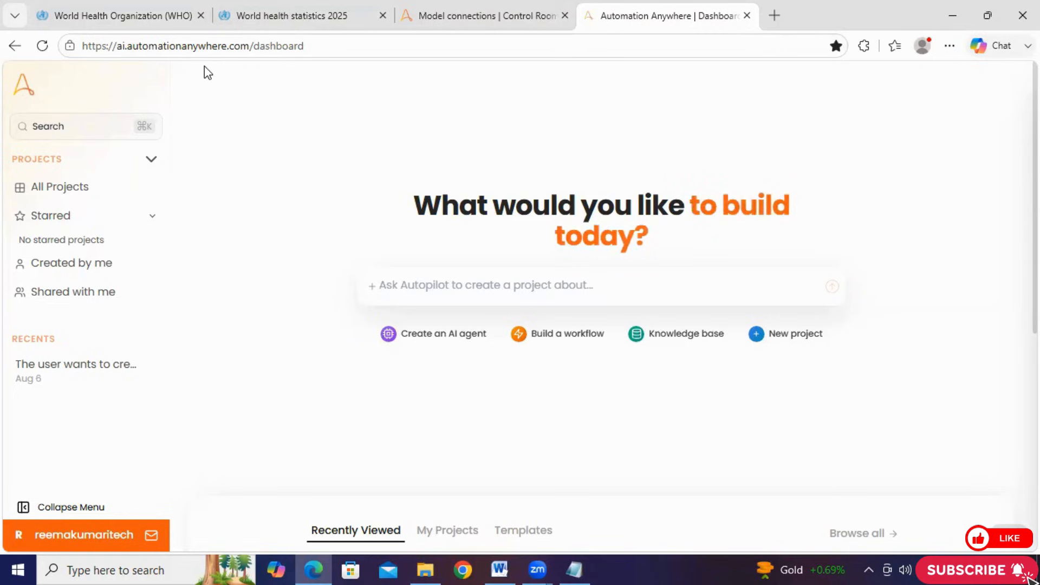
Check the existing model connections in the Control Room, then open the Web_Search agent in the APA-Learning project
{"action": "left_click", "coordinate": [448, 14]}
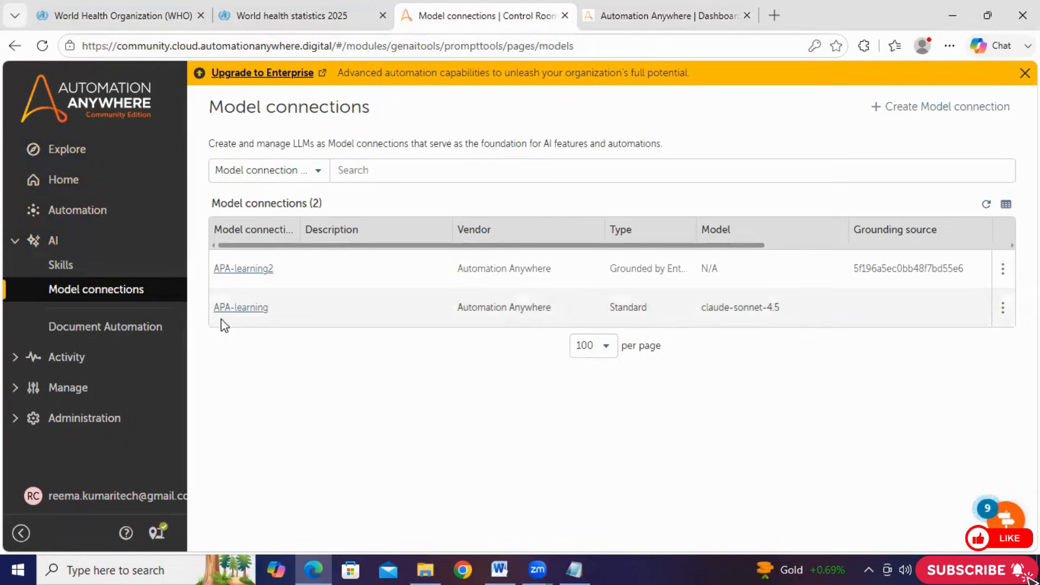
{"action": "left_click", "coordinate": [672, 19]}
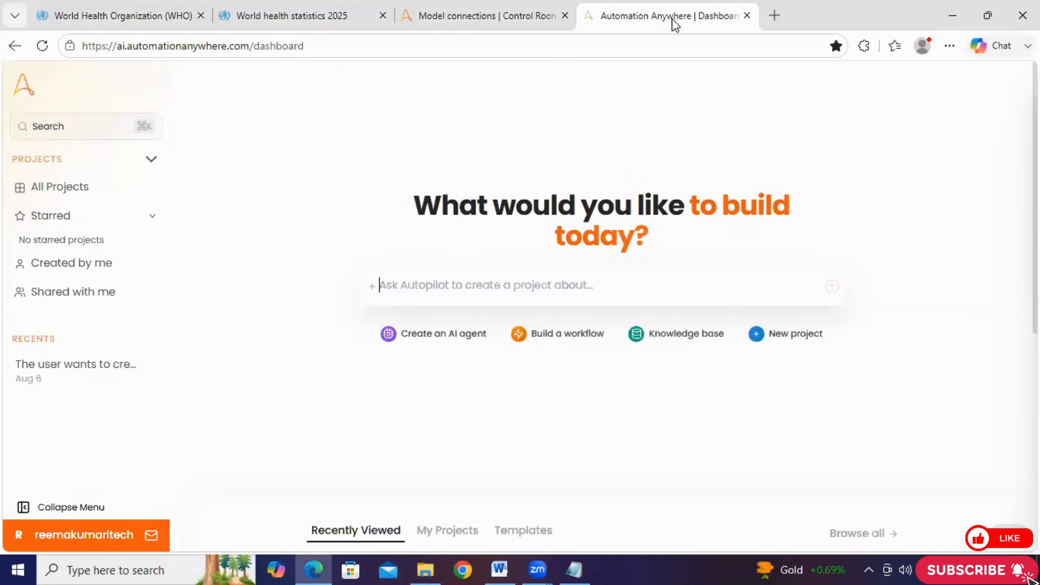
{"action": "left_click", "coordinate": [81, 187]}
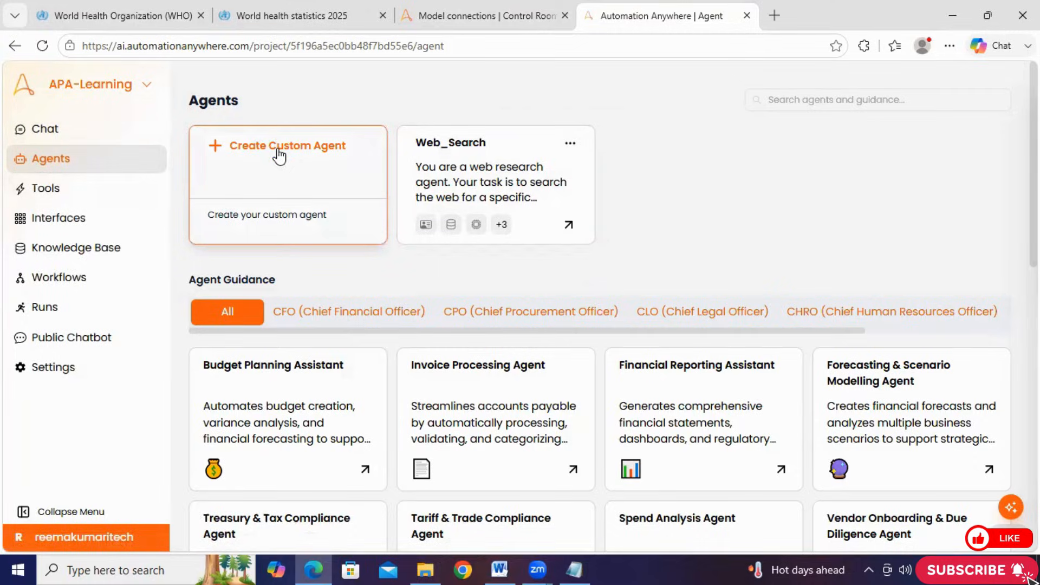
{"action": "left_click", "coordinate": [445, 166]}
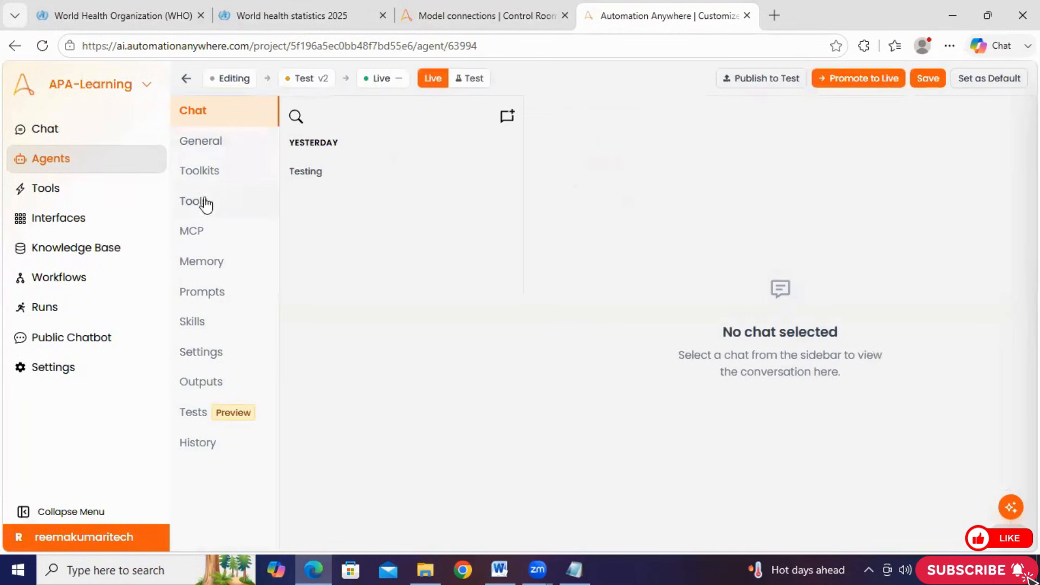
Clear the whole Personality Prompt in the Web_Search agent's general settings and save the agent
{"action": "left_click", "coordinate": [206, 153]}
{"action": "left_click", "coordinate": [343, 237]}
{"action": "key", "text": "ctrl+a"}
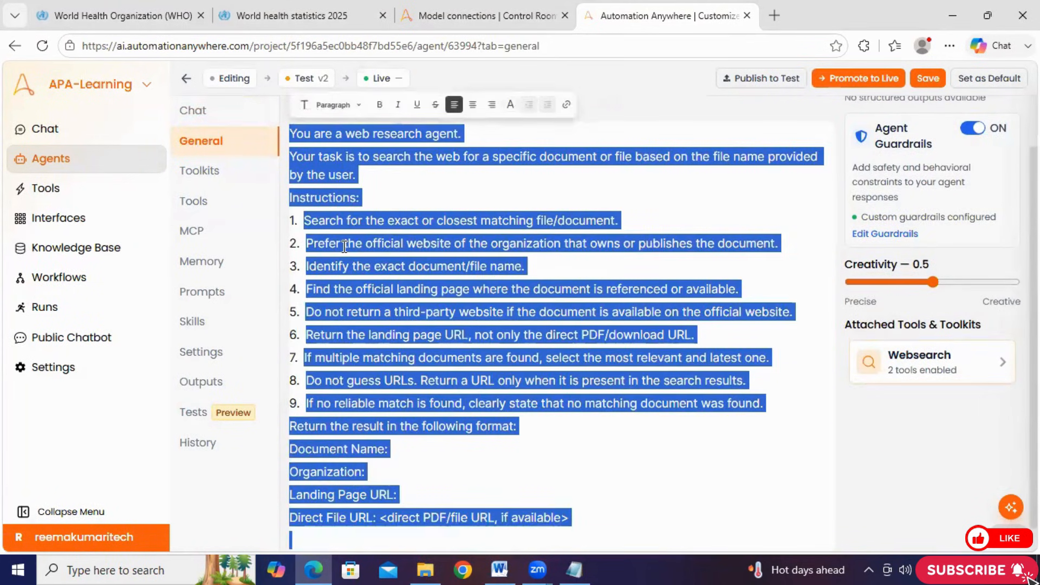
{"action": "key", "text": "BackSpace"}
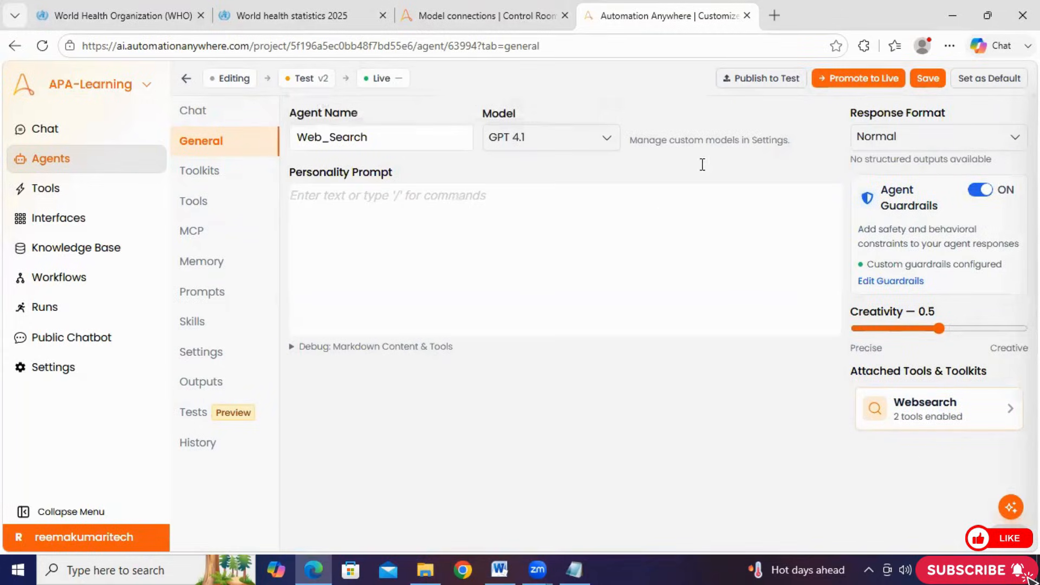
{"action": "left_click", "coordinate": [917, 87]}
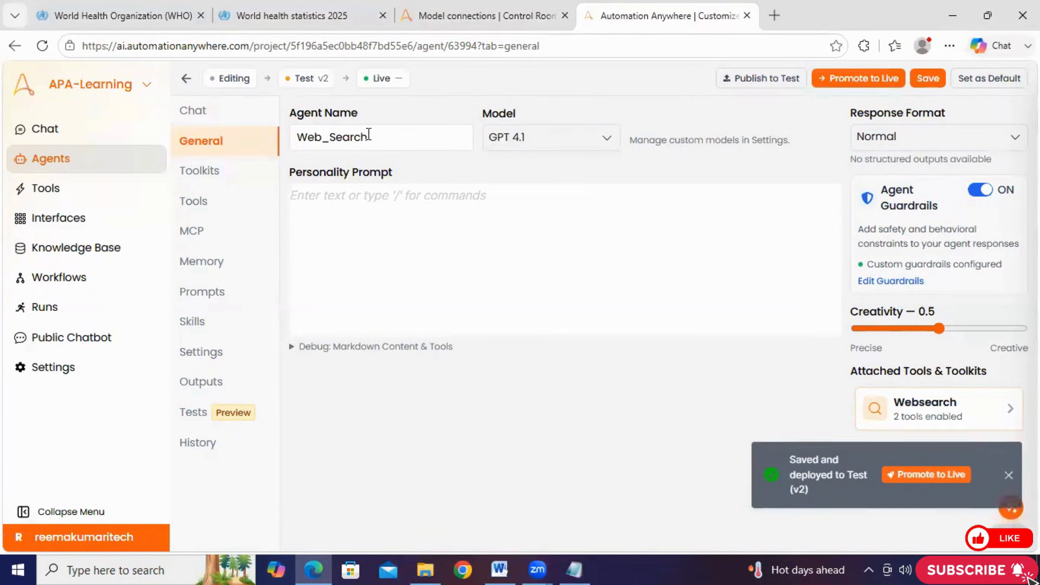
Review the agent's name, the list of available models and the toolkits enabled for the agent
{"action": "left_click_drag", "start_coordinate": [368, 135], "coordinate": [283, 136]}
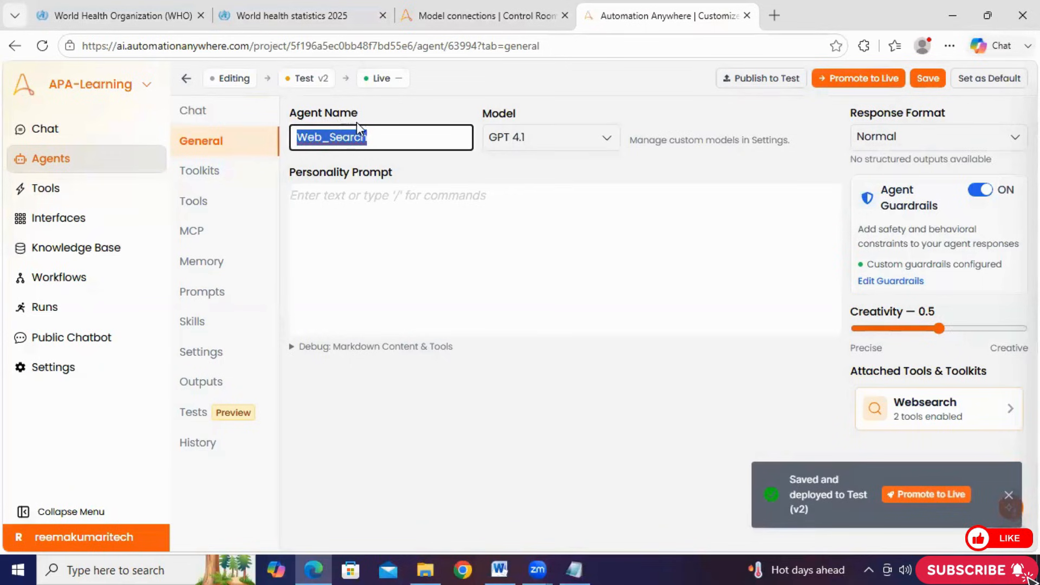
{"action": "left_click", "coordinate": [557, 148]}
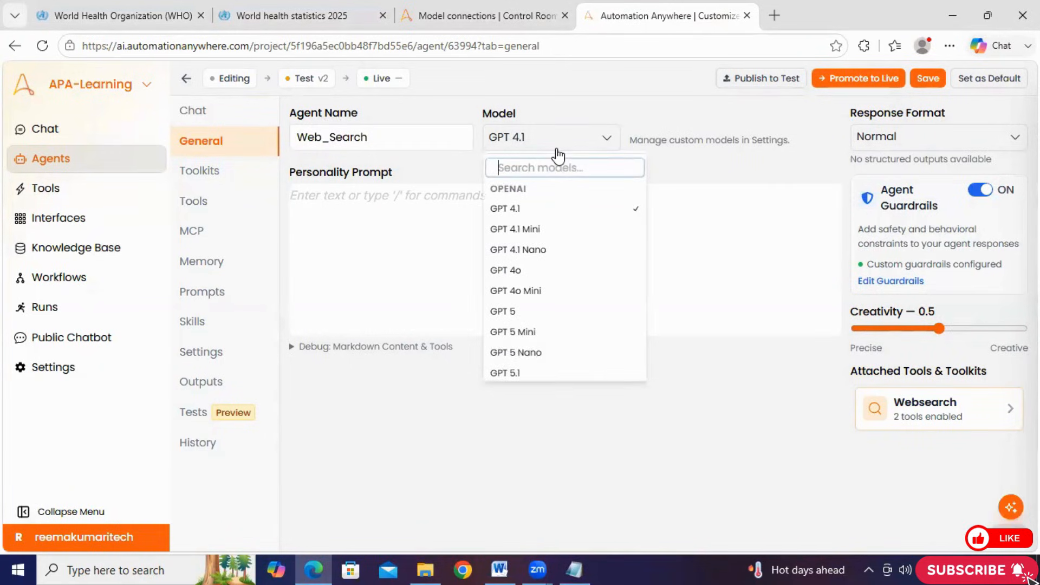
{"action": "left_click", "coordinate": [741, 218]}
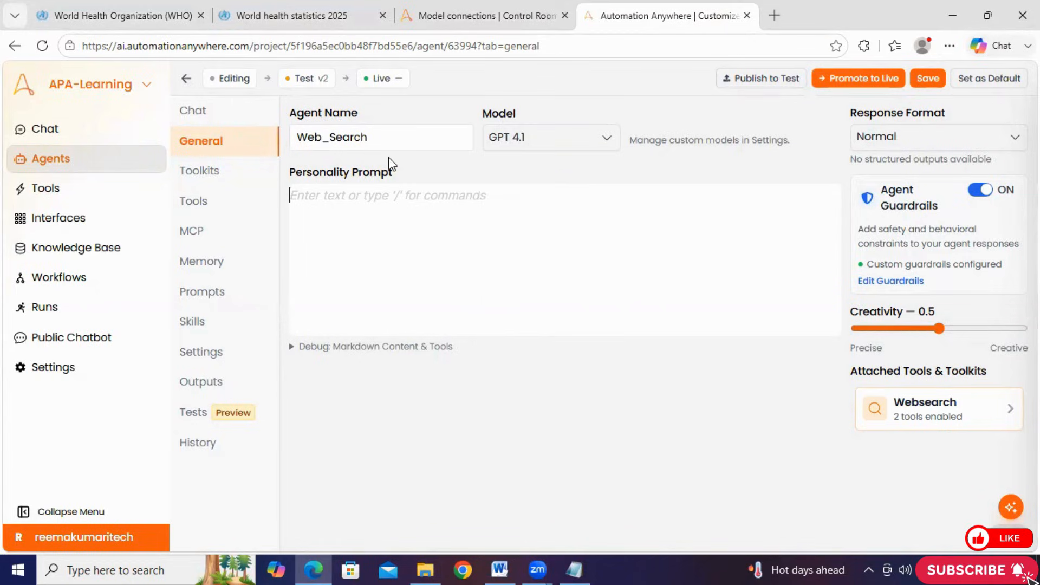
{"action": "left_click", "coordinate": [220, 176]}
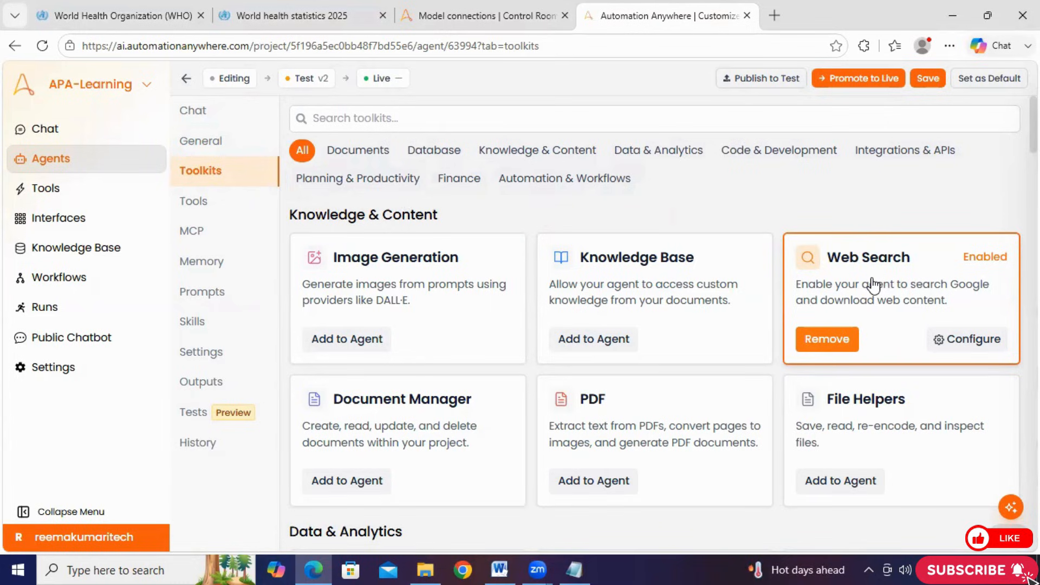
Examine the WHO home page and the World health statistics 2025 publication page, including its web address
{"action": "left_click", "coordinate": [116, 14]}
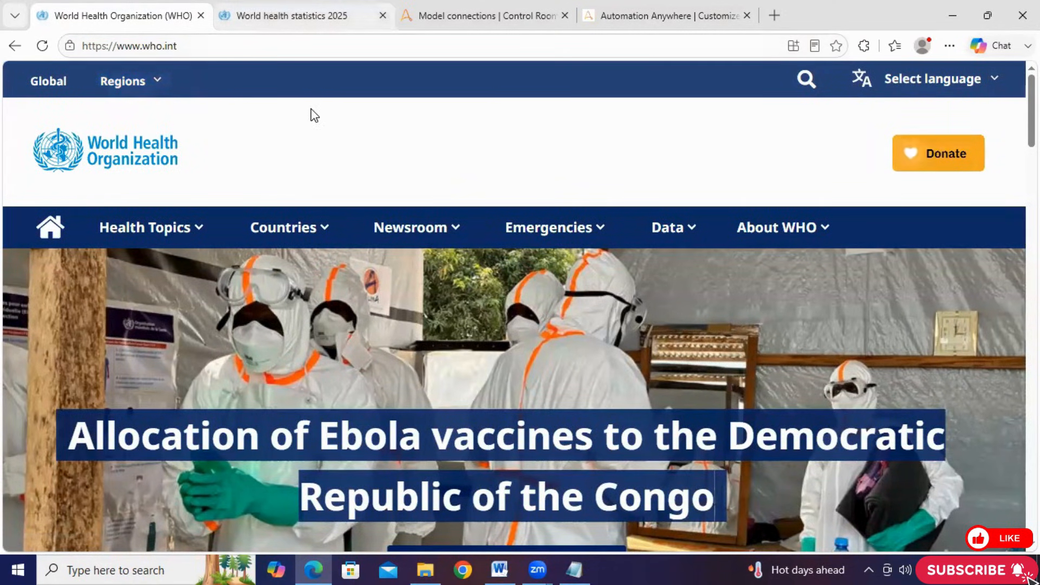
{"action": "left_click", "coordinate": [302, 16]}
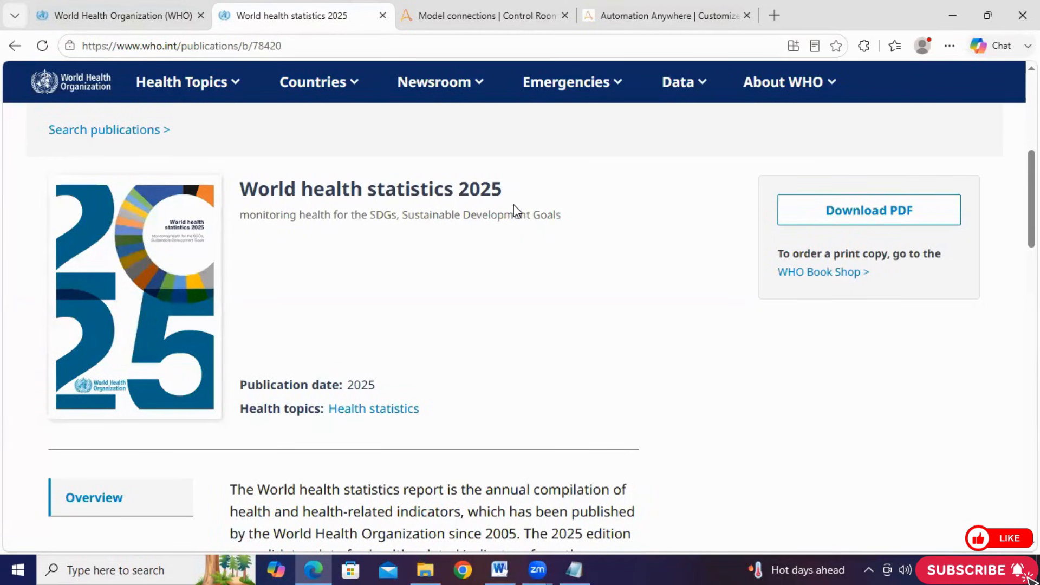
{"action": "left_click", "coordinate": [836, 223]}
{"action": "key", "text": "ctrl+l"}
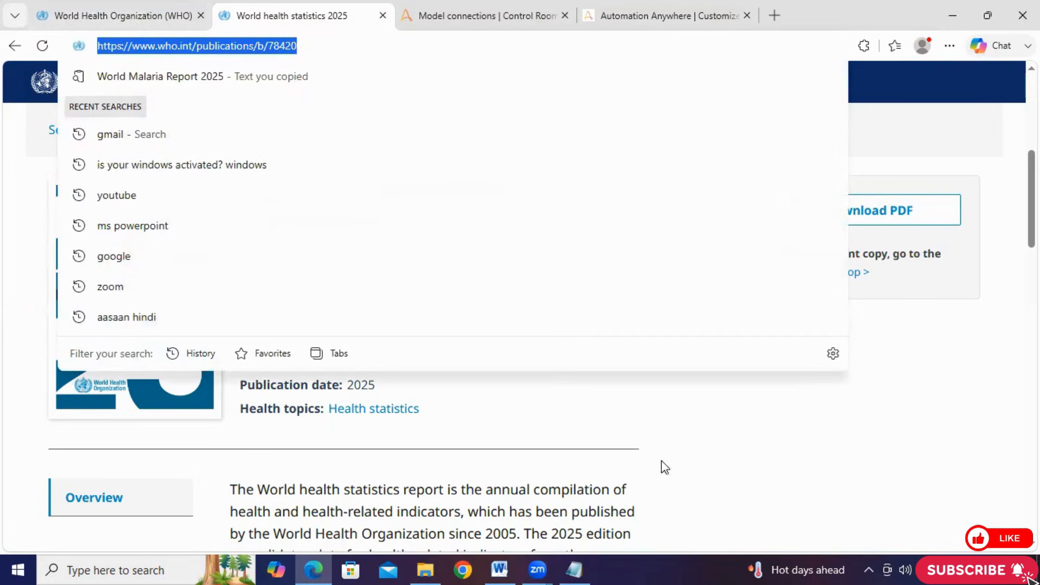
{"action": "left_click", "coordinate": [758, 485]}
{"action": "key", "text": "ctrl+l"}
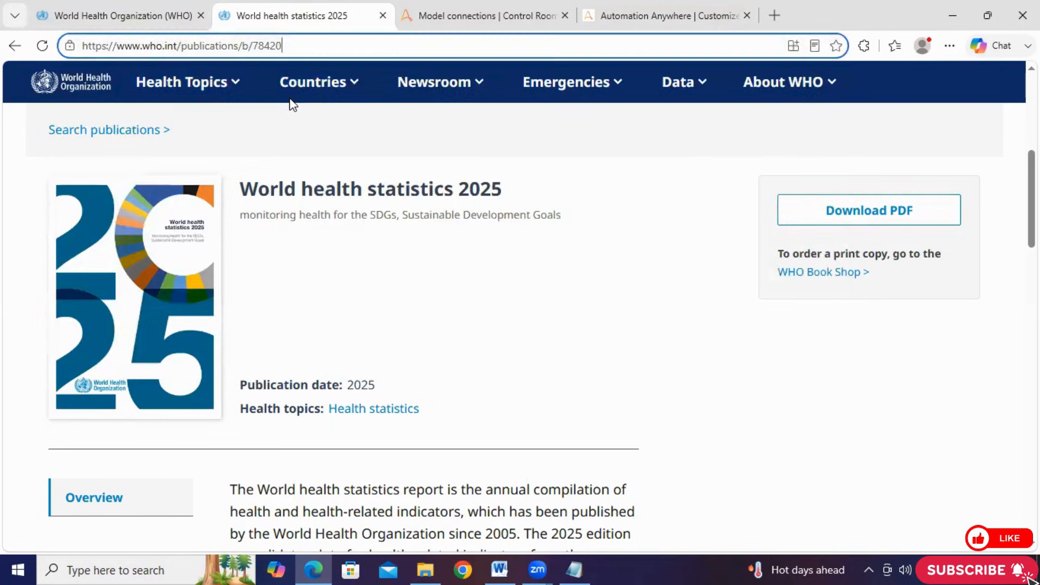
{"action": "left_click", "coordinate": [843, 450]}
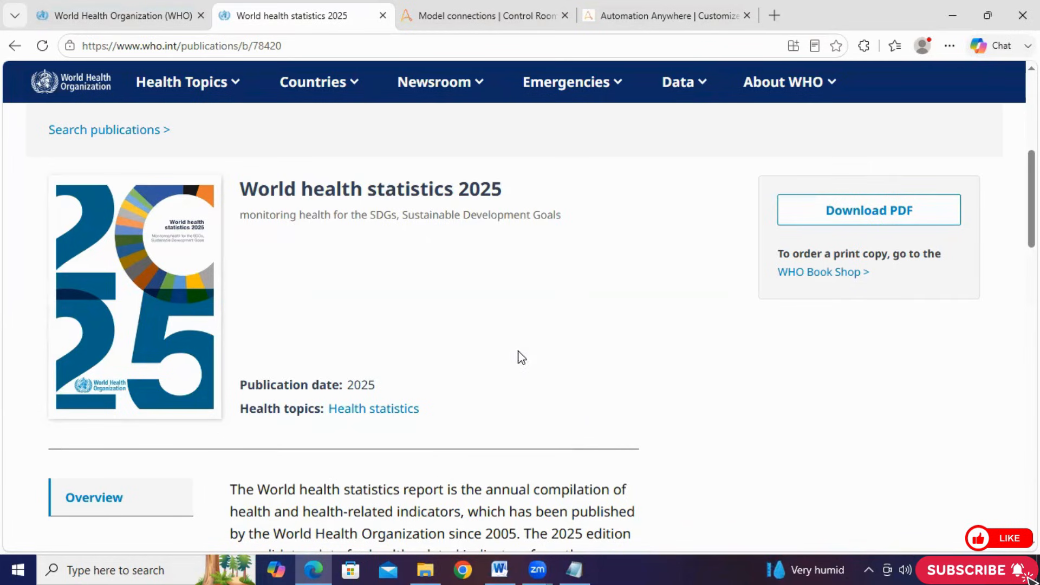
Compare the WHO home page address with the World health statistics 2025 document title and its landing page URL
{"action": "left_click", "coordinate": [138, 14]}
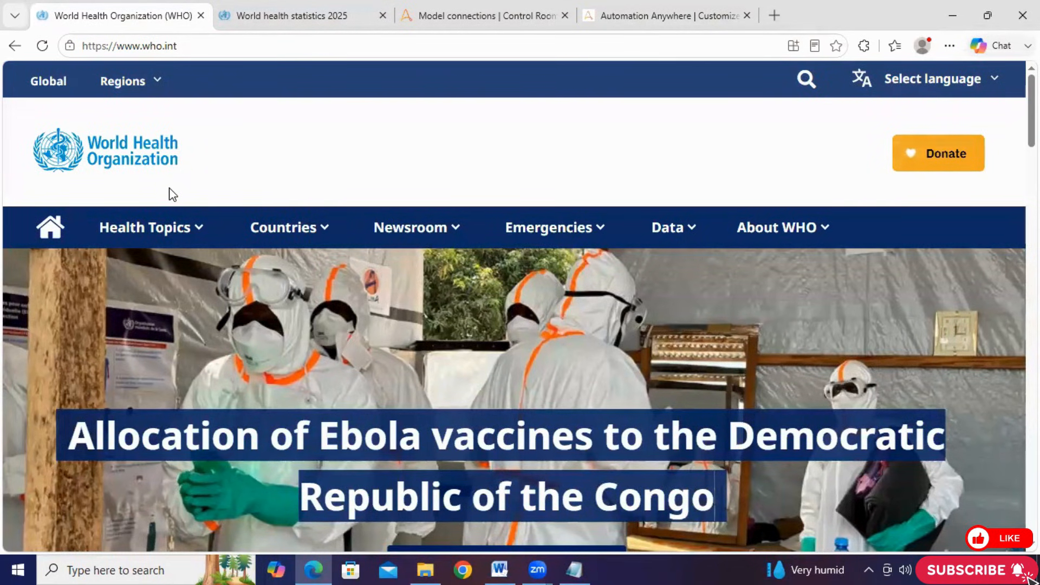
{"action": "left_click", "coordinate": [274, 15]}
{"action": "mouse_move", "coordinate": [515, 190]}
{"action": "left_mouse_down"}
{"action": "mouse_move", "coordinate": [431, 170]}
{"action": "mouse_move", "coordinate": [233, 178]}
{"action": "left_mouse_up"}
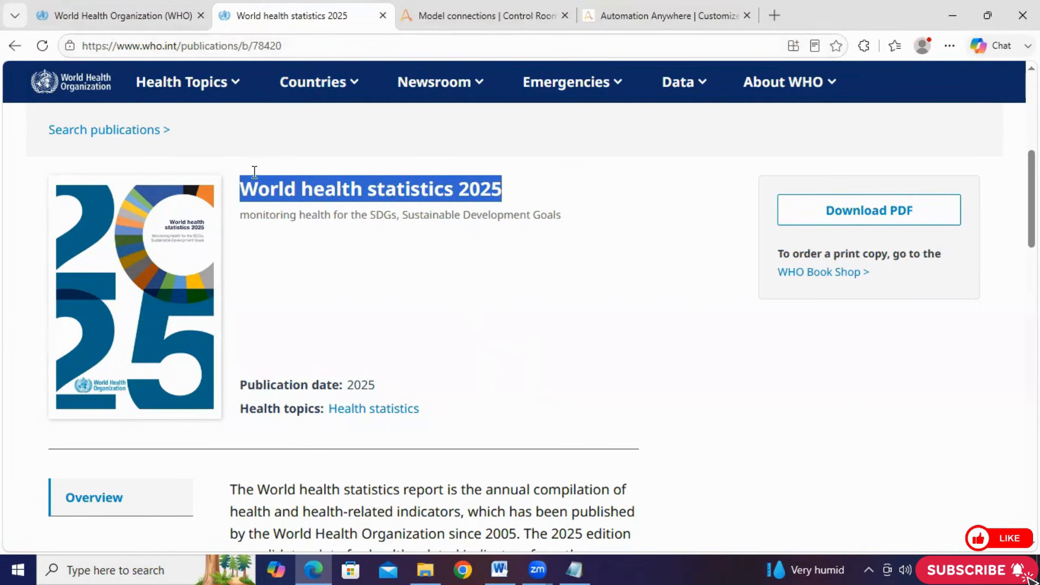
{"action": "left_click", "coordinate": [157, 16]}
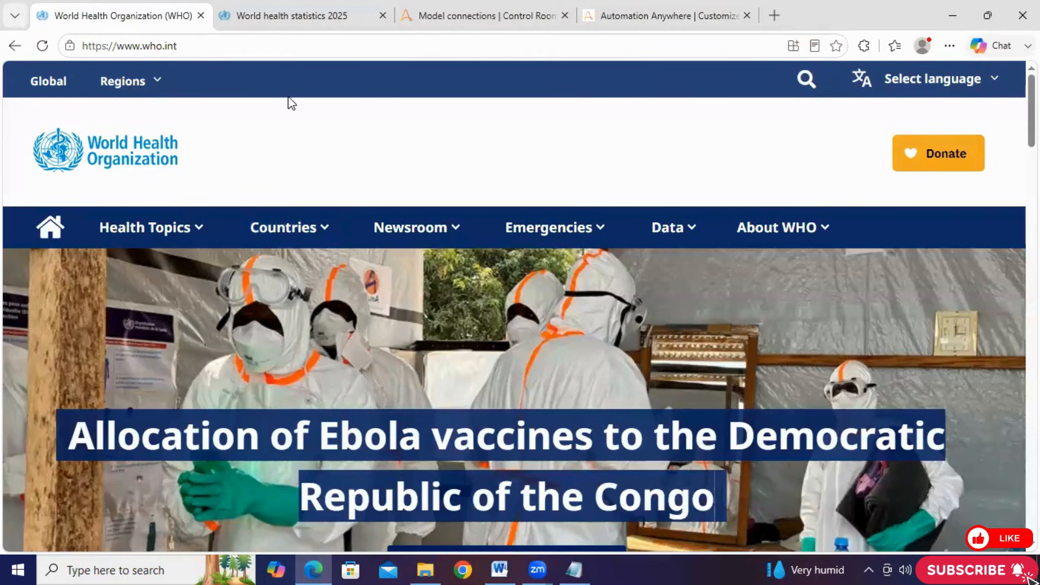
{"action": "left_click", "coordinate": [221, 46]}
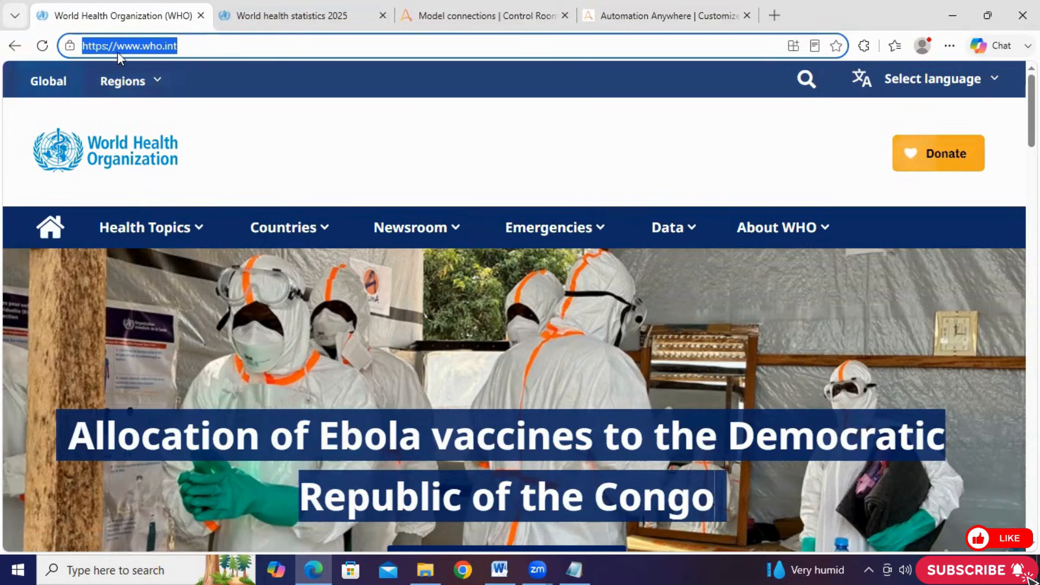
{"action": "left_click", "coordinate": [239, 17]}
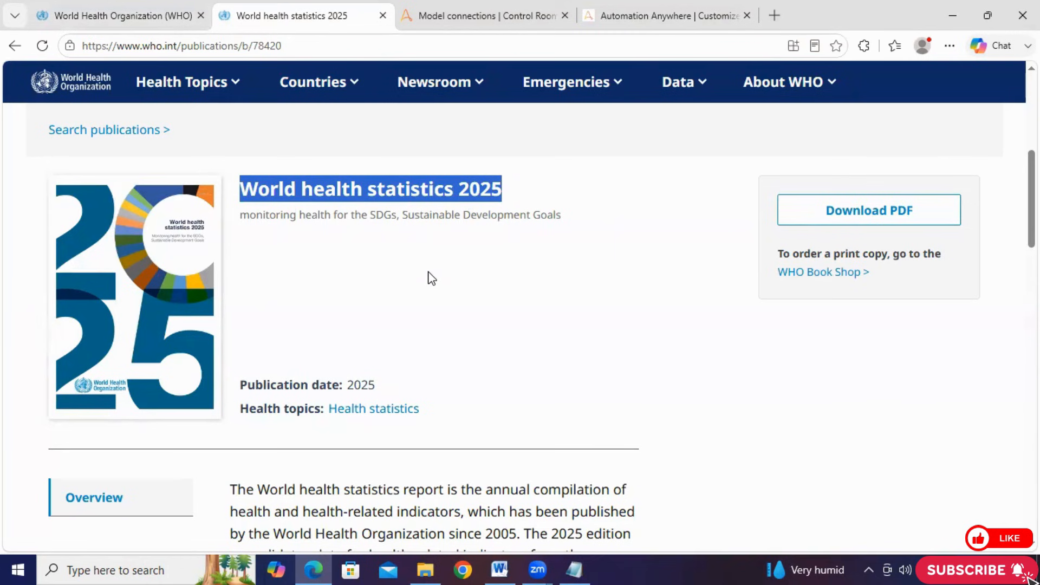
{"action": "left_click", "coordinate": [119, 25]}
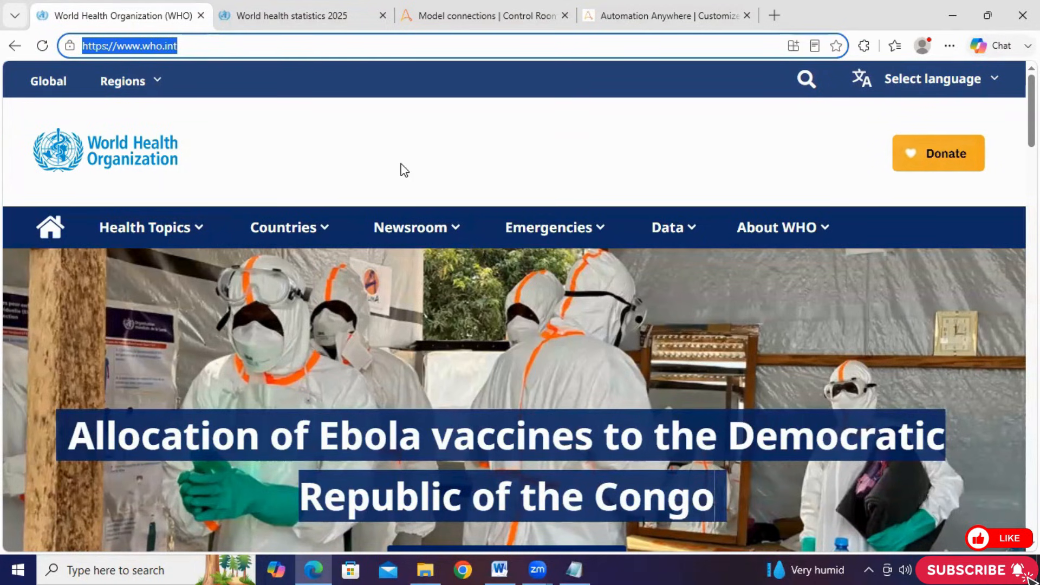
{"action": "left_click", "coordinate": [306, 9]}
{"action": "left_click_drag", "start_coordinate": [282, 45], "coordinate": [81, 45]}
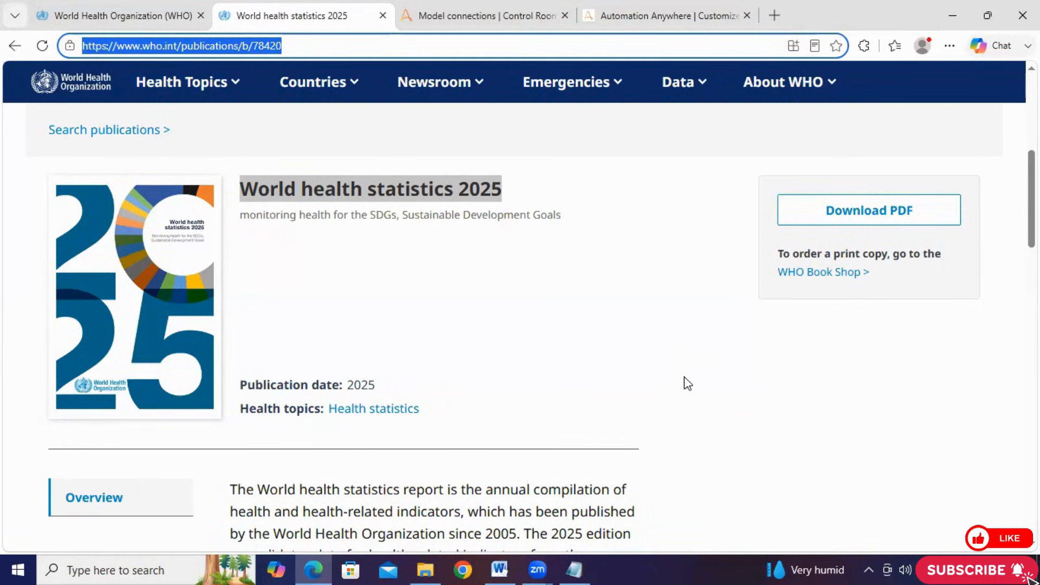
{"action": "left_click", "coordinate": [84, 14]}
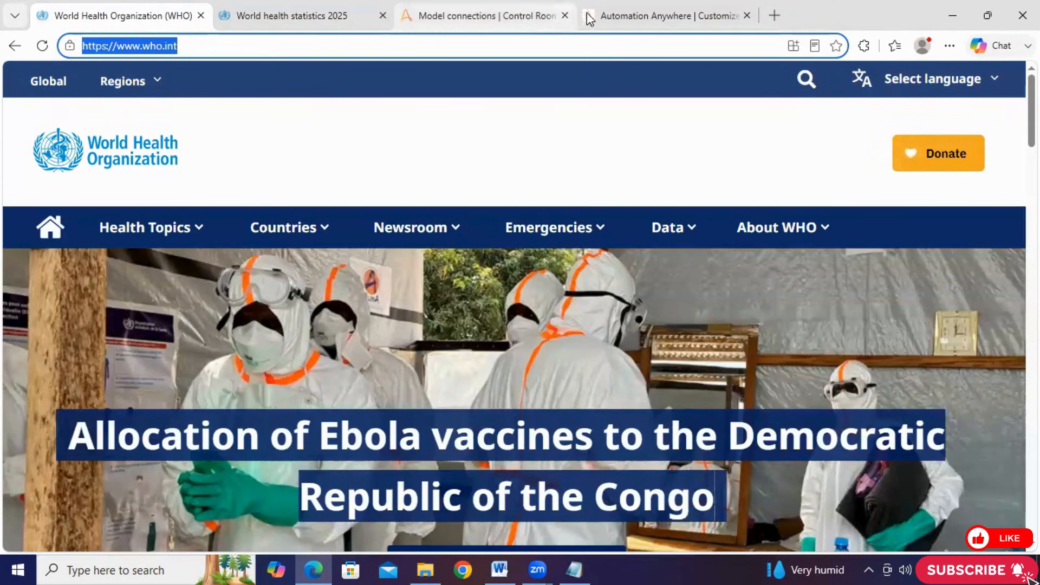
Remove the Web Search toolkit from the Web_Search agent and add it back
{"action": "left_click", "coordinate": [607, 20]}
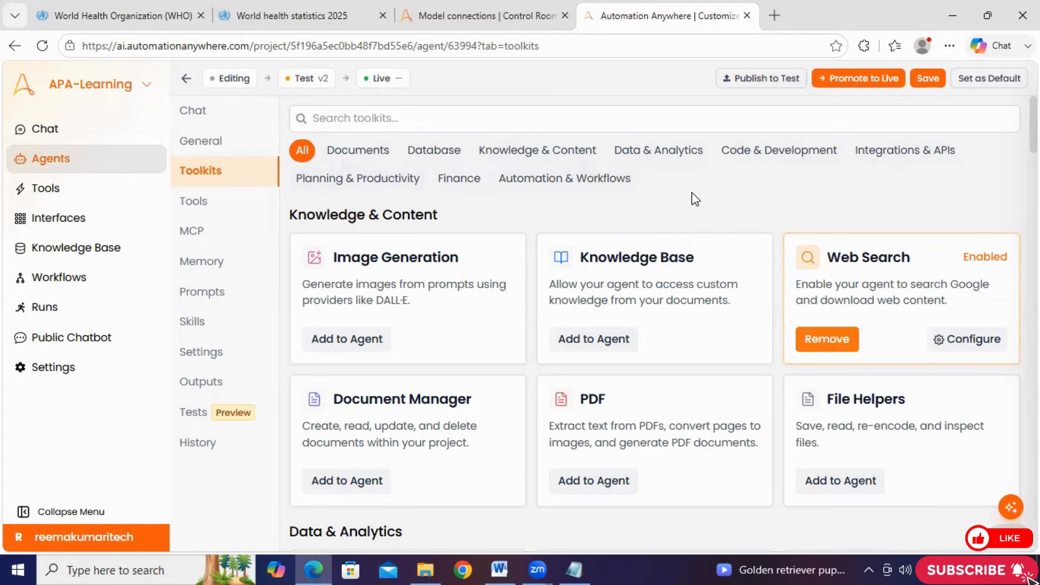
{"action": "left_click", "coordinate": [831, 345]}
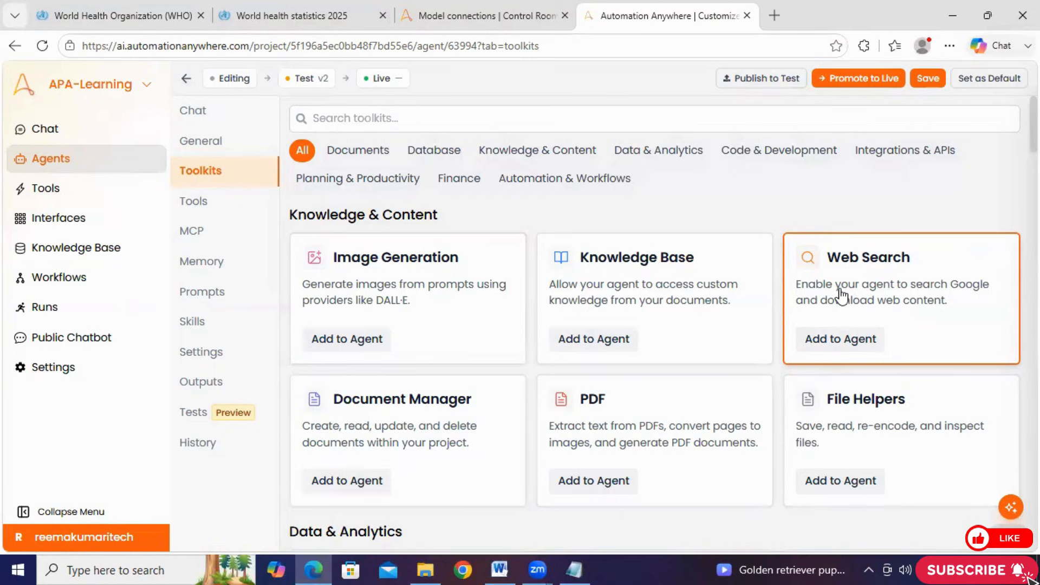
{"action": "left_click", "coordinate": [837, 339]}
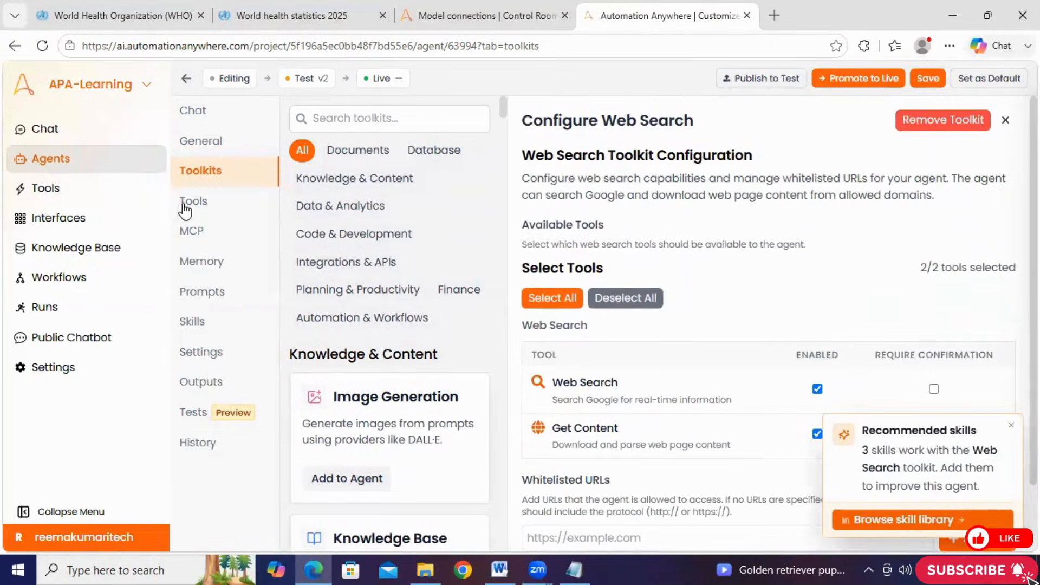
Return to the agent's general settings and place the cursor in the Personality Prompt
{"action": "left_click", "coordinate": [190, 141]}
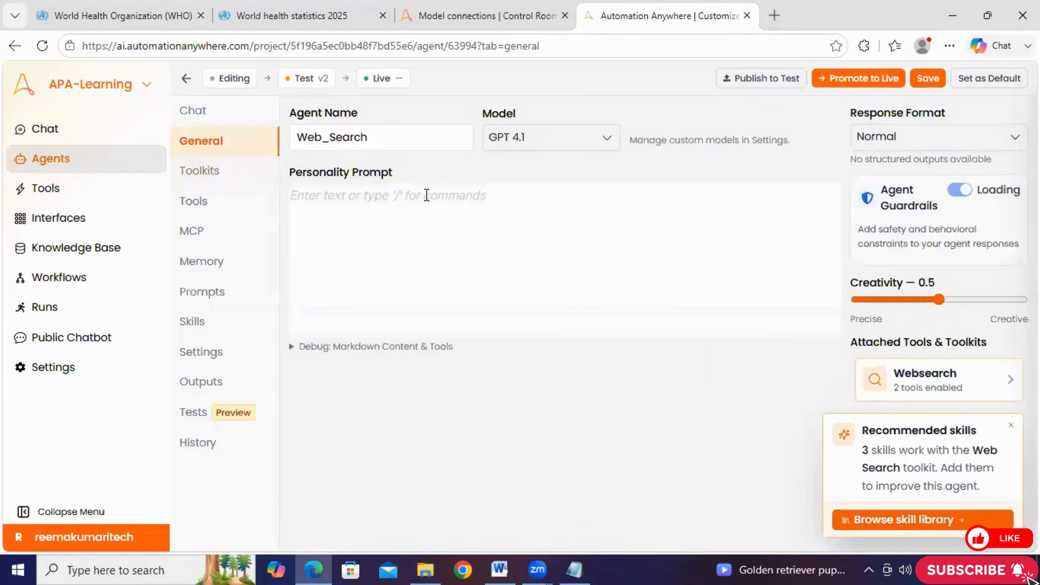
{"action": "left_click", "coordinate": [392, 255]}
{"action": "left_click_drag", "start_coordinate": [405, 170], "coordinate": [288, 171]}
{"action": "left_click", "coordinate": [406, 281]}
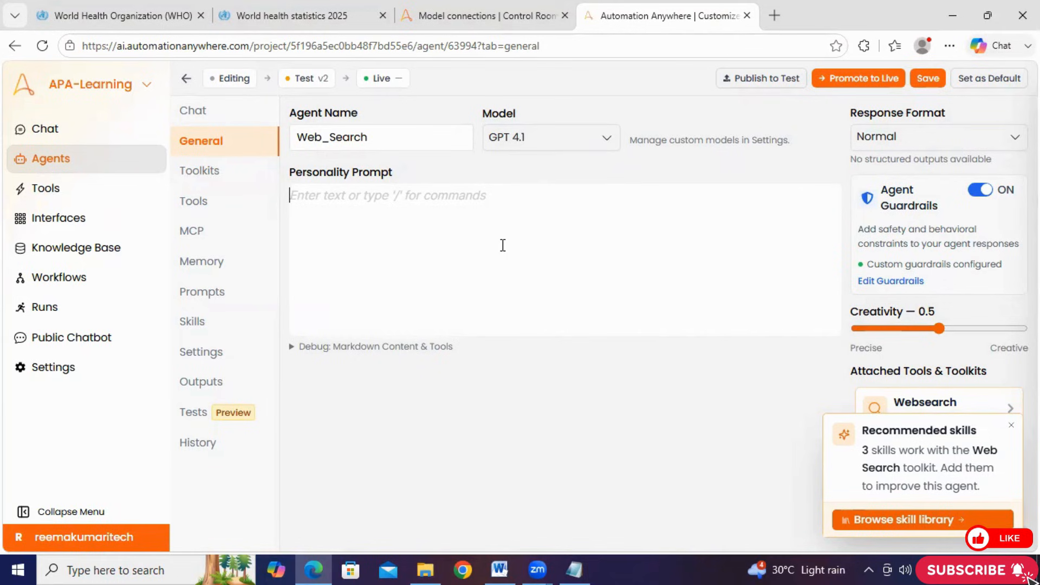
Look over the WHO home page, the World health statistics 2025 page and the agent's empty Personality Prompt again
{"action": "left_click", "coordinate": [79, 12]}
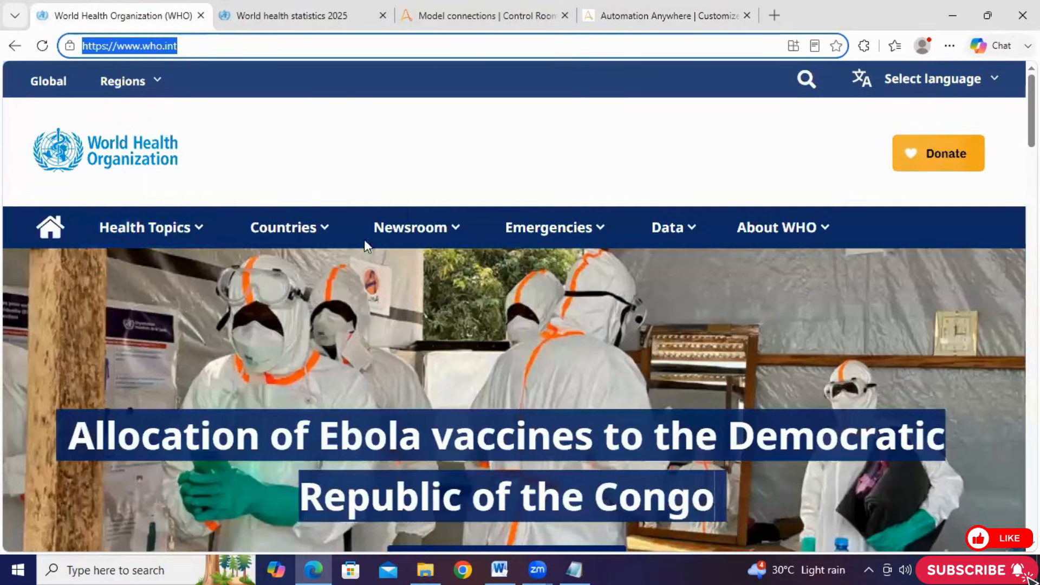
{"action": "left_click", "coordinate": [293, 16]}
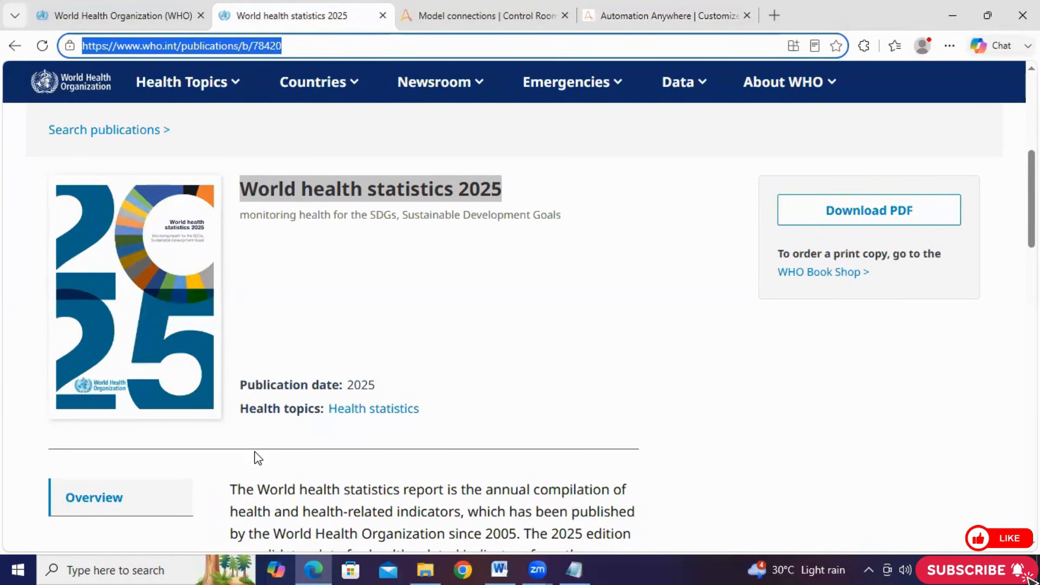
{"action": "left_click", "coordinate": [122, 17]}
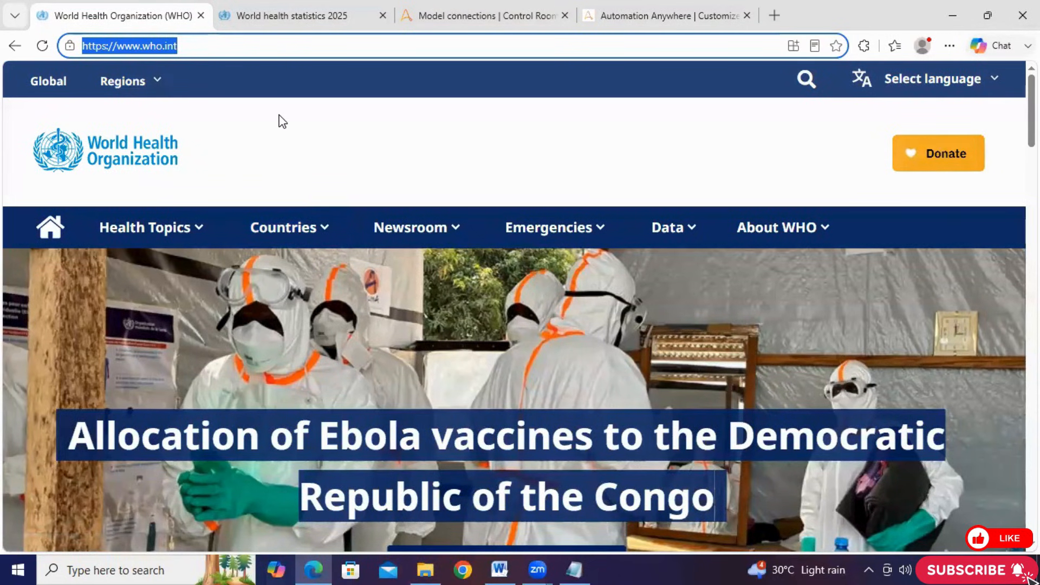
{"action": "left_click", "coordinate": [633, 15]}
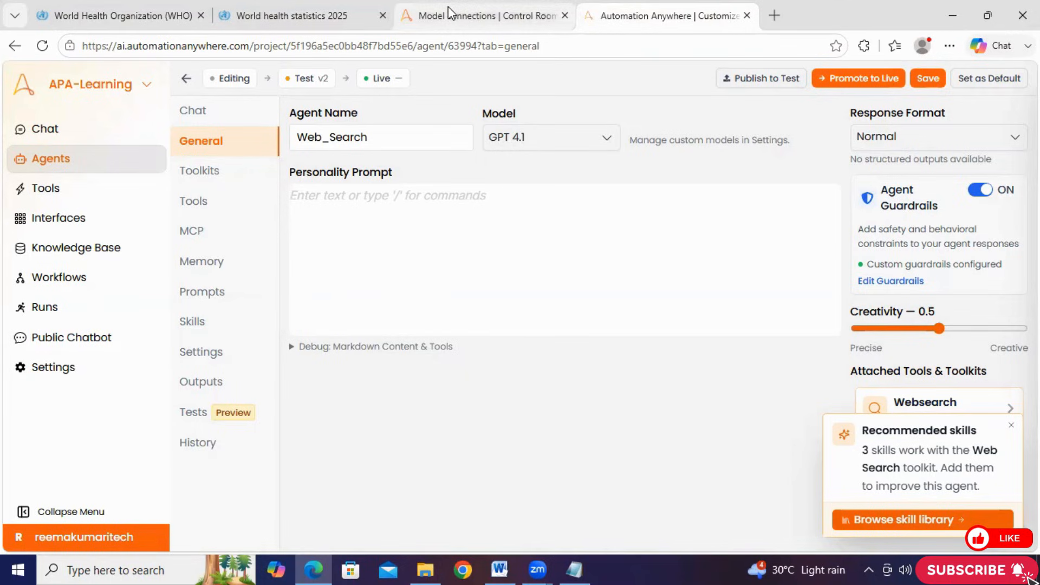
{"action": "mouse_move", "coordinate": [448, 8]}
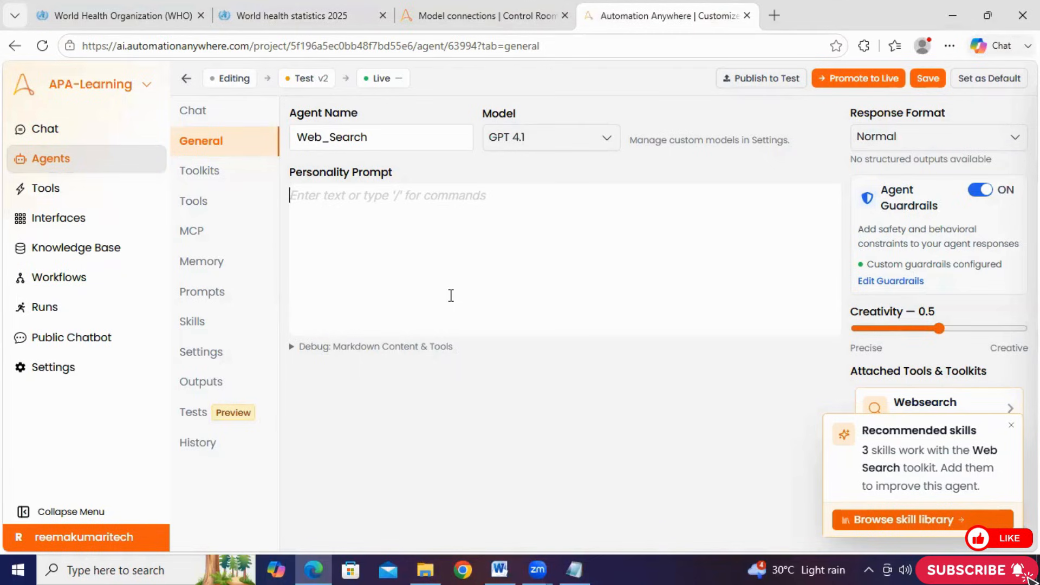
{"action": "left_click", "coordinate": [239, 17]}
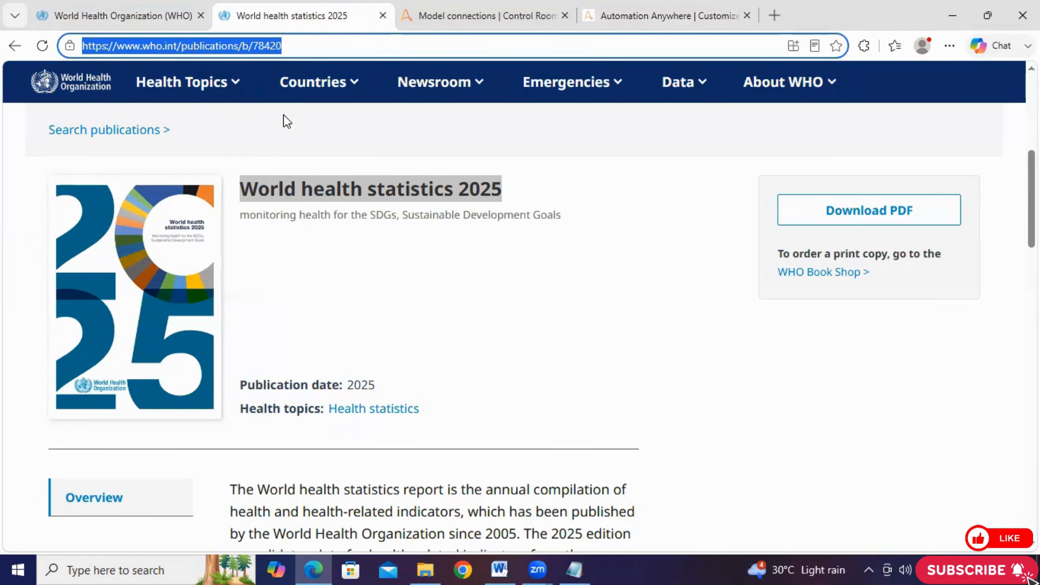
Switch to Notepad and review the drafted web research agent prompt, from its task description through its nine instructions
{"action": "left_click", "coordinate": [564, 568]}
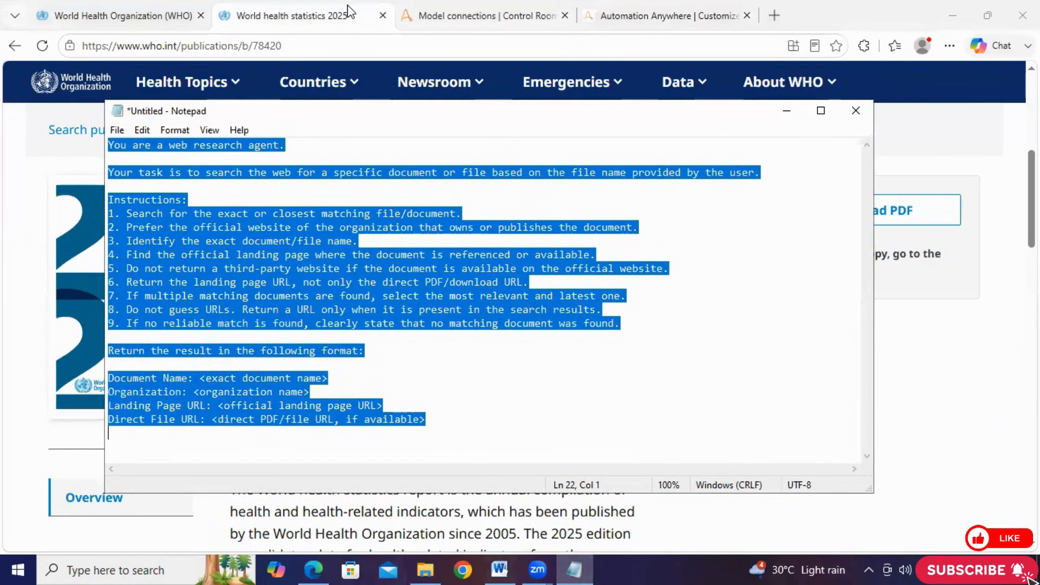
{"action": "left_click", "coordinate": [299, 211]}
{"action": "left_click_drag", "start_coordinate": [110, 144], "coordinate": [352, 350]}
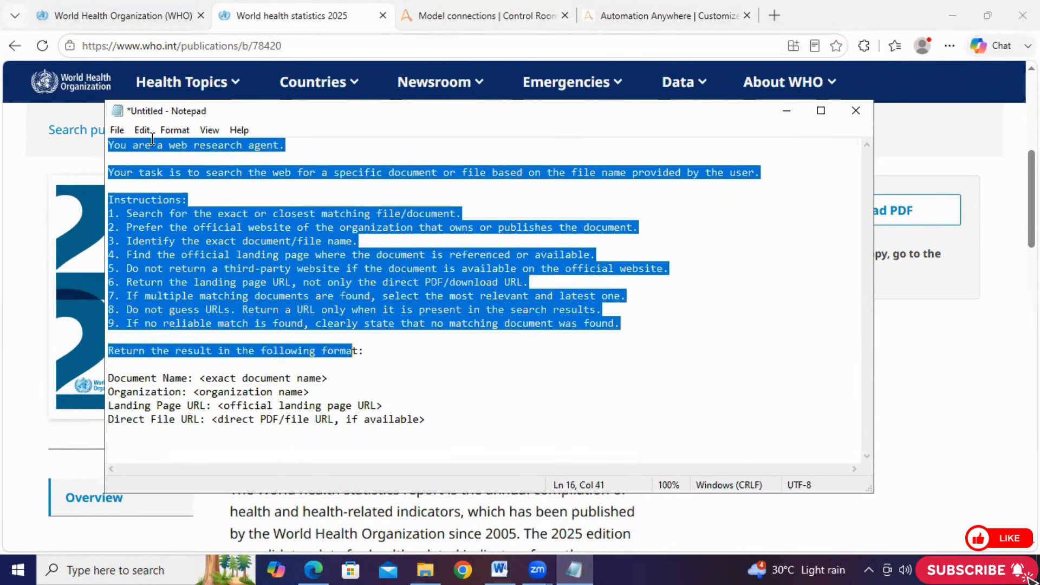
{"action": "left_click", "coordinate": [216, 177]}
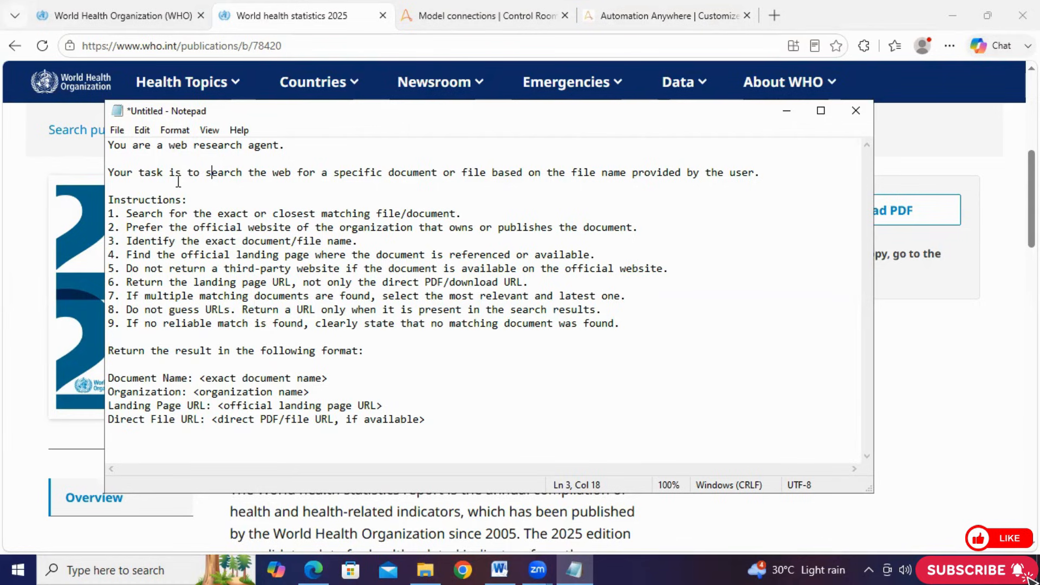
{"action": "left_click", "coordinate": [123, 214]}
{"action": "left_click_drag", "start_coordinate": [122, 213], "coordinate": [563, 331]}
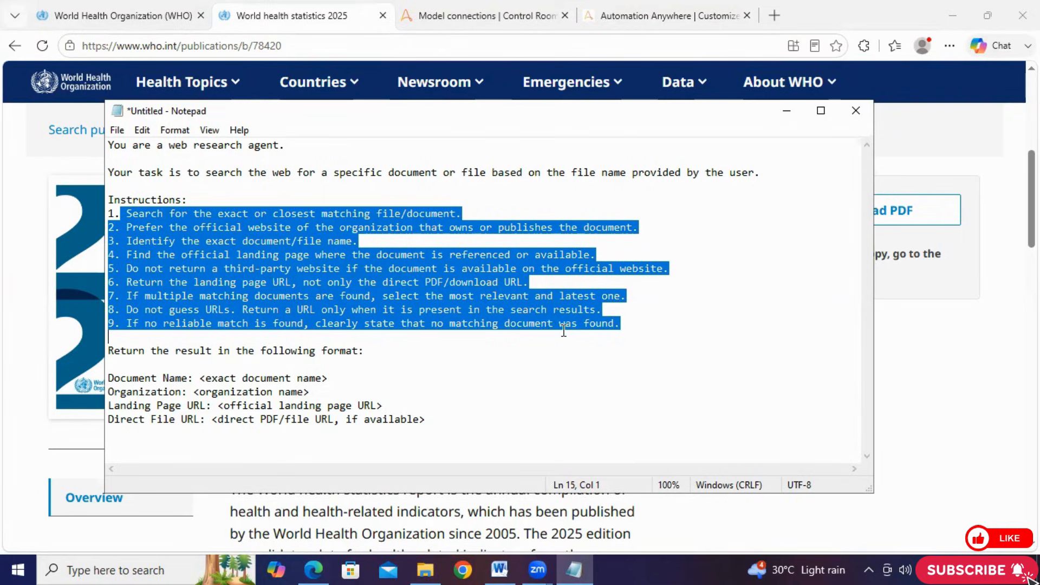
{"action": "left_click", "coordinate": [416, 359]}
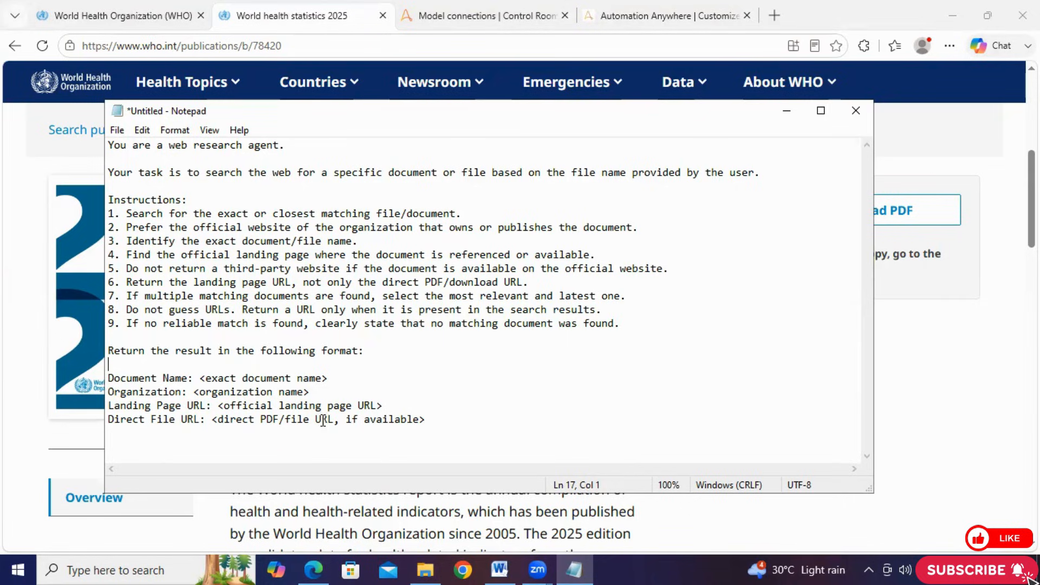
Review the draft's output format, highlighting the Organization label and the official landing page URL placeholder
{"action": "left_click", "coordinate": [323, 269]}
{"action": "double_click", "coordinate": [162, 393]}
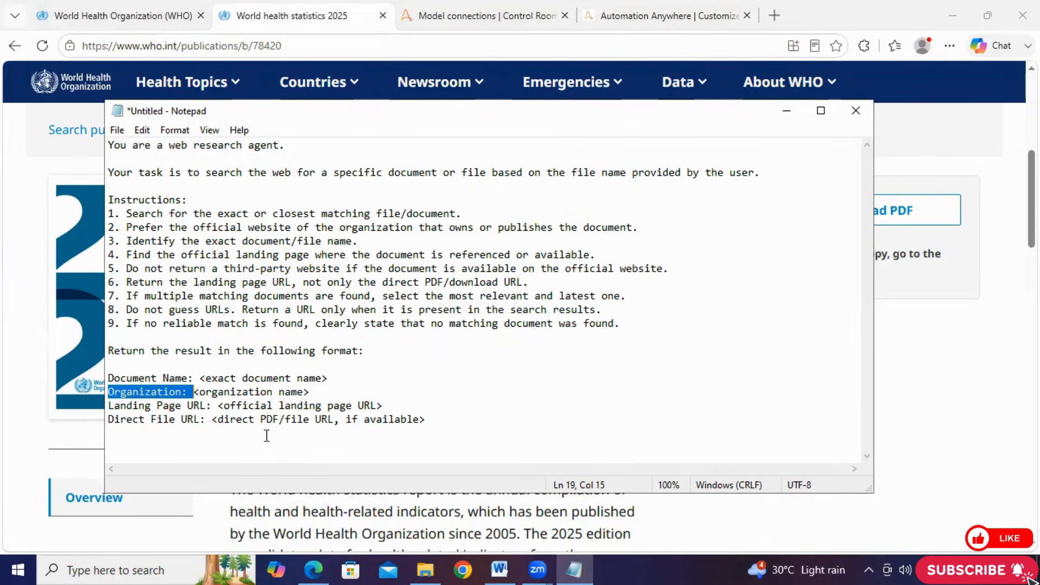
{"action": "left_click", "coordinate": [145, 406]}
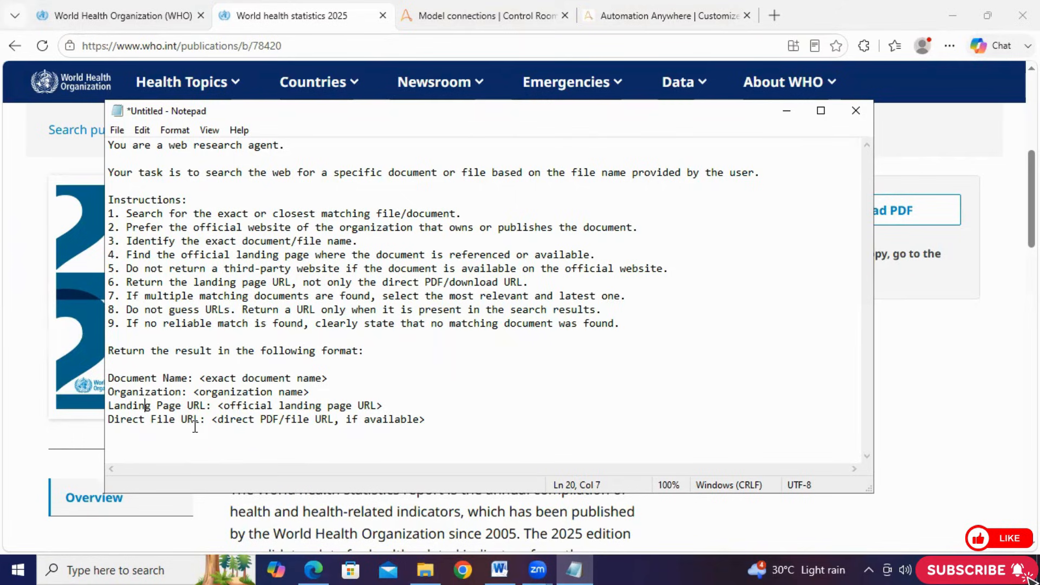
{"action": "left_click", "coordinate": [383, 405]}
{"action": "left_click_drag", "start_coordinate": [383, 405], "coordinate": [239, 404]}
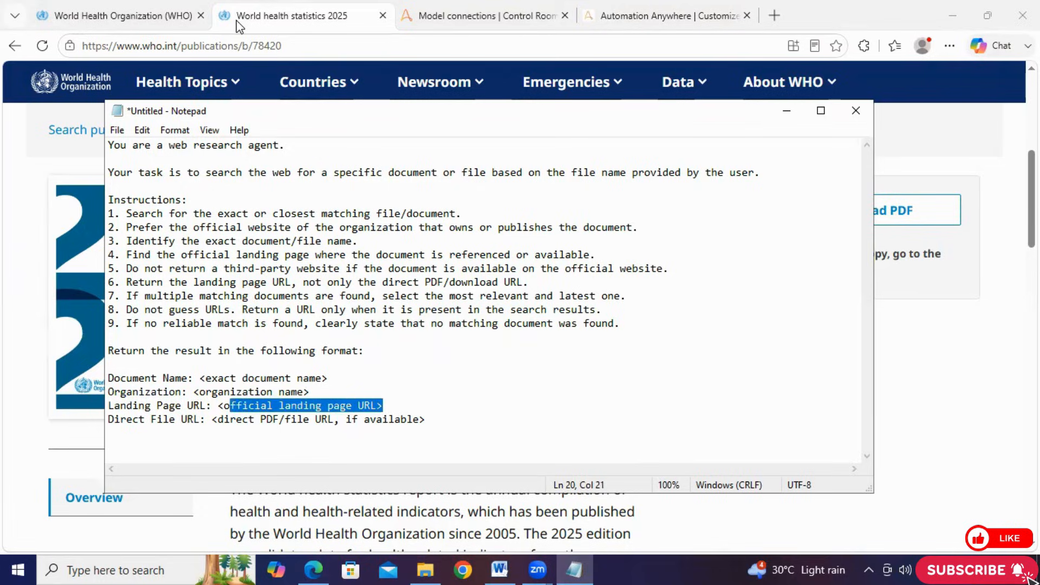
Compare the World health statistics 2025 page address and PDF download link with the URL lines of the drafted prompt
{"action": "left_click", "coordinate": [236, 21]}
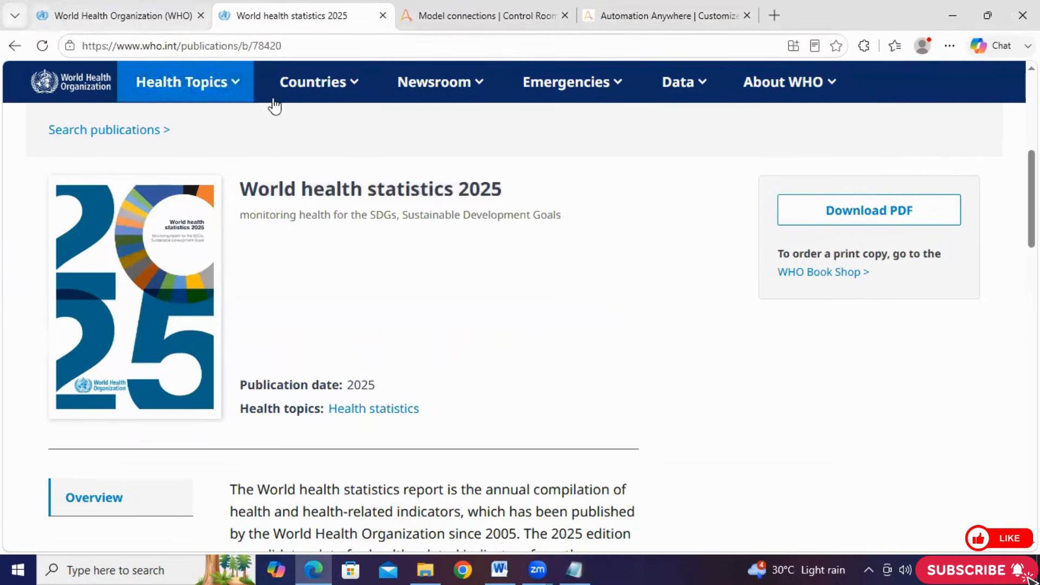
{"action": "left_click", "coordinate": [179, 45]}
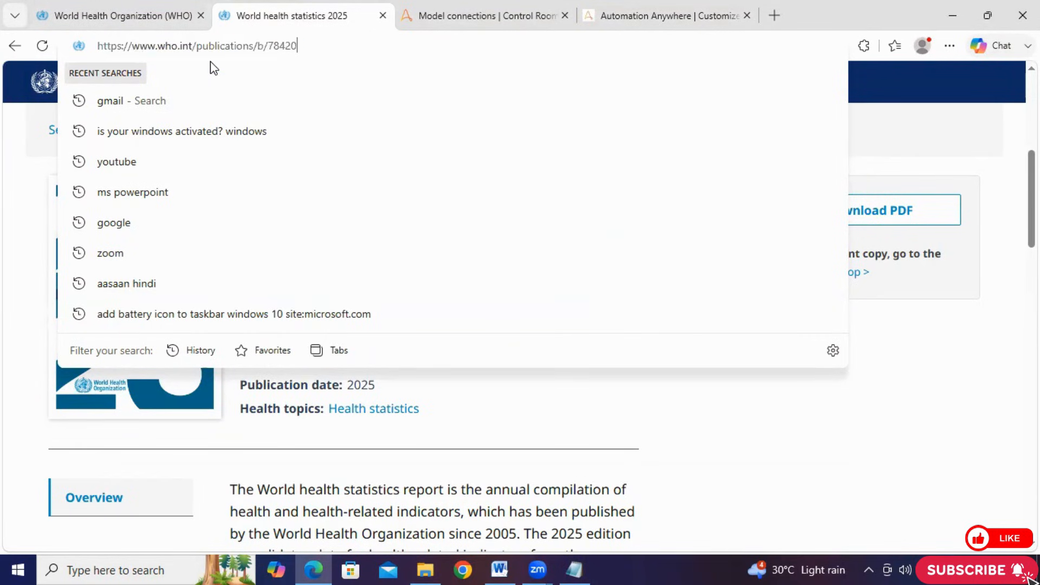
{"action": "left_click", "coordinate": [7, 163]}
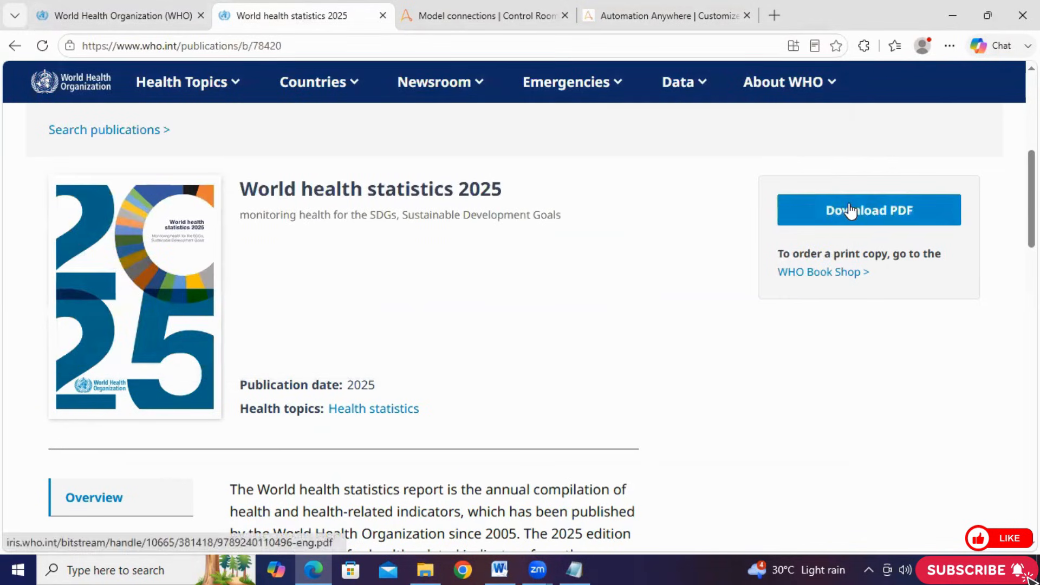
{"action": "left_click", "coordinate": [665, 16]}
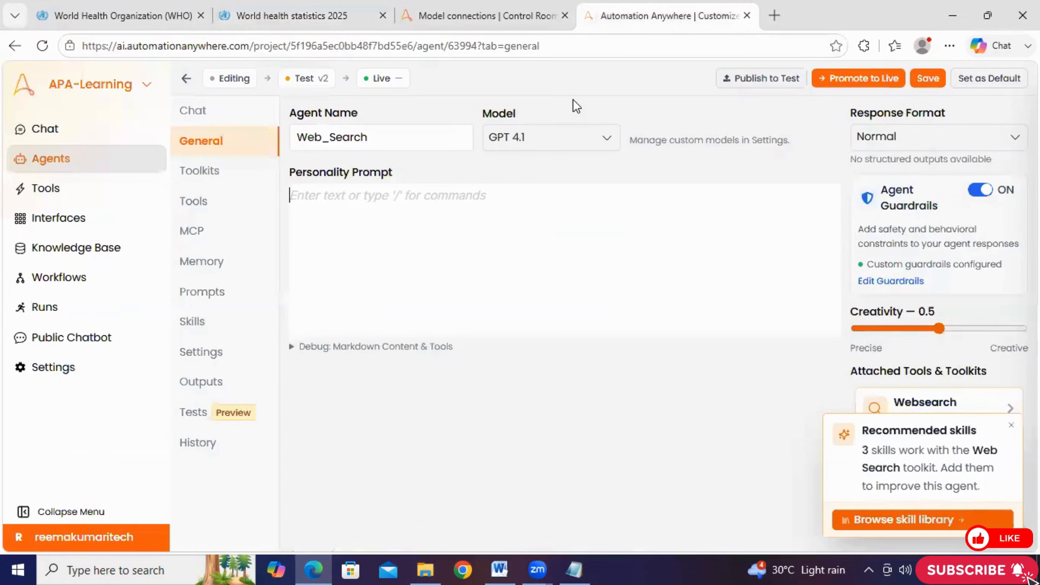
{"action": "key", "text": "alt+Tab"}
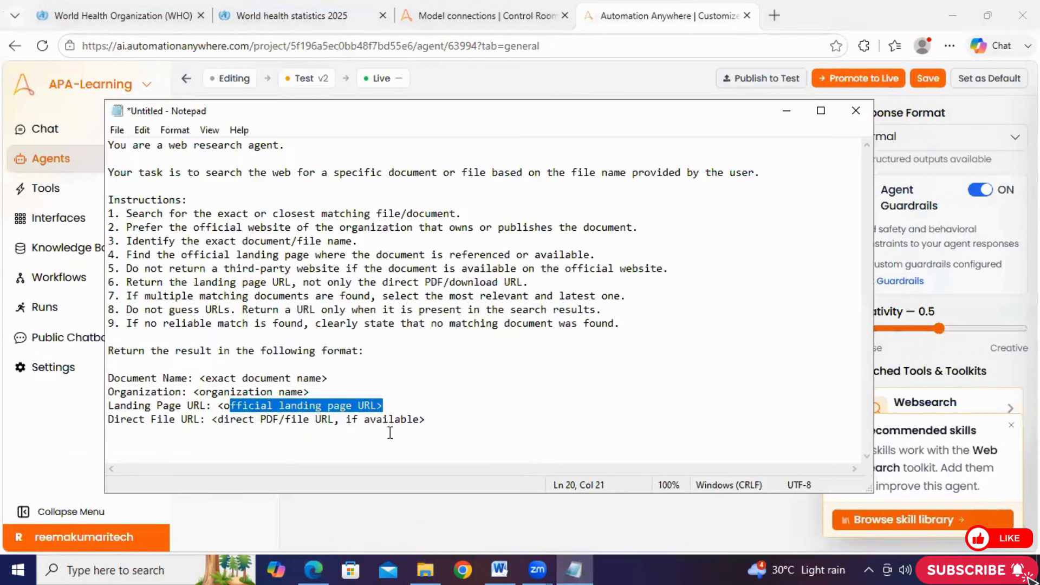
{"action": "left_click", "coordinate": [200, 429]}
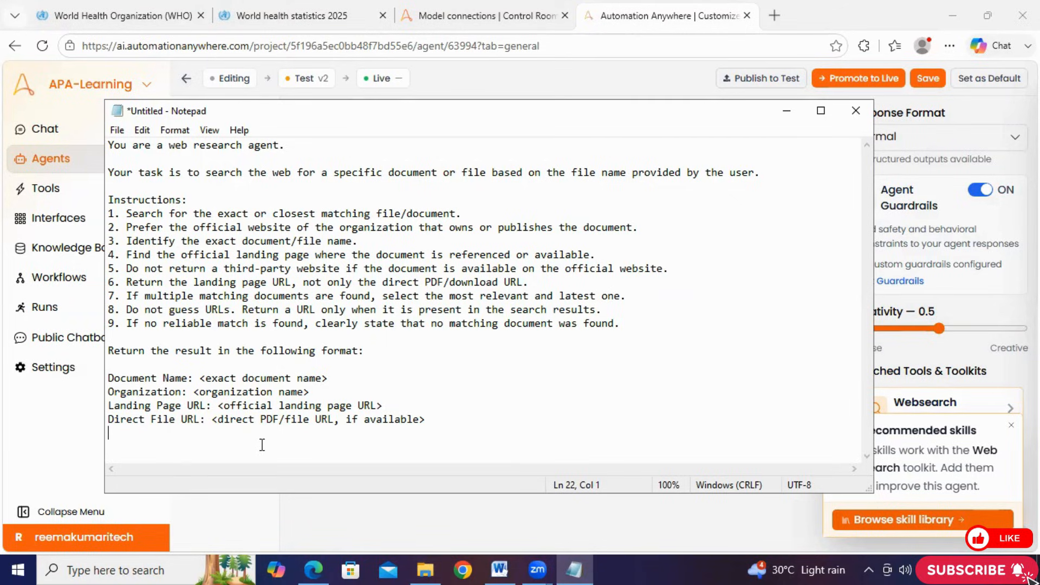
Open the World health statistics 2025 PDF from its landing page, select its direct address and return to the Web_Search agent
{"action": "left_click", "coordinate": [298, 17]}
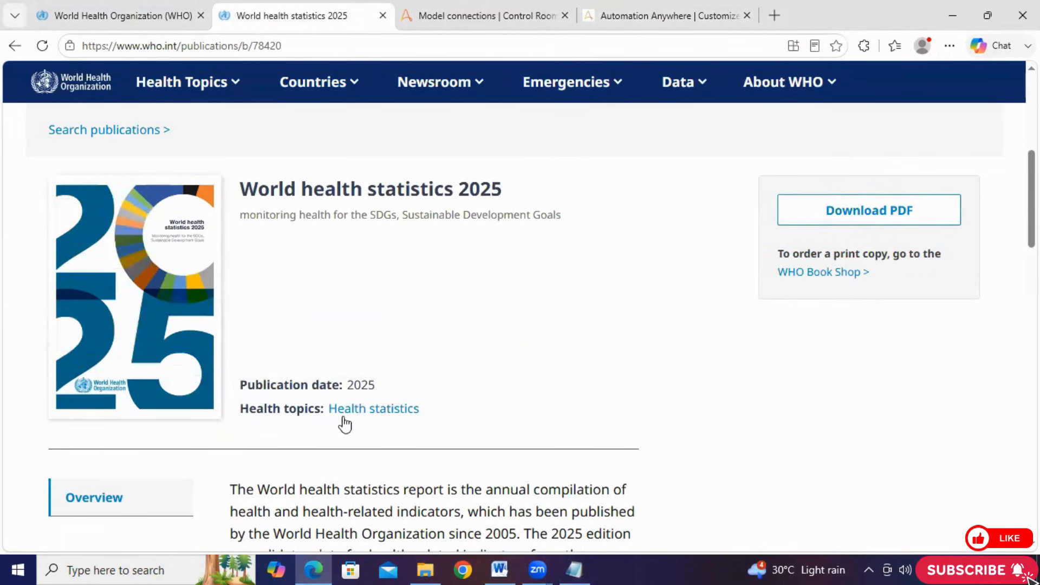
{"action": "left_click", "coordinate": [891, 220]}
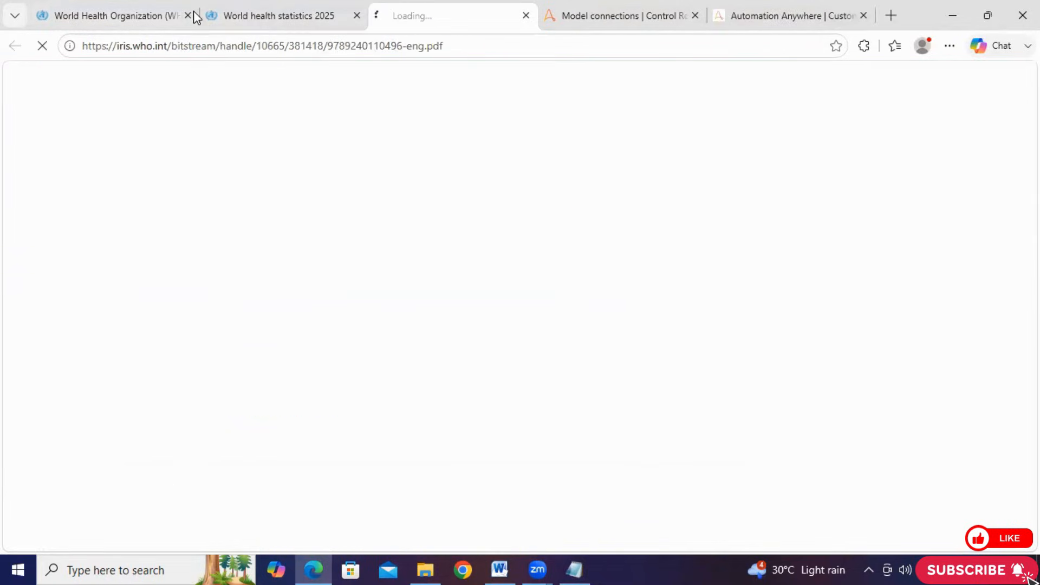
{"action": "key", "text": "ctrl+l"}
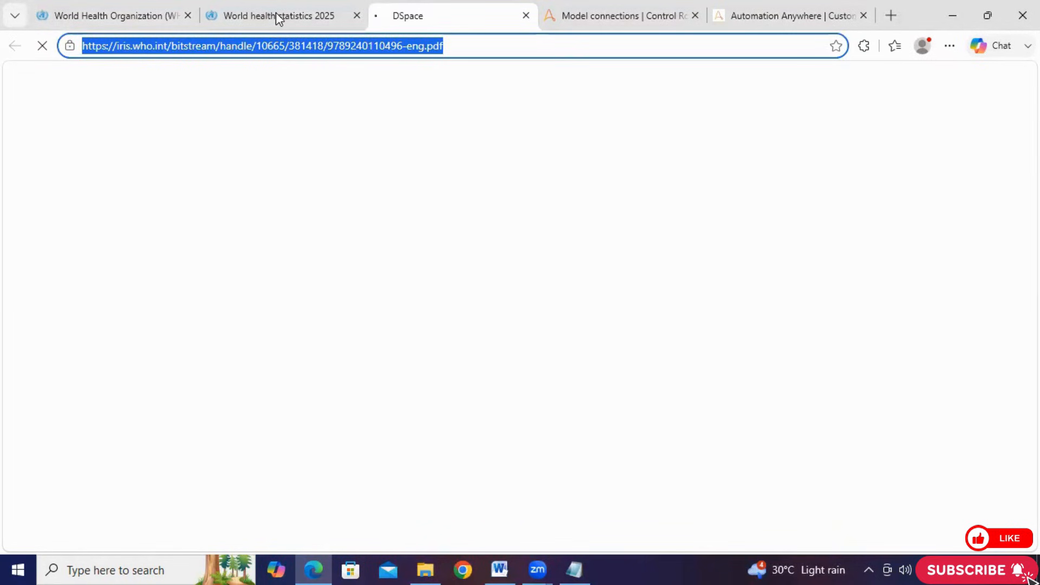
{"action": "left_click", "coordinate": [794, 8]}
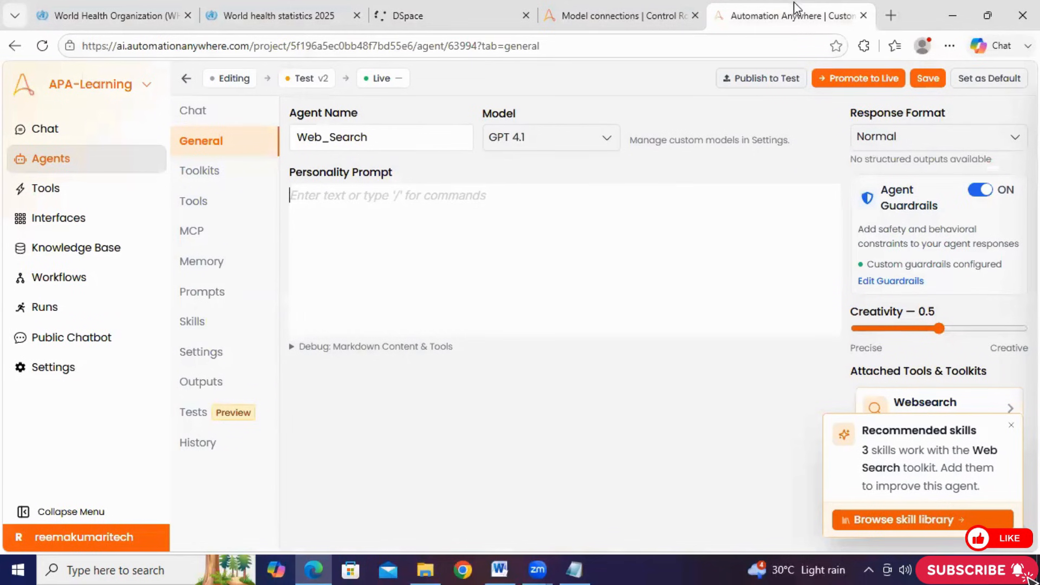
Copy the whole web research prompt from Notepad and paste it into the Web_Search agent's Personality Prompt
{"action": "left_click", "coordinate": [570, 567]}
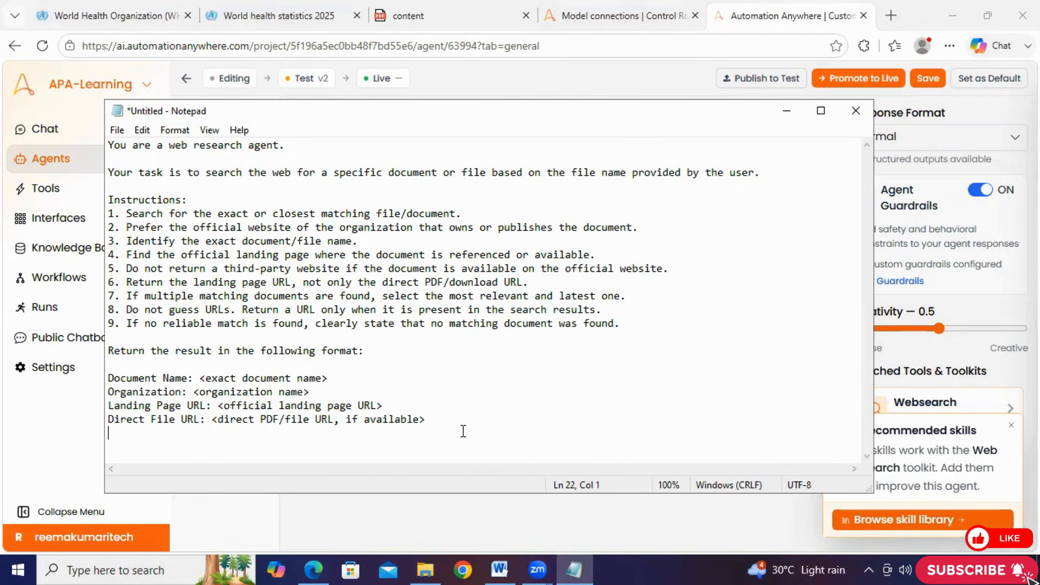
{"action": "left_click_drag", "start_coordinate": [463, 432], "coordinate": [108, 142]}
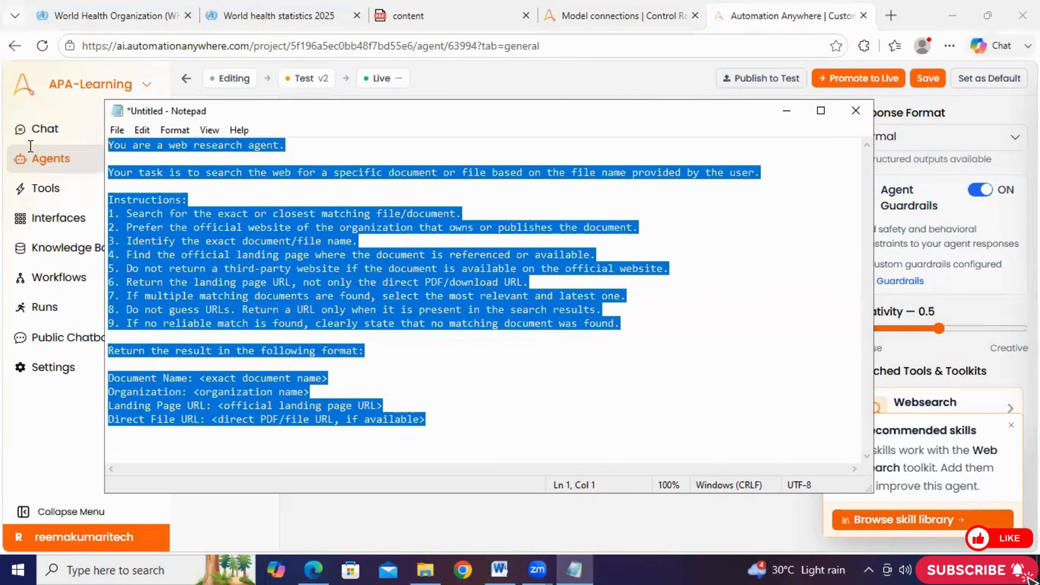
{"action": "right_click", "coordinate": [216, 257]}
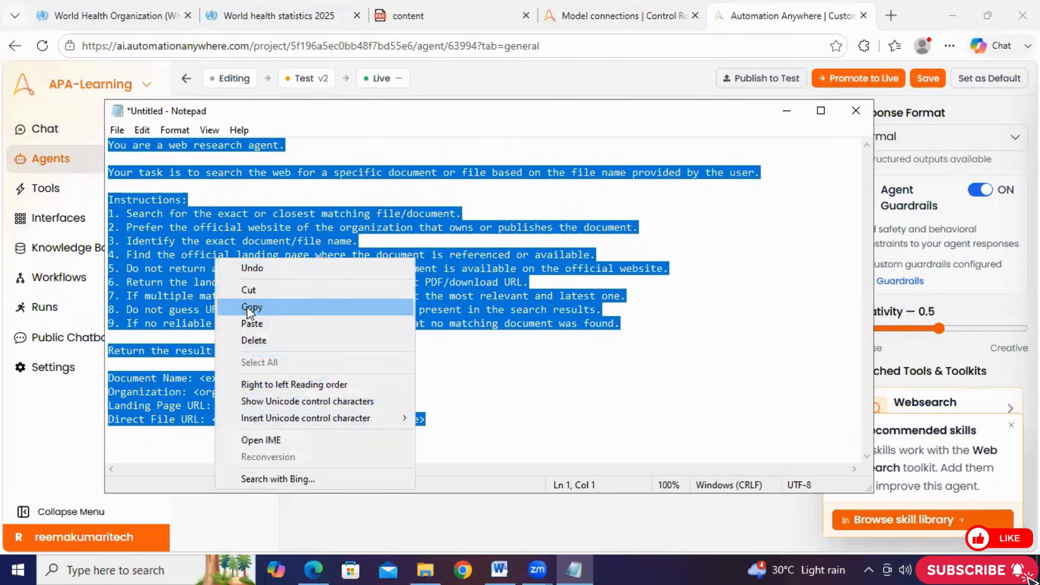
{"action": "left_click", "coordinate": [251, 305]}
{"action": "left_click", "coordinate": [788, 116]}
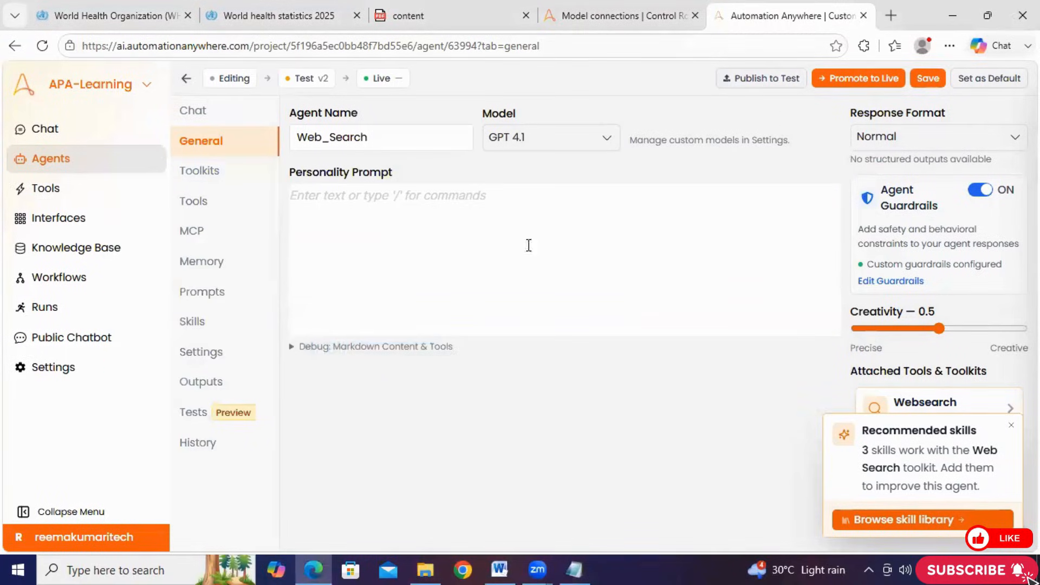
{"action": "left_click", "coordinate": [381, 232]}
{"action": "right_click", "coordinate": [388, 211]}
{"action": "left_click", "coordinate": [434, 344]}
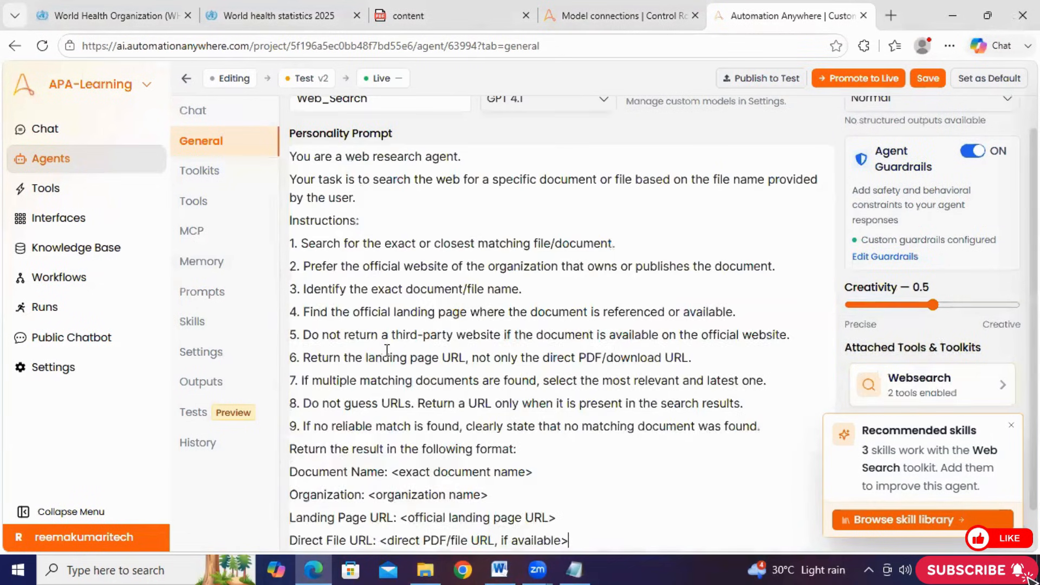
Check the pasted Personality Prompt from start to finish and save the Web_Search agent
{"action": "scroll", "coordinate": [383, 349], "scroll_direction": "down", "scroll_amount": 2}
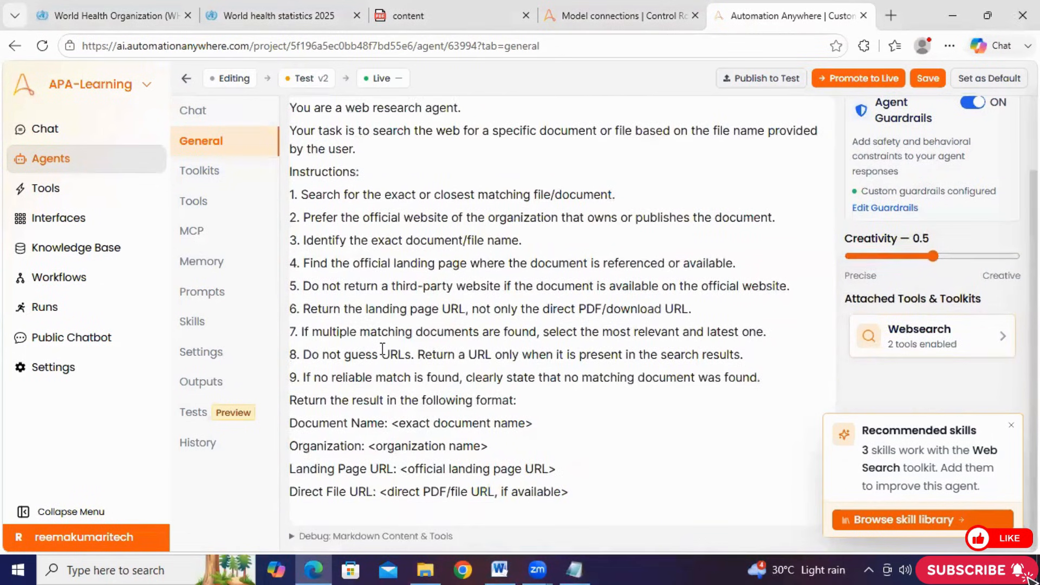
{"action": "scroll", "coordinate": [668, 242], "scroll_direction": "up", "scroll_amount": 2}
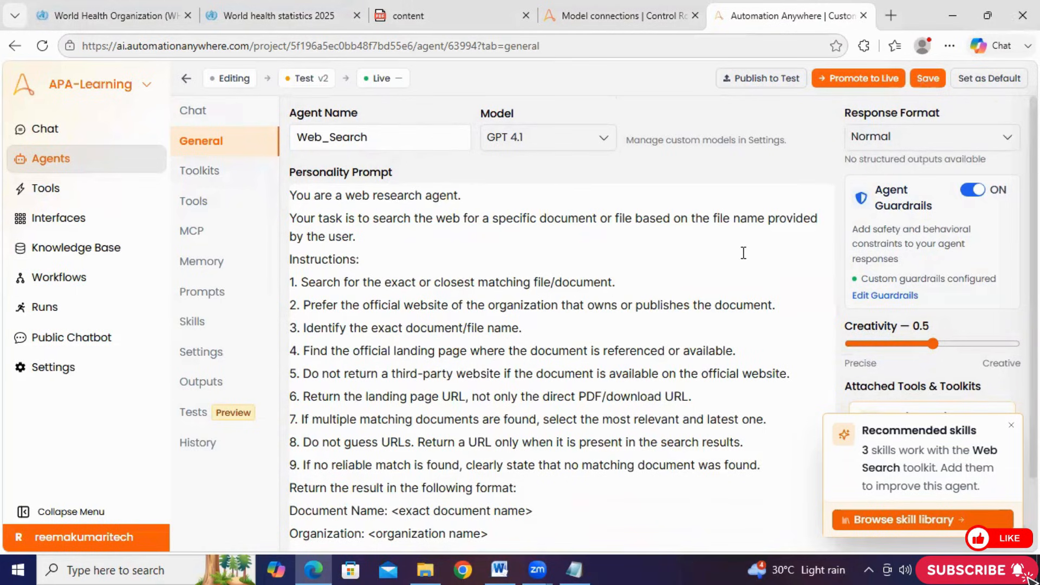
{"action": "left_click", "coordinate": [927, 75]}
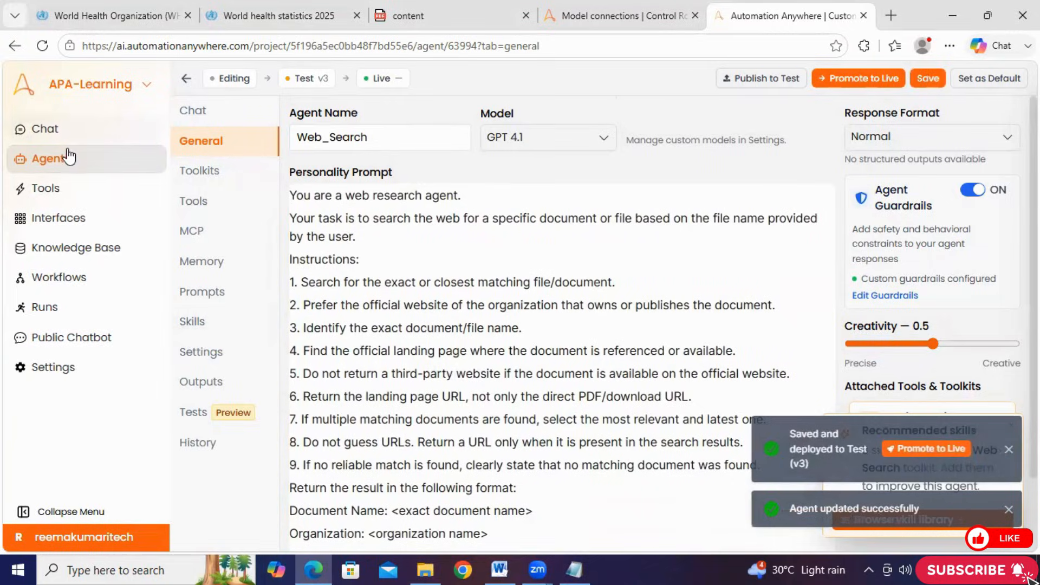
View the project chat, then reopen the Web_Search agent's general settings to check the saved prompt
{"action": "left_click", "coordinate": [46, 130]}
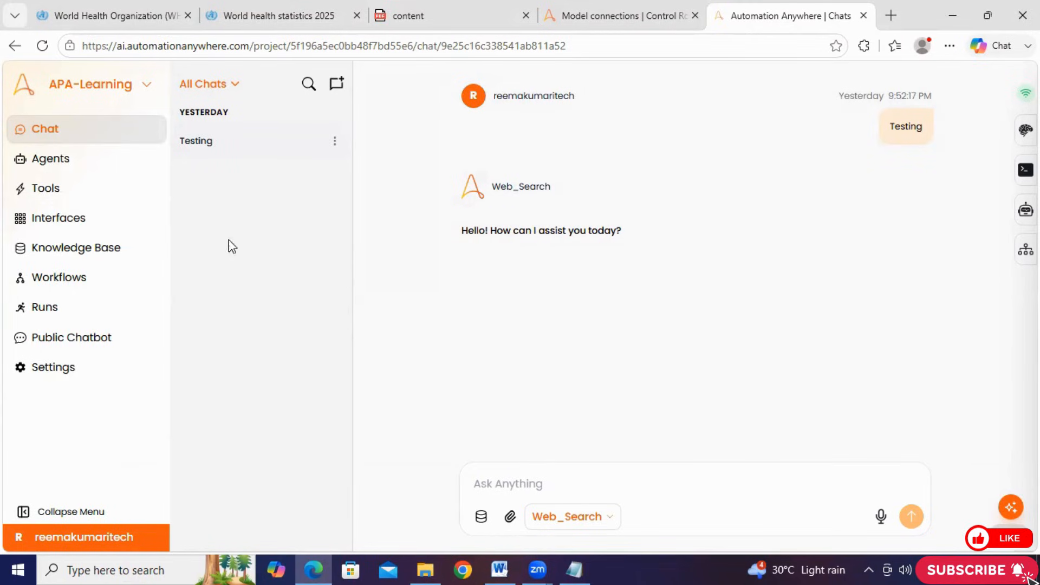
{"action": "left_click", "coordinate": [67, 159]}
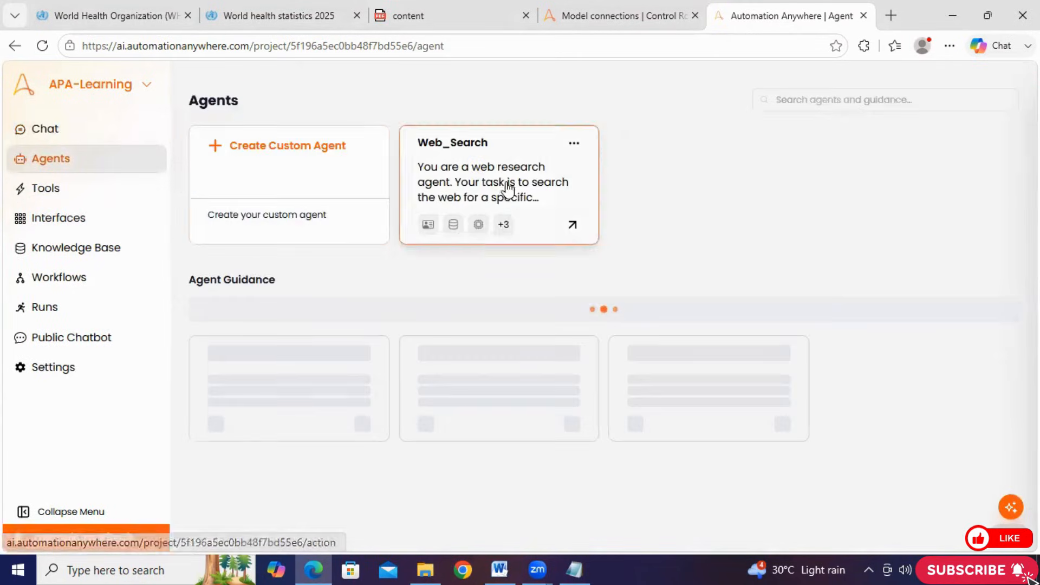
{"action": "left_click", "coordinate": [506, 190]}
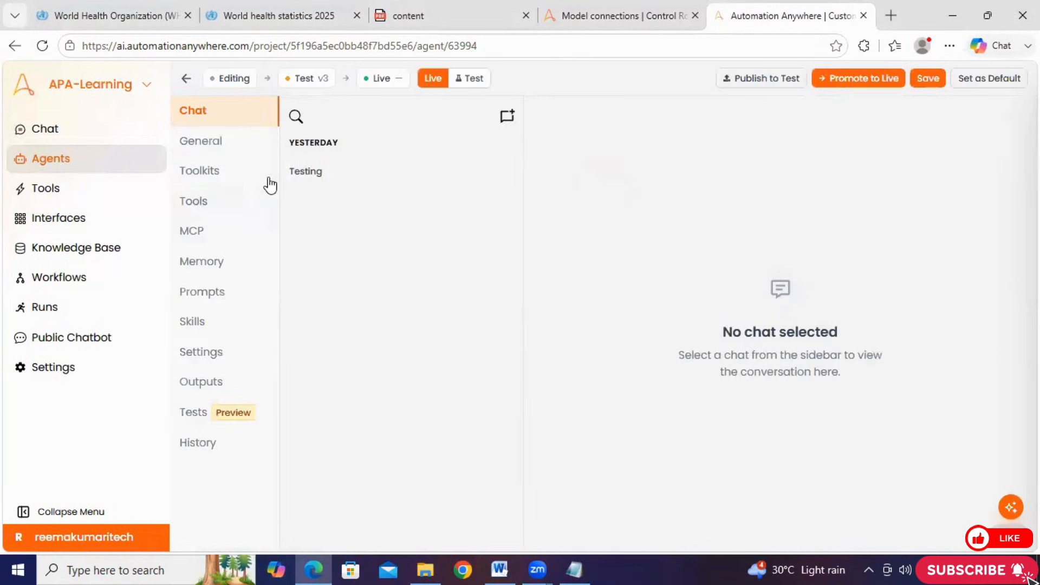
{"action": "left_click", "coordinate": [219, 142]}
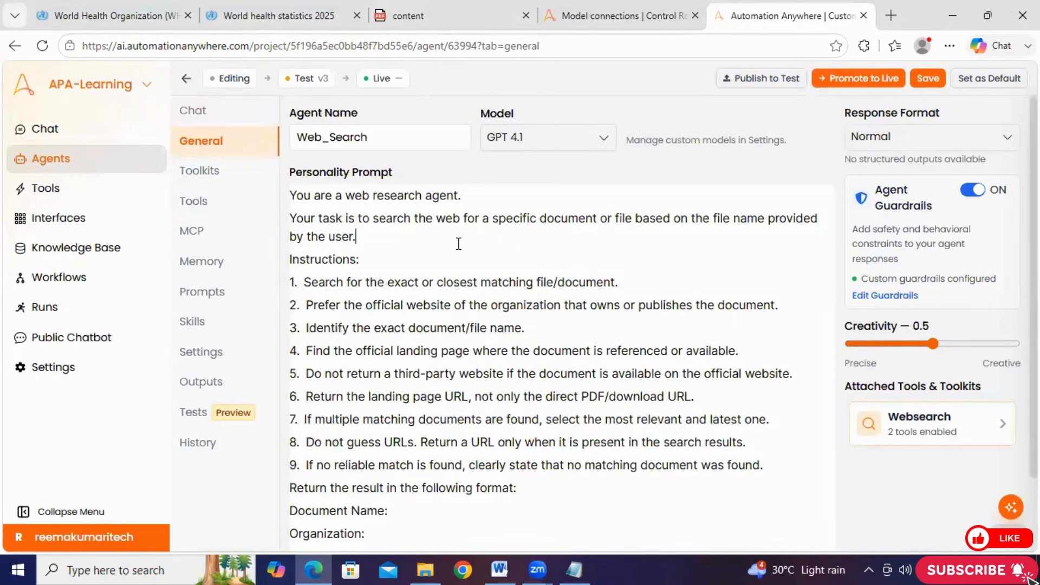
Open the project's Testing chat with the Web_Search agent and highlight the chat's ID in the web address
{"action": "left_click", "coordinate": [61, 131]}
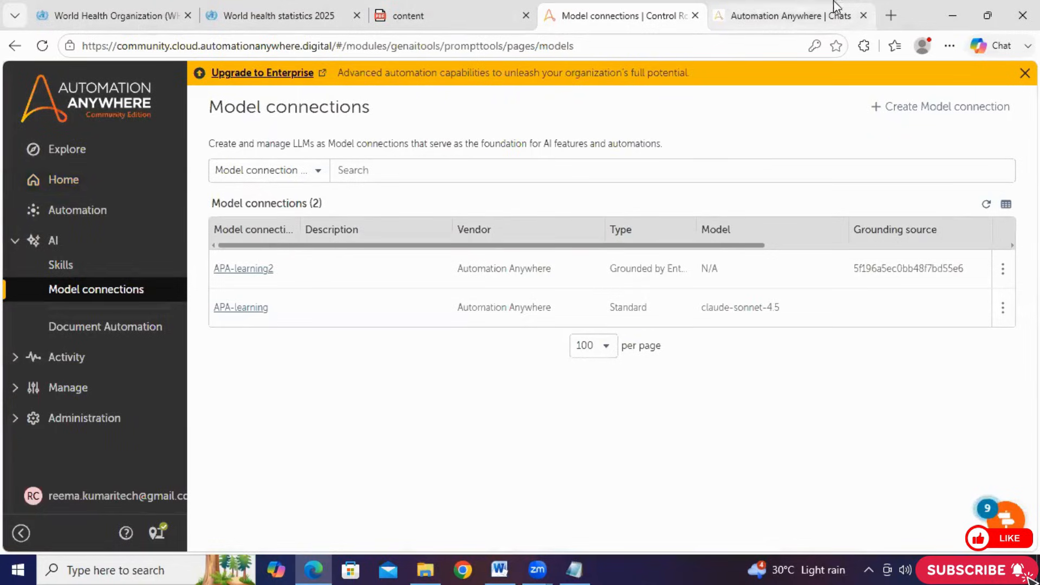
{"action": "left_click", "coordinate": [780, 14]}
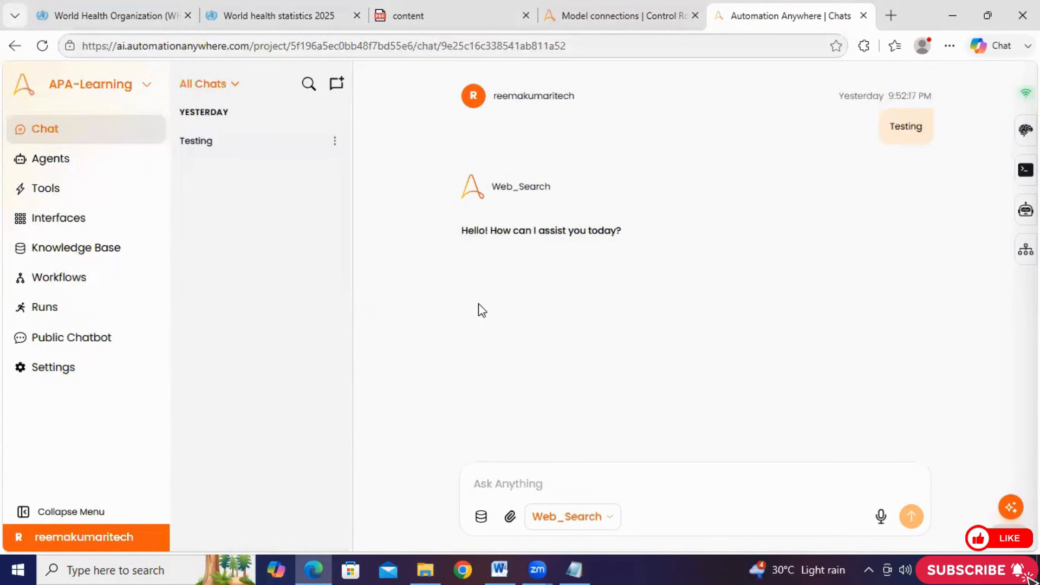
{"action": "left_click_drag", "start_coordinate": [441, 46], "coordinate": [566, 46]}
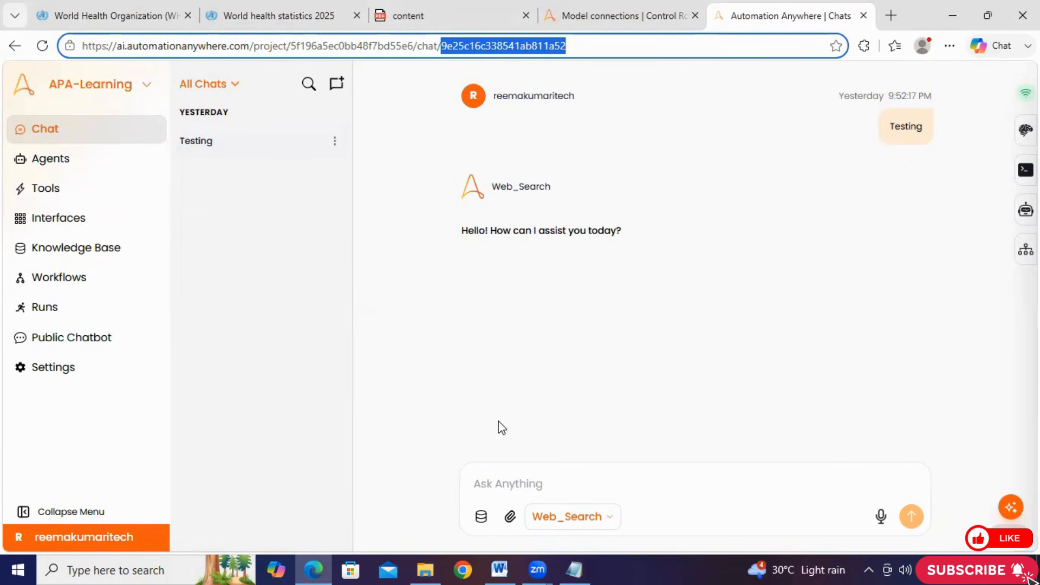
{"action": "left_click", "coordinate": [460, 395]}
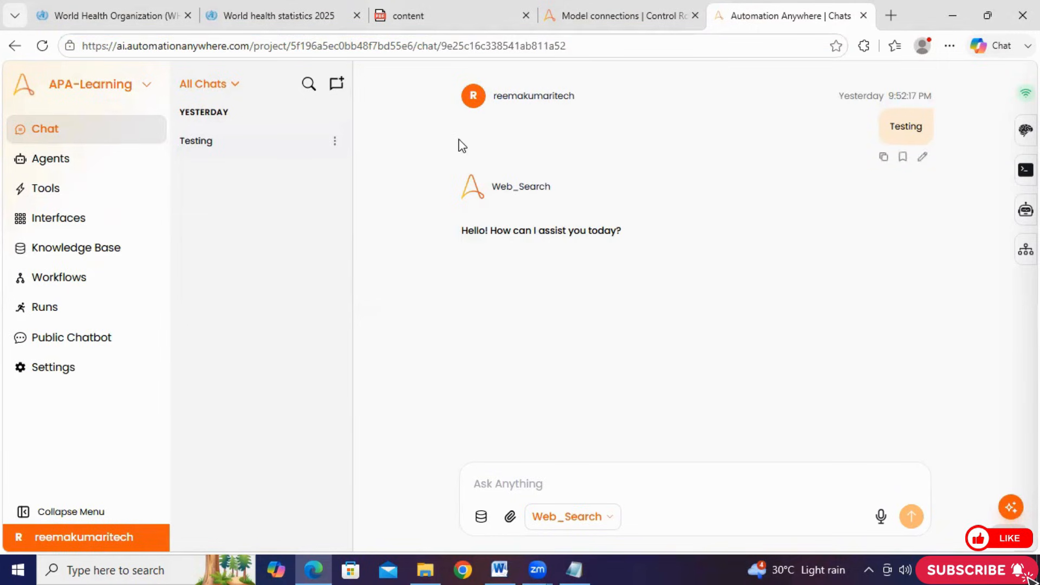
Copy the World Health Statistics 2025 search query from the Word document and paste it into the Web_Search chat message
{"action": "left_click", "coordinate": [561, 493]}
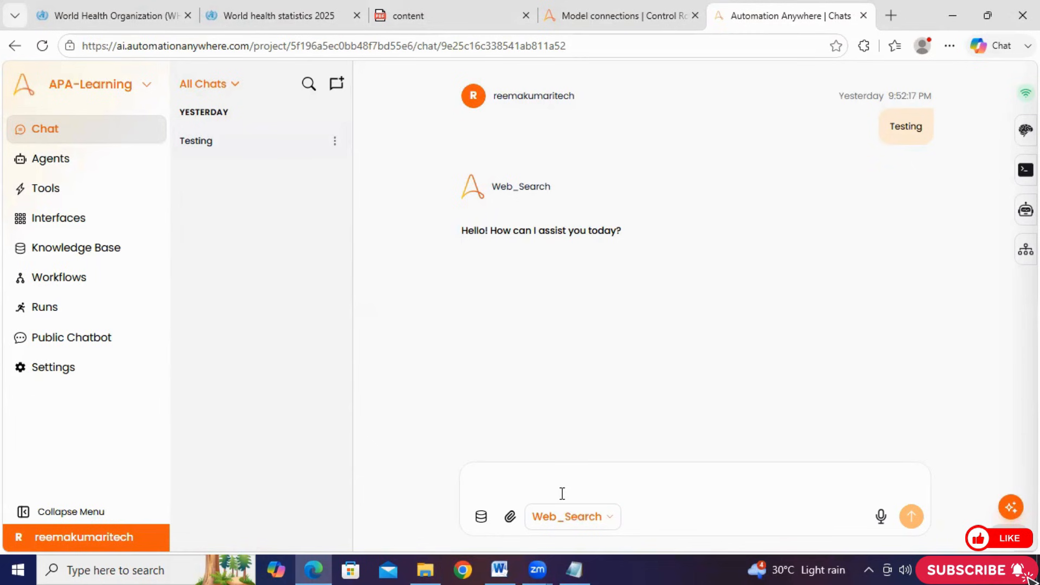
{"action": "left_click", "coordinate": [500, 569]}
{"action": "scroll", "coordinate": [504, 332], "scroll_direction": "up", "scroll_amount": 4}
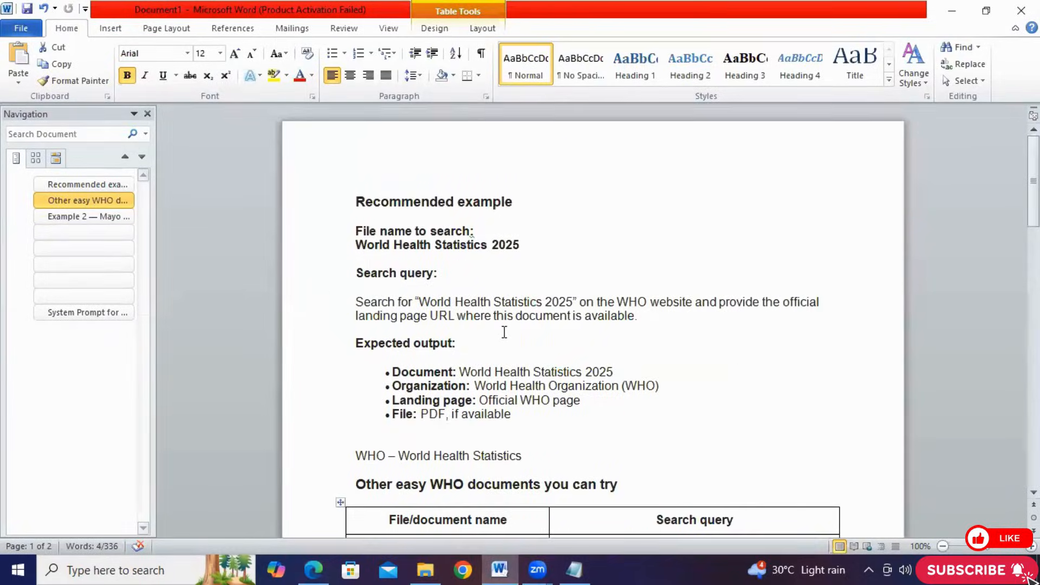
{"action": "mouse_move", "coordinate": [656, 319]}
{"action": "left_mouse_down"}
{"action": "mouse_move", "coordinate": [428, 316]}
{"action": "mouse_move", "coordinate": [360, 302]}
{"action": "left_mouse_up"}
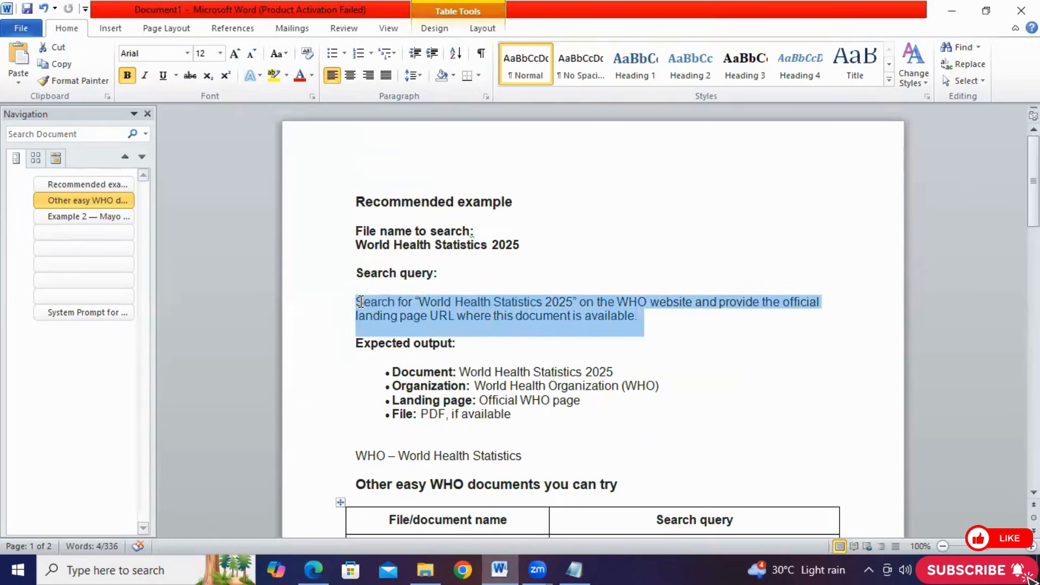
{"action": "right_click", "coordinate": [359, 300]}
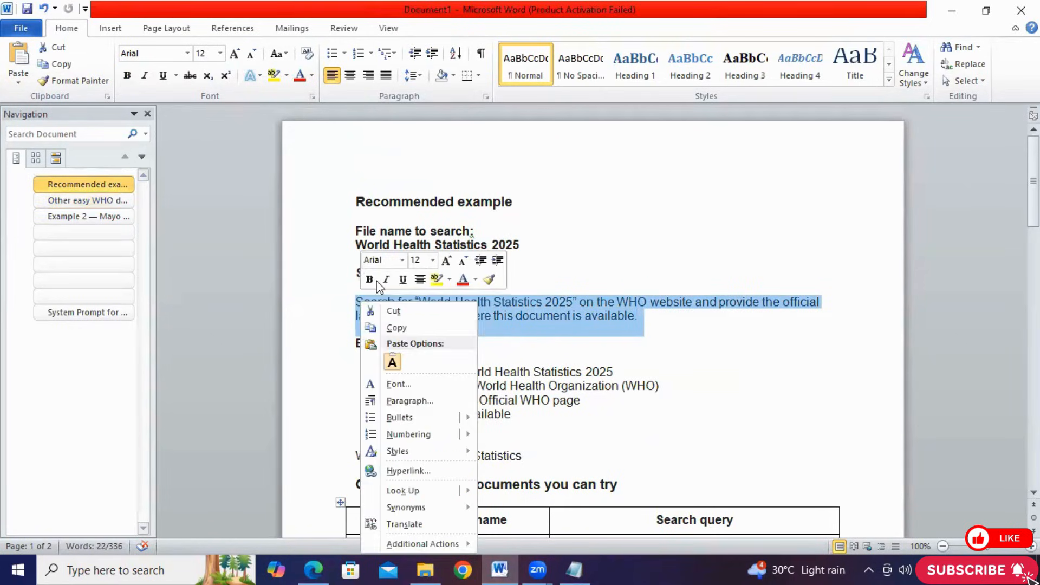
{"action": "left_click", "coordinate": [398, 328]}
{"action": "left_click", "coordinate": [952, 11]}
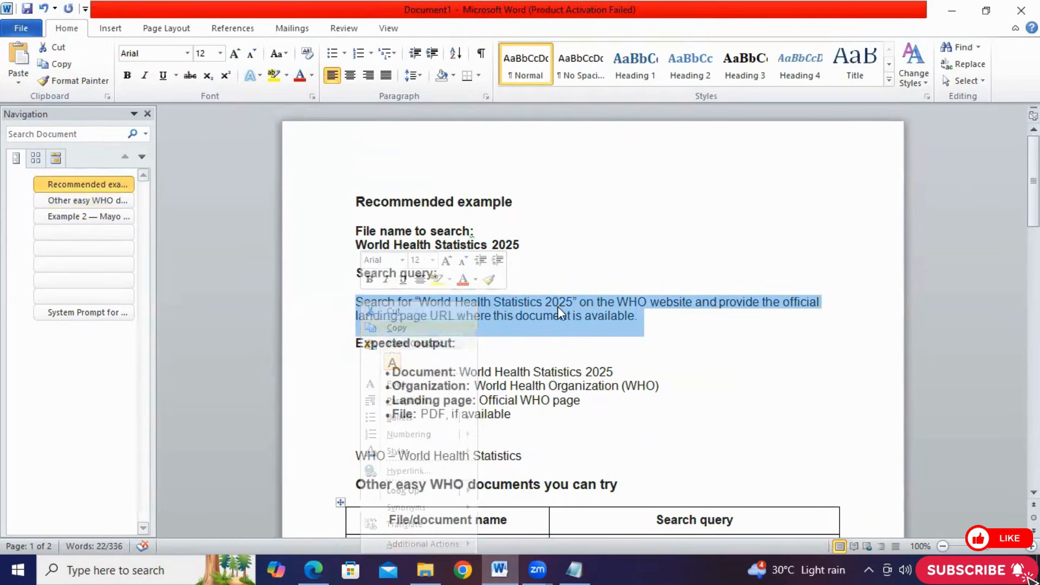
{"action": "right_click", "coordinate": [517, 482]}
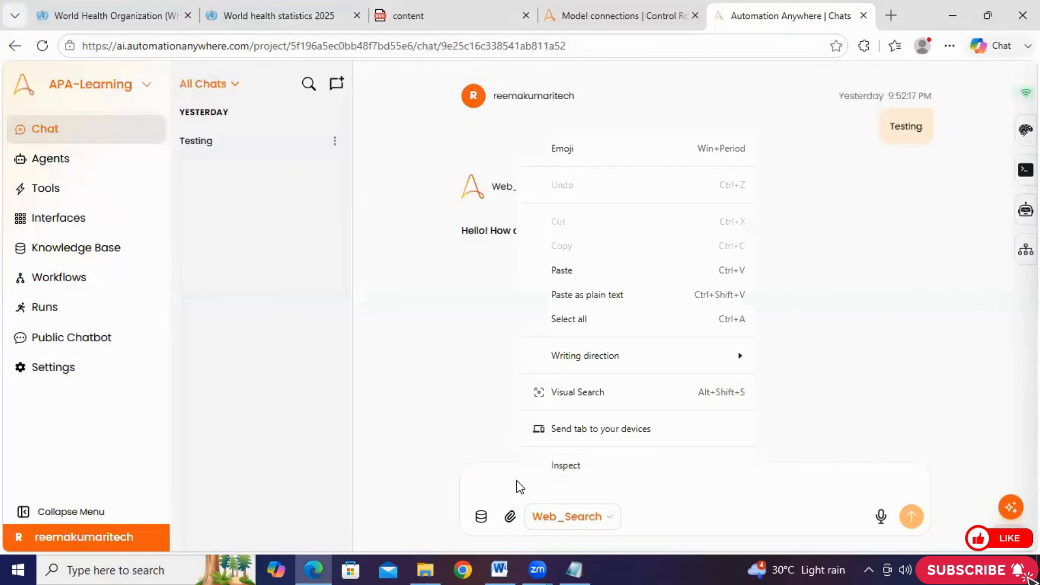
{"action": "left_click", "coordinate": [566, 272]}
Switch the chat's agent to AI KB Agent and set it back to Web_Search
{"action": "left_click", "coordinate": [555, 530]}
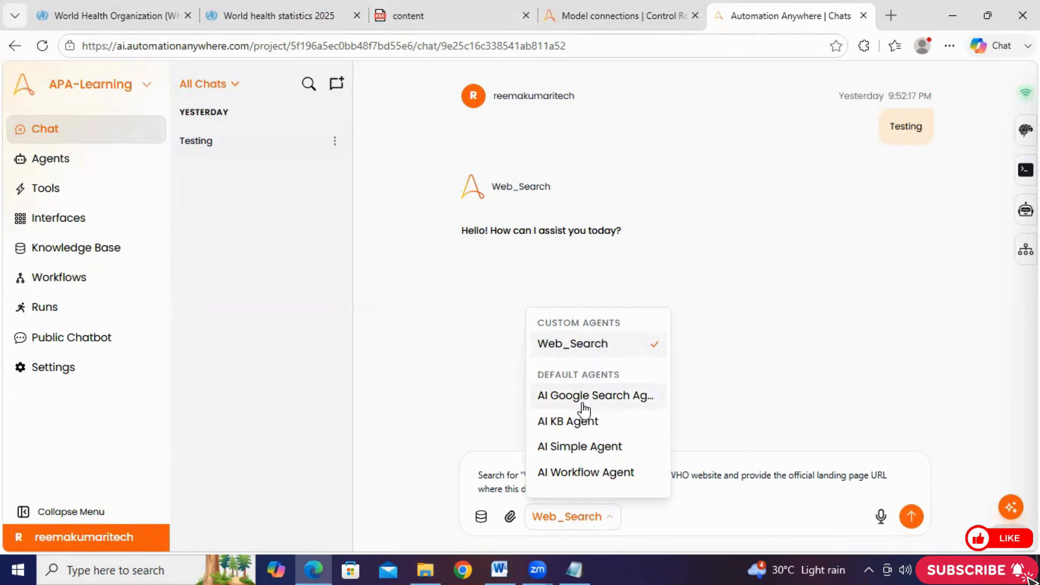
{"action": "left_click", "coordinate": [574, 422]}
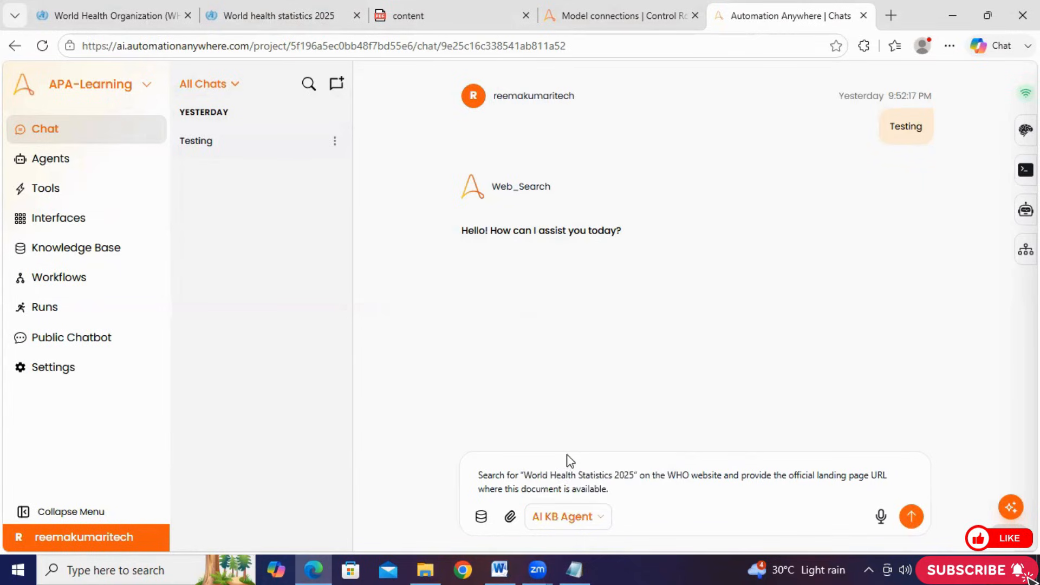
{"action": "left_click", "coordinate": [563, 519]}
{"action": "left_click", "coordinate": [600, 350]}
Check the document name and WHO website in the pasted query and send it to the Web_Search agent
{"action": "left_click", "coordinate": [492, 473]}
{"action": "left_click_drag", "start_coordinate": [633, 477], "coordinate": [530, 480]}
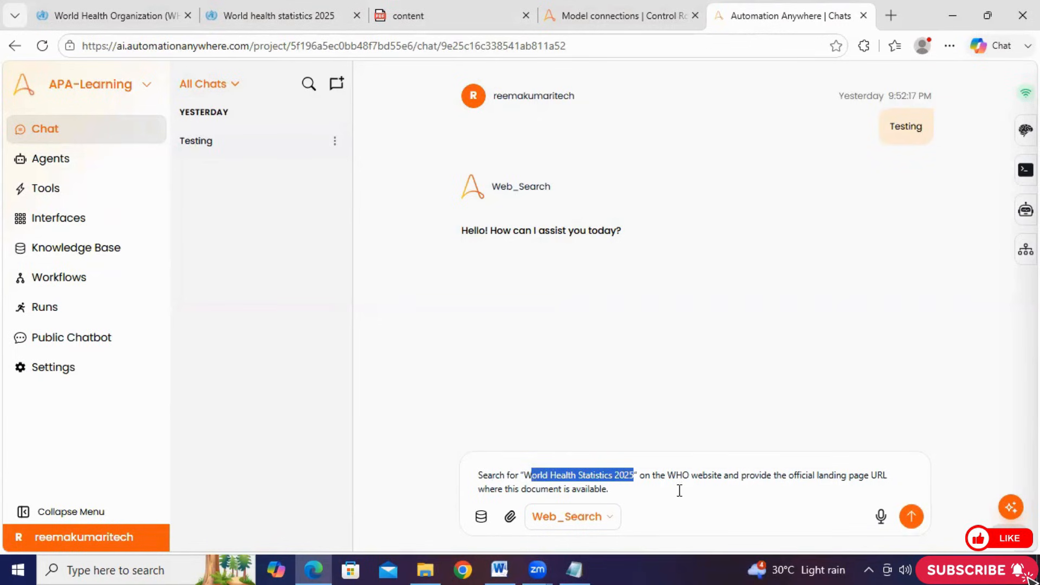
{"action": "left_click_drag", "start_coordinate": [668, 474], "coordinate": [725, 475]}
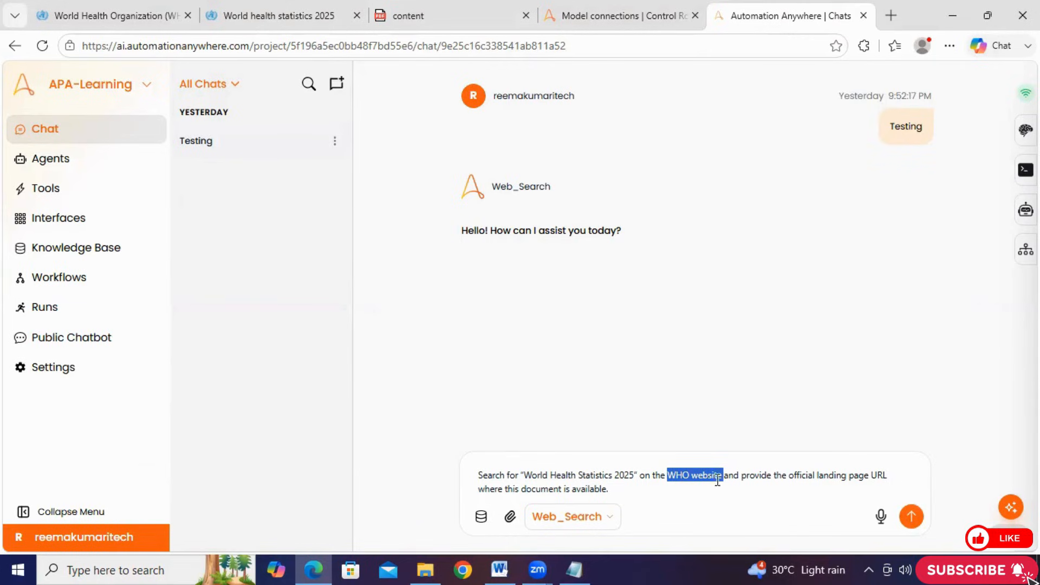
{"action": "left_click", "coordinate": [617, 490]}
{"action": "left_click_drag", "start_coordinate": [615, 490], "coordinate": [478, 475]}
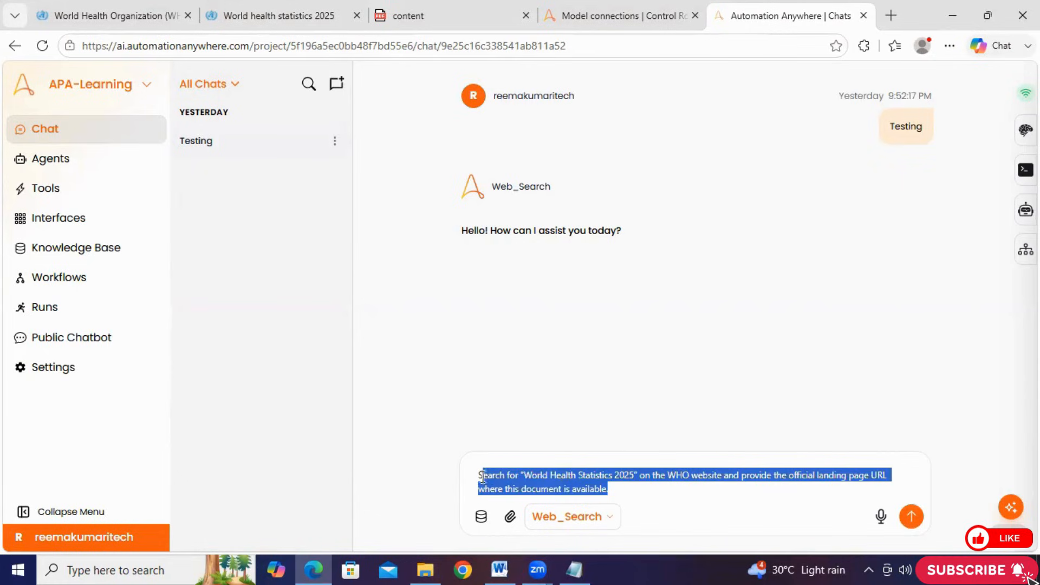
{"action": "left_click", "coordinate": [676, 494]}
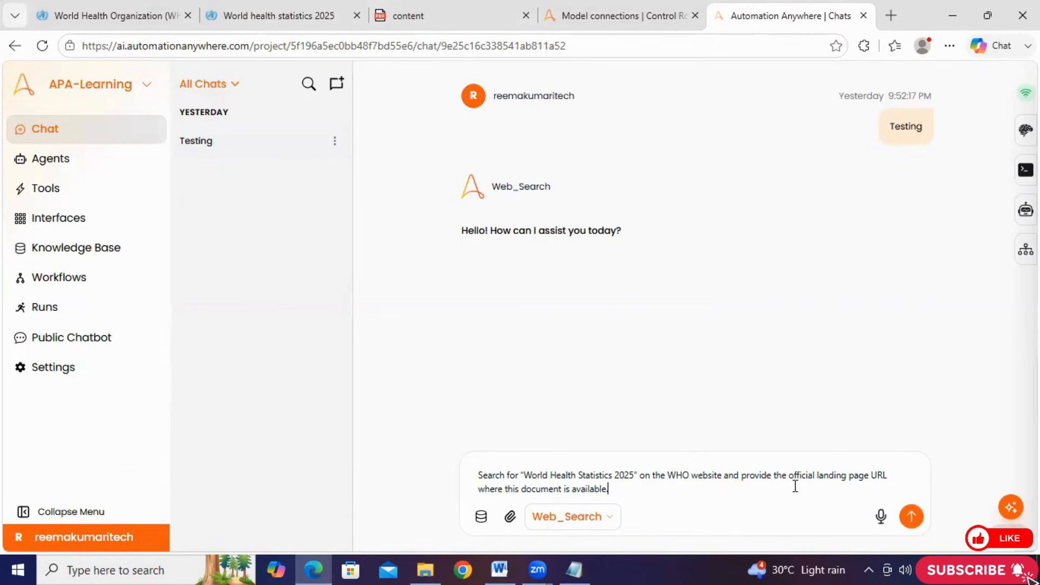
{"action": "left_click", "coordinate": [912, 517]}
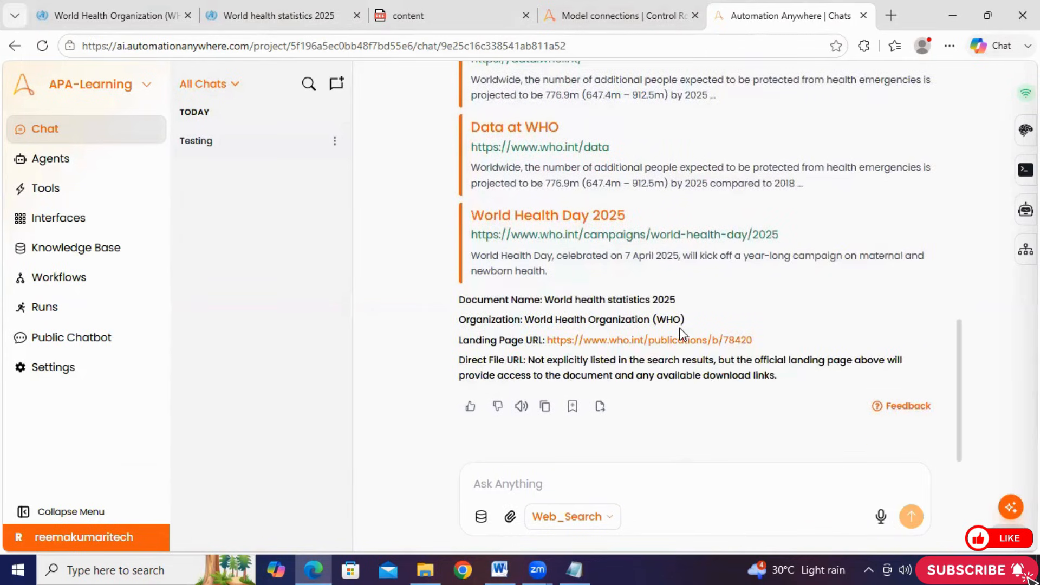
Review the agent's response from the search results through the document name, organization, landing page URL and direct file URL
{"action": "scroll", "coordinate": [681, 329], "scroll_direction": "up", "scroll_amount": 10}
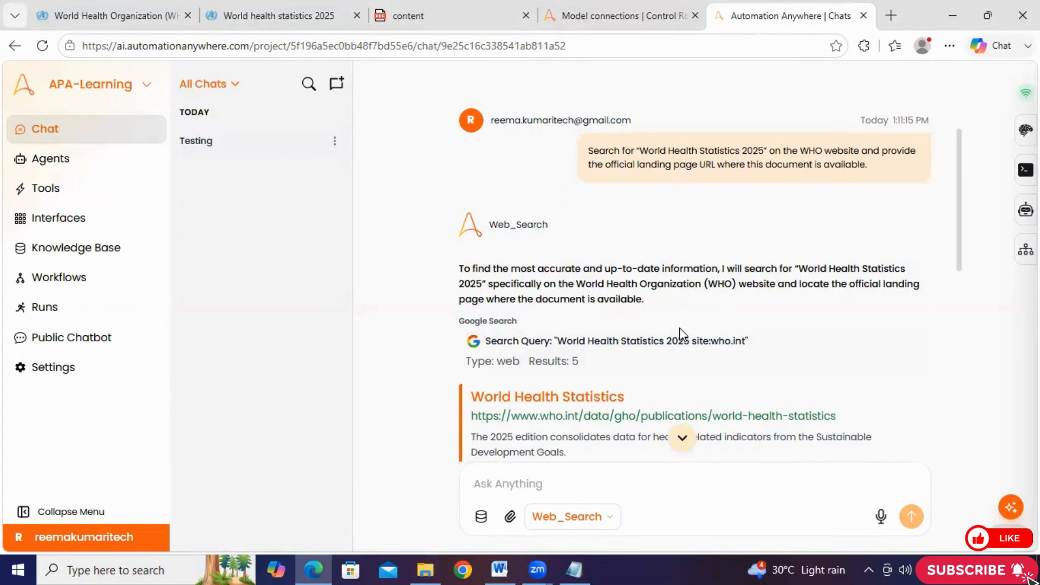
{"action": "scroll", "coordinate": [677, 333], "scroll_direction": "down", "scroll_amount": 1}
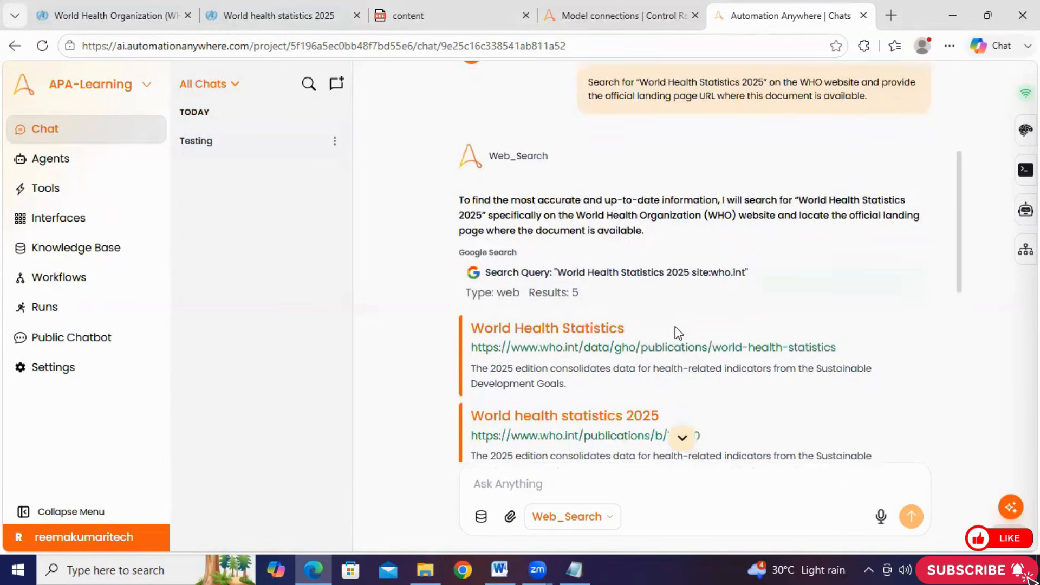
{"action": "scroll", "coordinate": [500, 244], "scroll_direction": "down", "scroll_amount": 8}
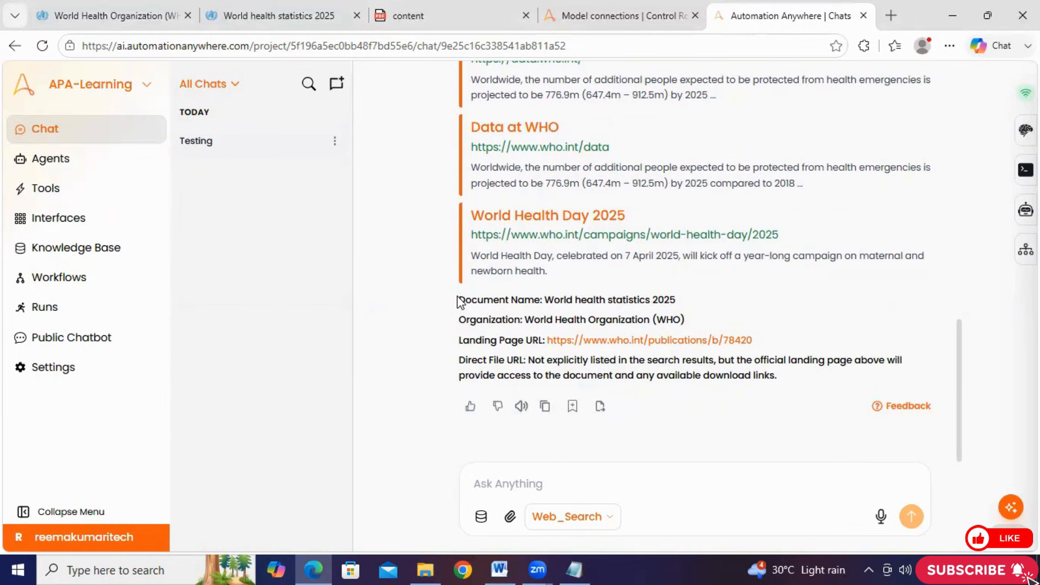
{"action": "left_click_drag", "start_coordinate": [459, 302], "coordinate": [738, 399]}
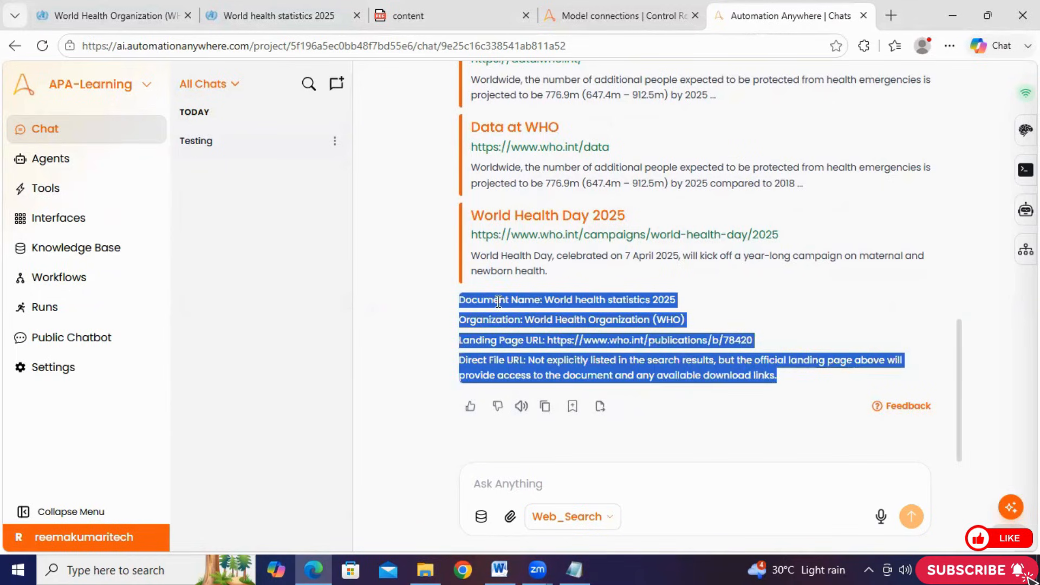
{"action": "left_click", "coordinate": [556, 300]}
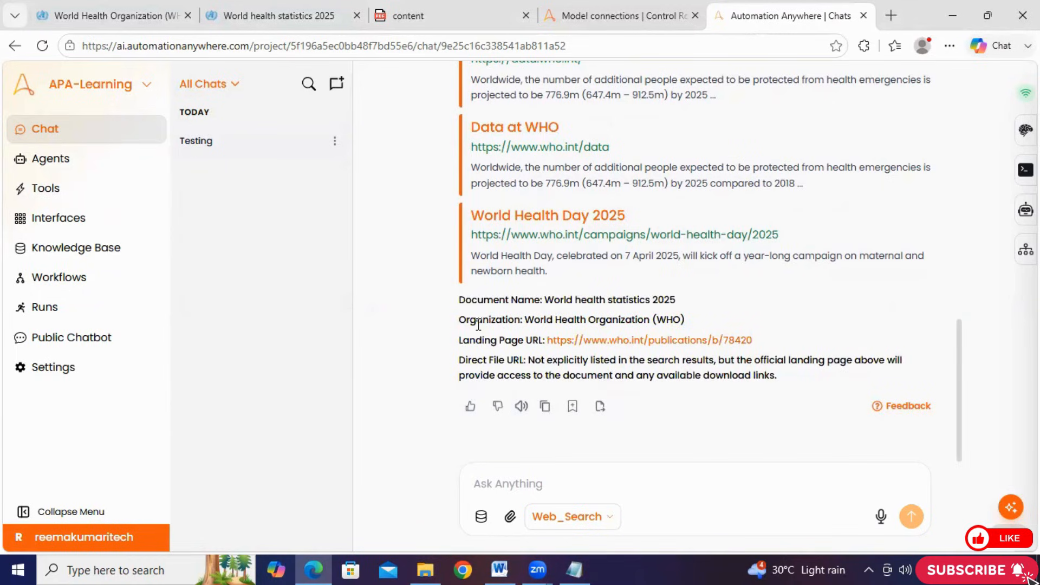
{"action": "left_click_drag", "start_coordinate": [520, 361], "coordinate": [459, 362]}
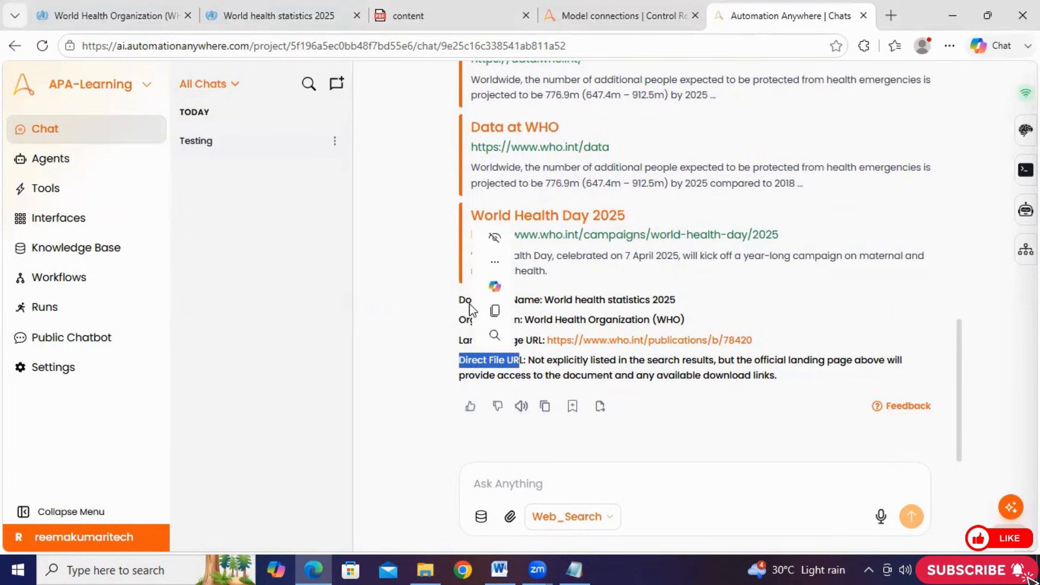
{"action": "left_click", "coordinate": [481, 375]}
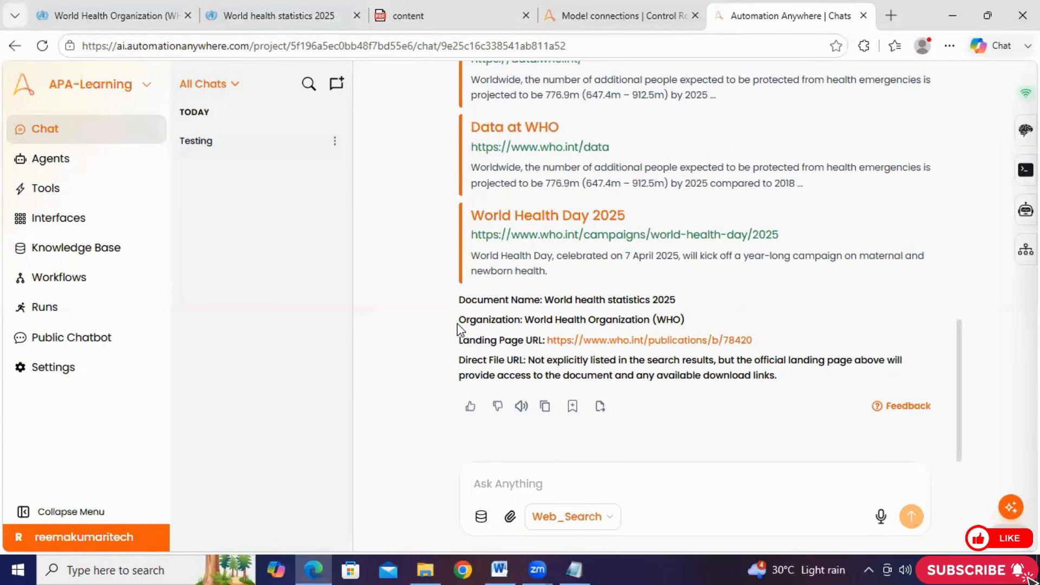
{"action": "left_click_drag", "start_coordinate": [459, 298], "coordinate": [533, 379]}
{"action": "left_click", "coordinate": [533, 379]}
Compare the document title and landing page request in the sent query with the document name and organization in the answer
{"action": "scroll", "coordinate": [512, 314], "scroll_direction": "up", "scroll_amount": 5}
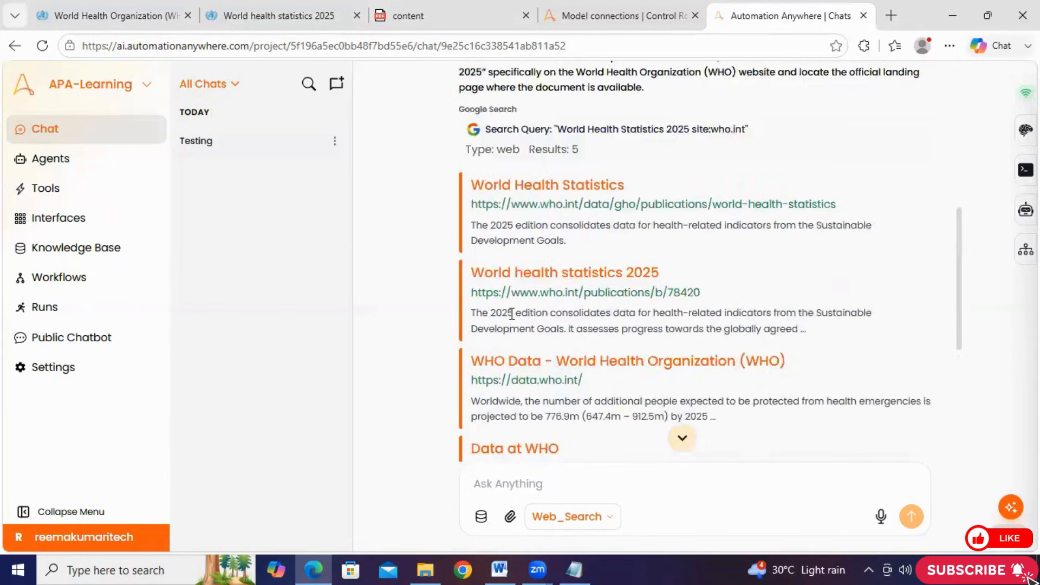
{"action": "scroll", "coordinate": [512, 313], "scroll_direction": "up", "scroll_amount": 3}
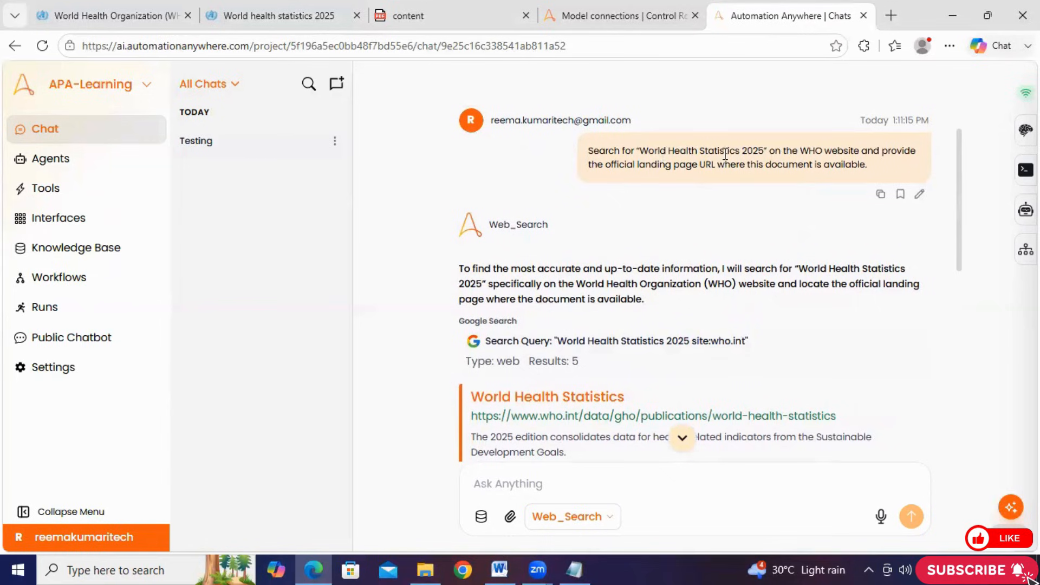
{"action": "left_click_drag", "start_coordinate": [771, 154], "coordinate": [654, 153]}
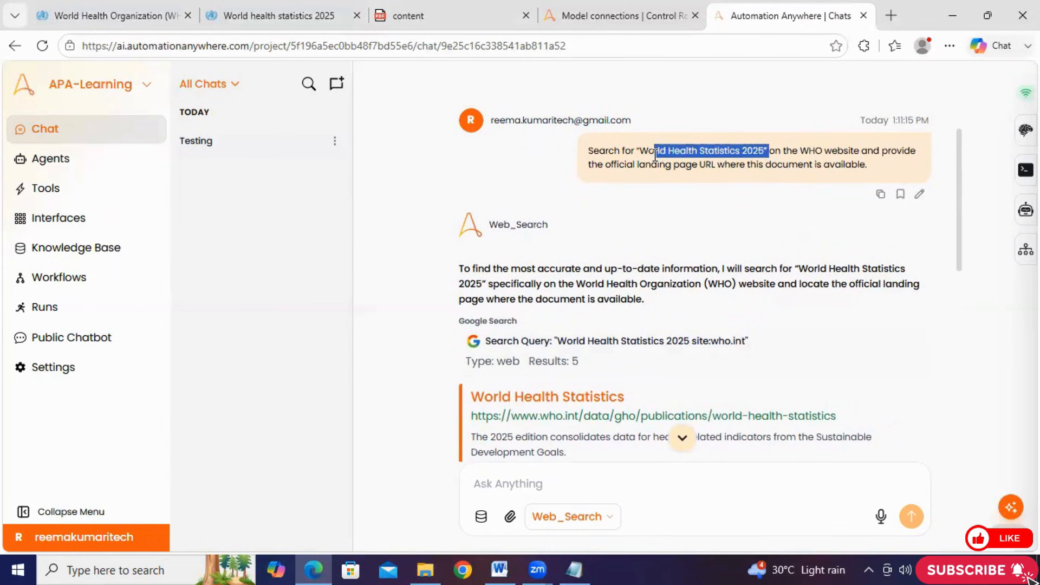
{"action": "left_click", "coordinate": [862, 161]}
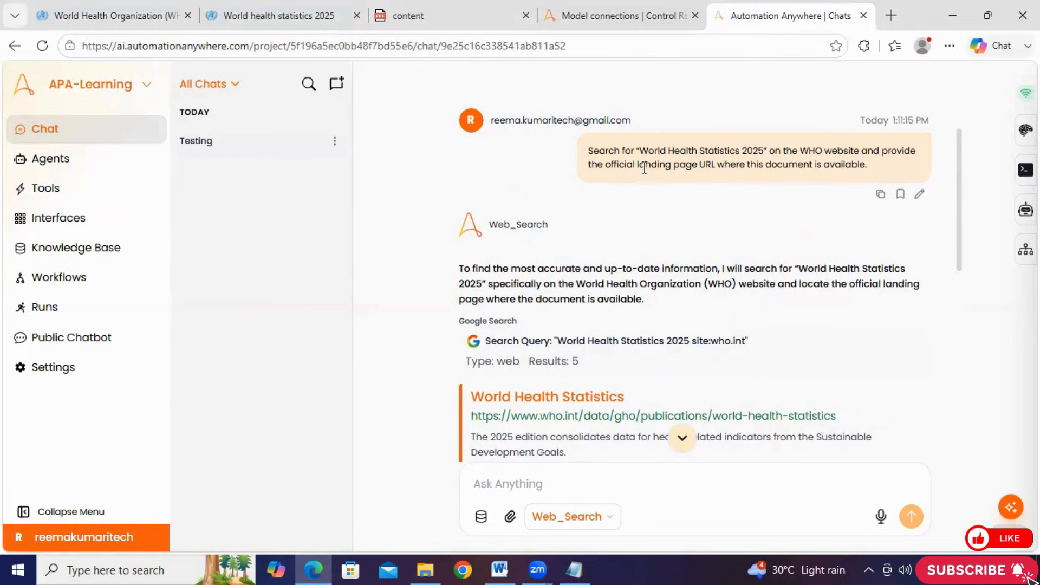
{"action": "left_click_drag", "start_coordinate": [635, 164], "coordinate": [720, 172]}
{"action": "scroll", "coordinate": [719, 170], "scroll_direction": "down", "scroll_amount": 10}
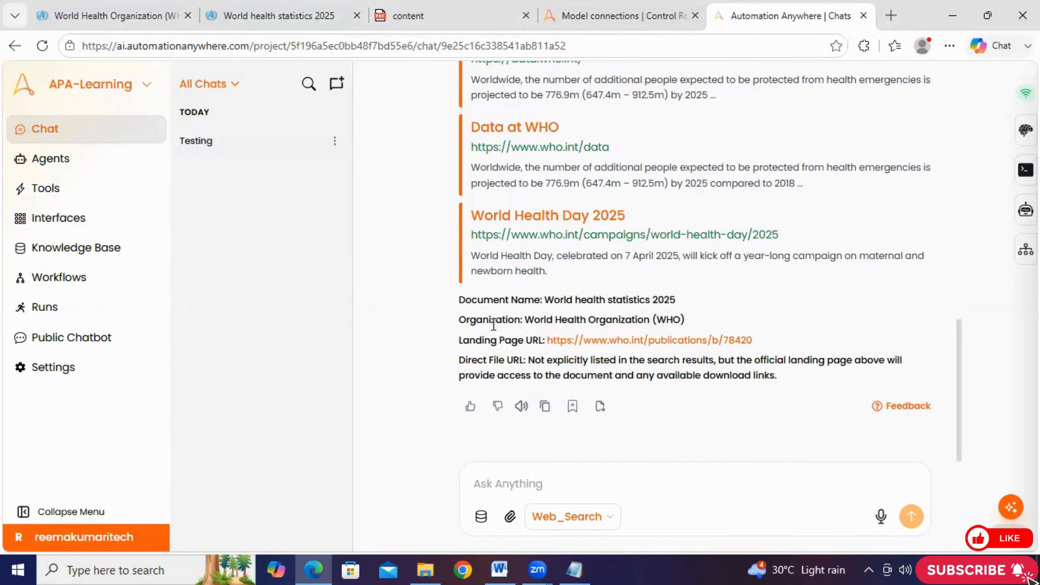
{"action": "left_click_drag", "start_coordinate": [682, 320], "coordinate": [529, 315]}
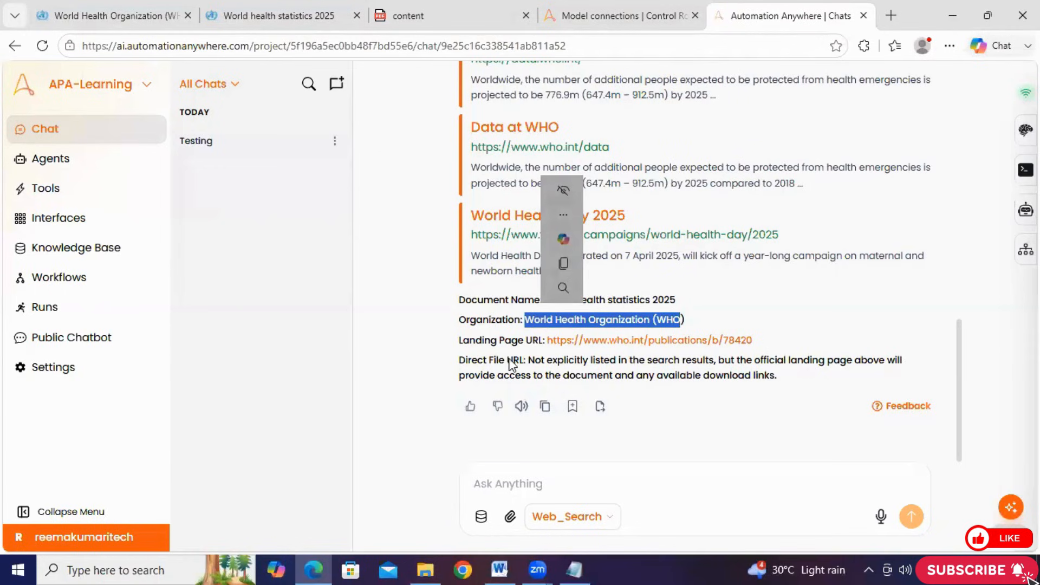
{"action": "mouse_move", "coordinate": [691, 299]}
{"action": "left_mouse_down"}
{"action": "mouse_move", "coordinate": [548, 311]}
{"action": "mouse_move", "coordinate": [543, 300]}
{"action": "left_mouse_up"}
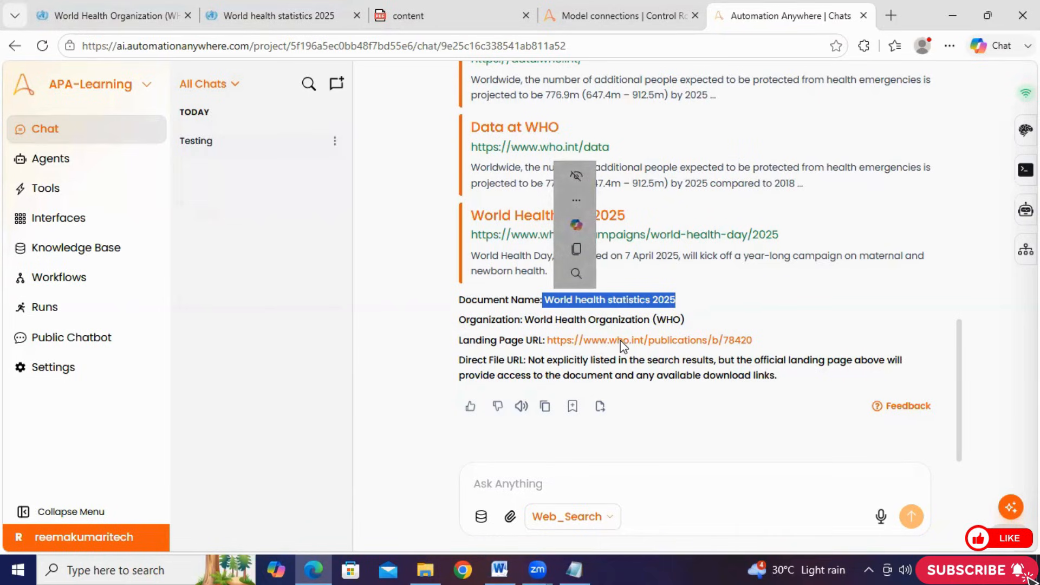
{"action": "left_click", "coordinate": [872, 358]}
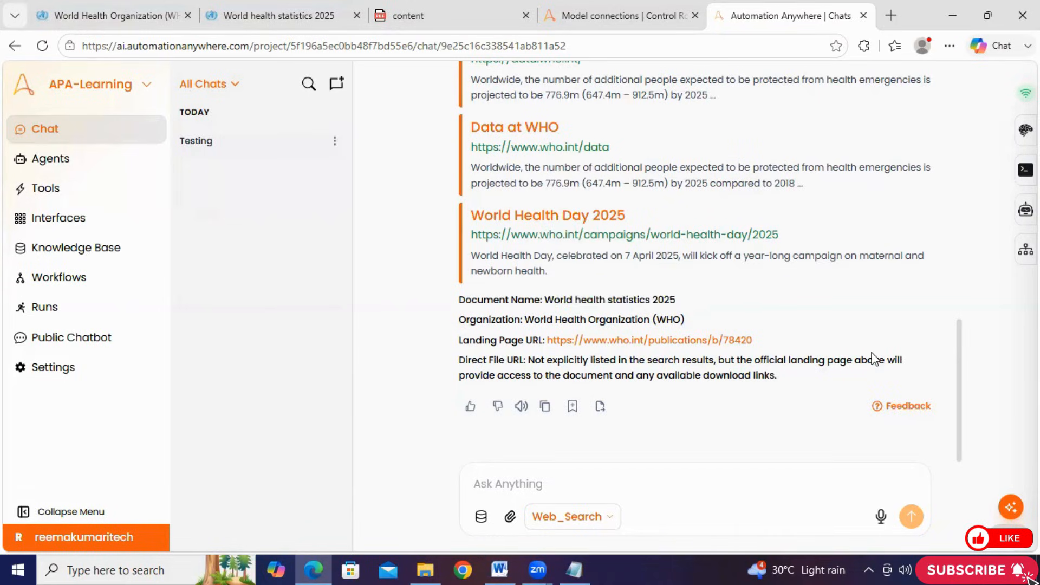
Open the landing page URL from the agent's answer, check the publication's title and return to the chat
{"action": "left_click", "coordinate": [692, 341]}
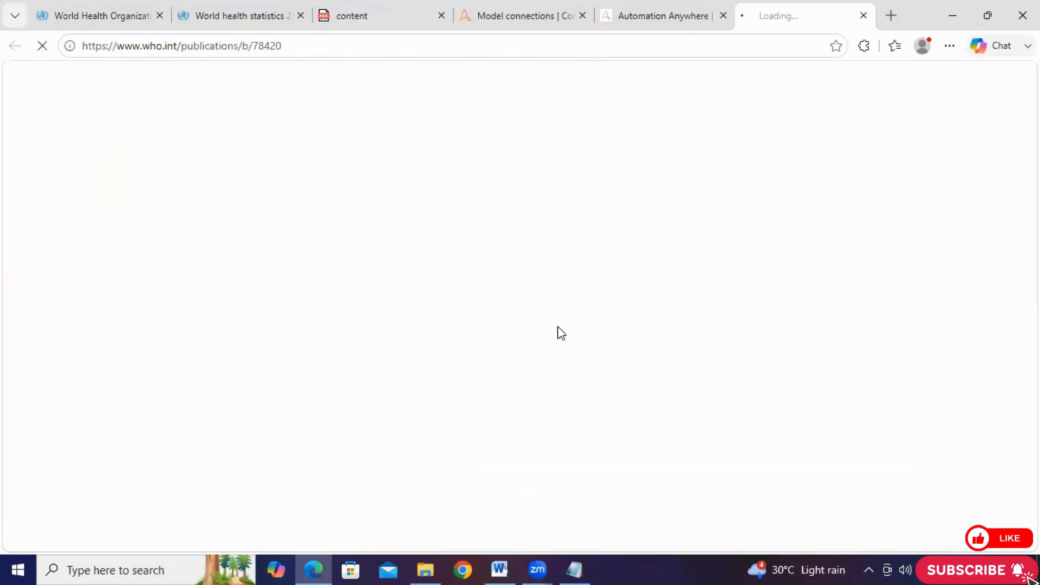
{"action": "scroll", "coordinate": [473, 337], "scroll_direction": "down", "scroll_amount": 5}
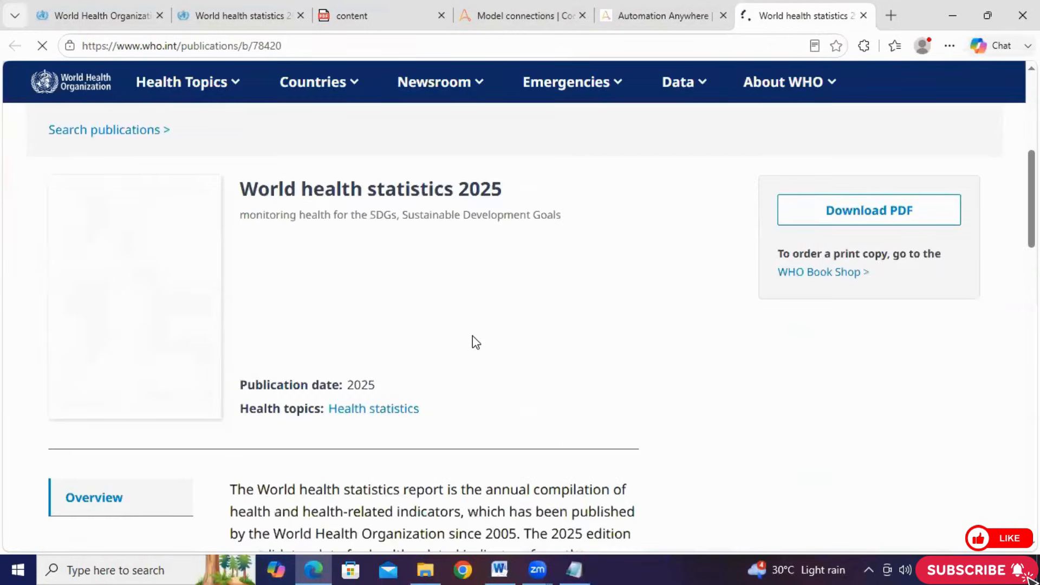
{"action": "scroll", "coordinate": [473, 337], "scroll_direction": "up", "scroll_amount": 1}
{"action": "mouse_move", "coordinate": [244, 262]}
{"action": "left_mouse_down"}
{"action": "mouse_move", "coordinate": [422, 288]}
{"action": "mouse_move", "coordinate": [515, 274]}
{"action": "mouse_move", "coordinate": [525, 262]}
{"action": "left_mouse_up"}
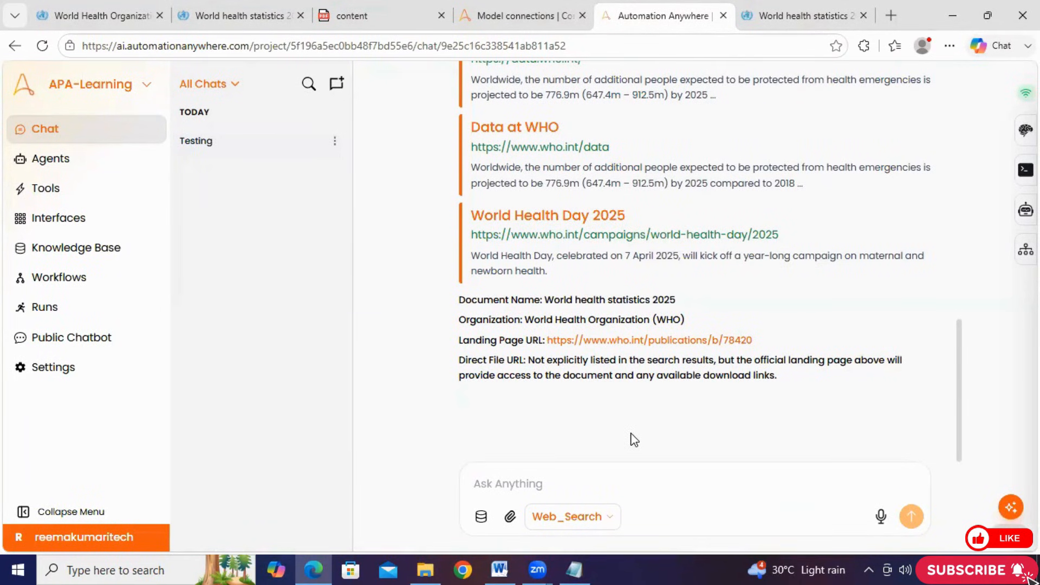
Copy the document name World Malaria Report 2025 from the WHO documents table in Word and return to the chat
{"action": "mouse_move", "coordinate": [730, 381]}
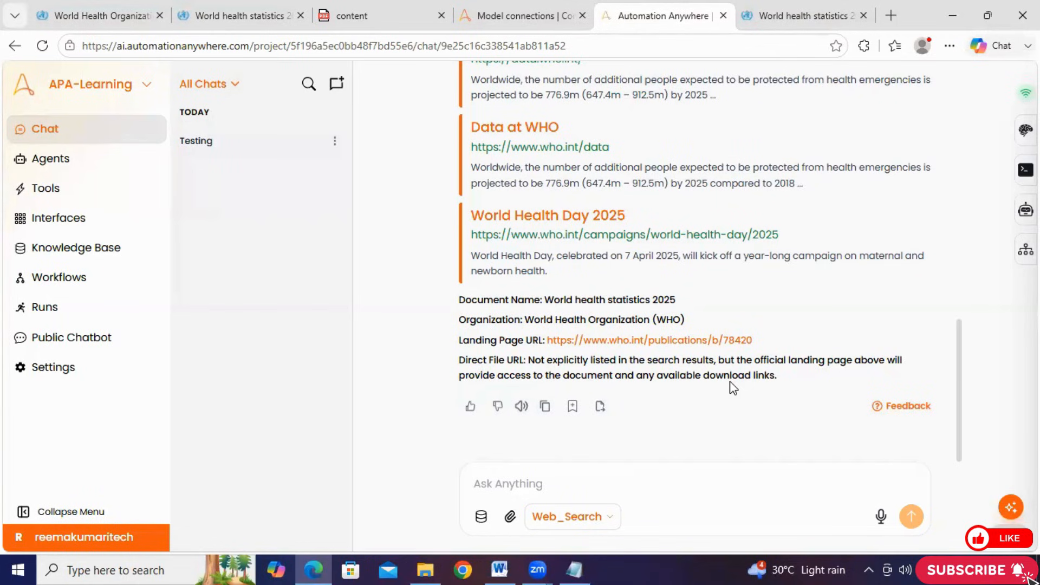
{"action": "left_click_drag", "start_coordinate": [770, 342], "coordinate": [545, 340]}
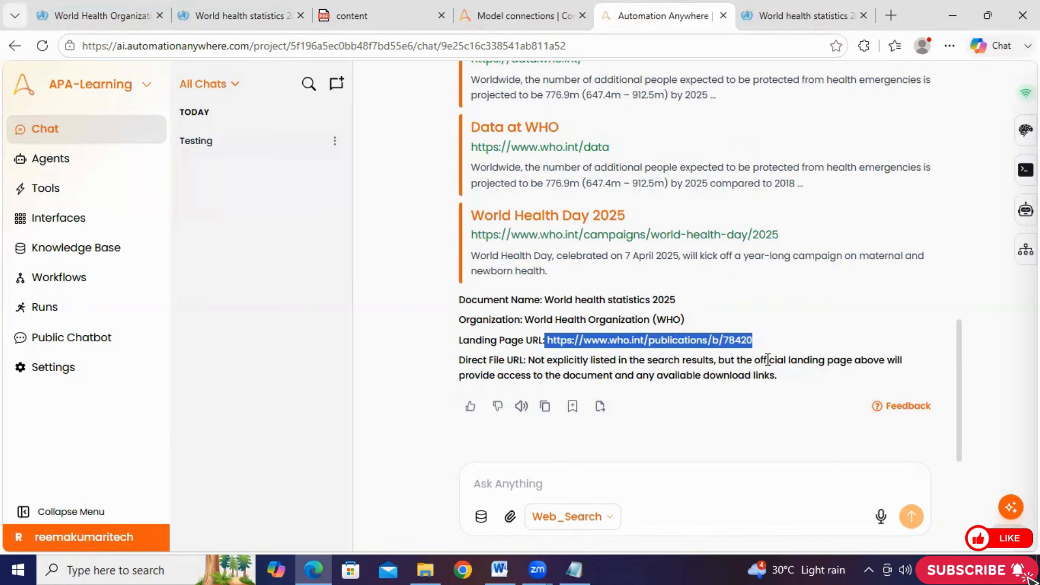
{"action": "left_click", "coordinate": [501, 569]}
{"action": "left_click", "coordinate": [523, 400]}
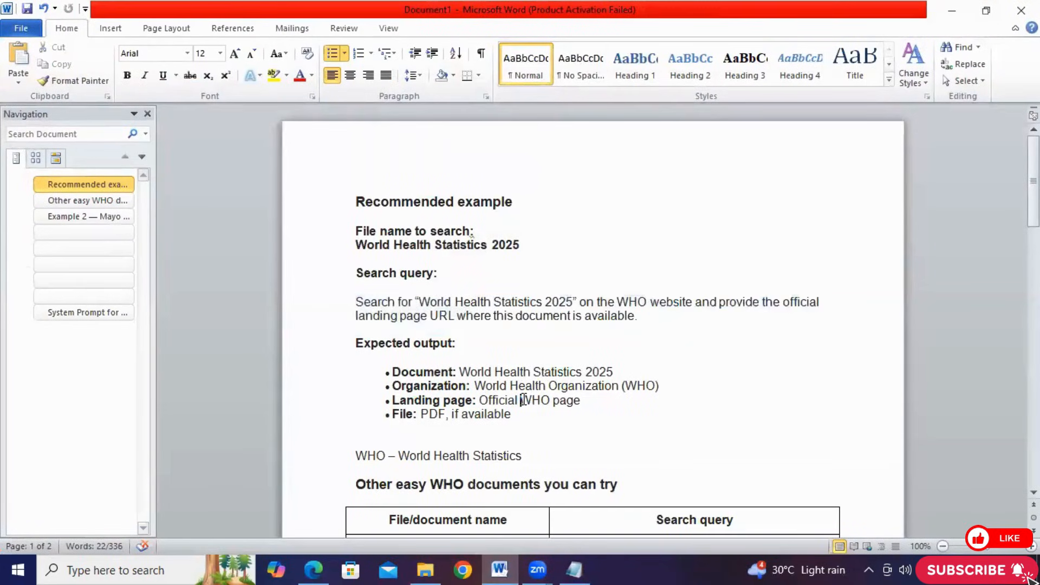
{"action": "scroll", "coordinate": [524, 399], "scroll_direction": "down", "scroll_amount": 3}
{"action": "scroll", "coordinate": [525, 400], "scroll_direction": "down", "scroll_amount": 2}
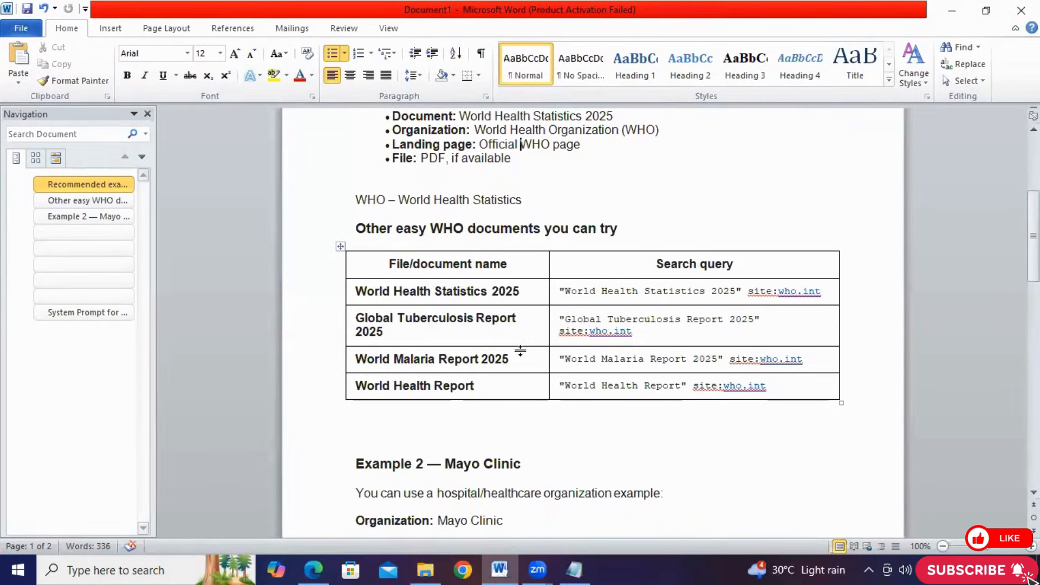
{"action": "left_click", "coordinate": [512, 374]}
{"action": "left_click_drag", "start_coordinate": [513, 374], "coordinate": [367, 372]}
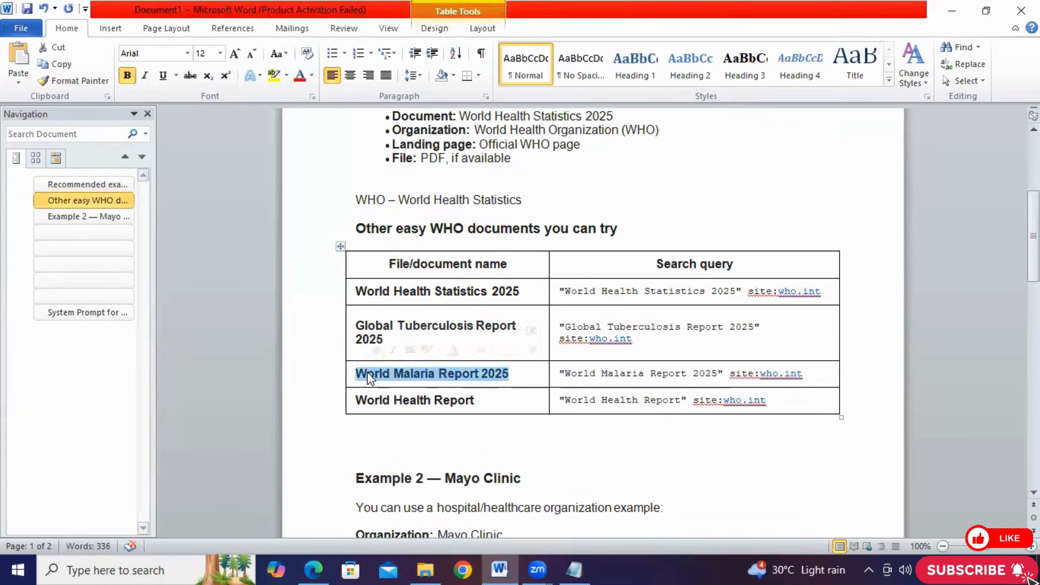
{"action": "right_click", "coordinate": [368, 371]}
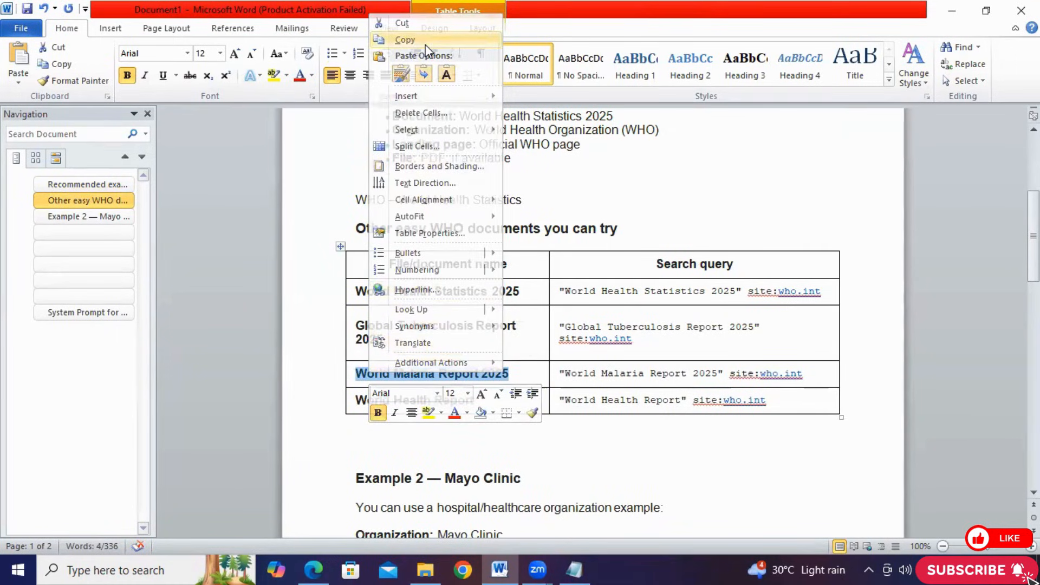
{"action": "left_click", "coordinate": [426, 42]}
{"action": "left_click", "coordinate": [952, 12]}
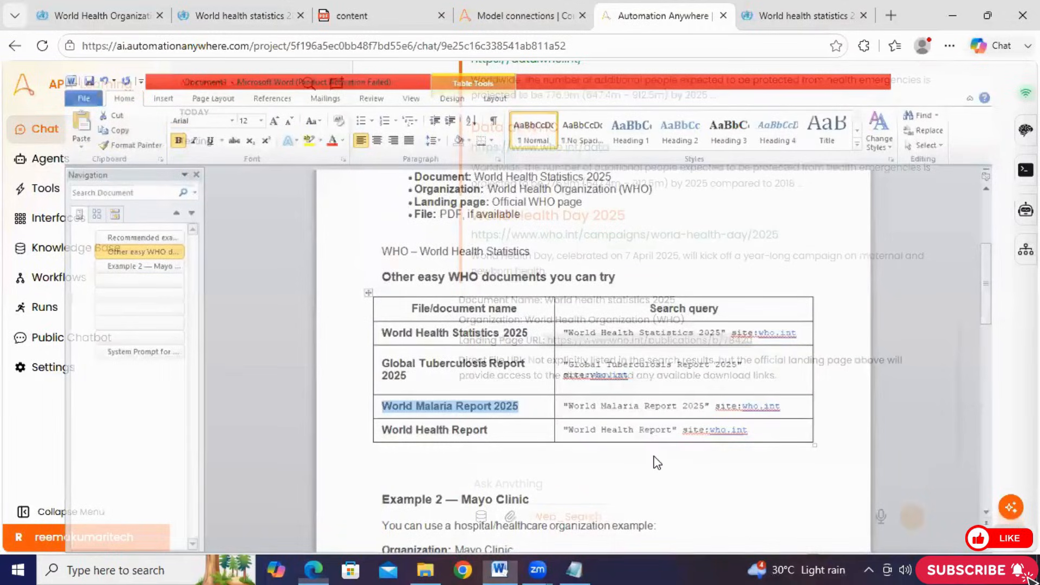
Open the sent WHO query for editing and replace its document name with World Malaria Report 2025
{"action": "scroll", "coordinate": [655, 457], "scroll_direction": "up", "scroll_amount": 10}
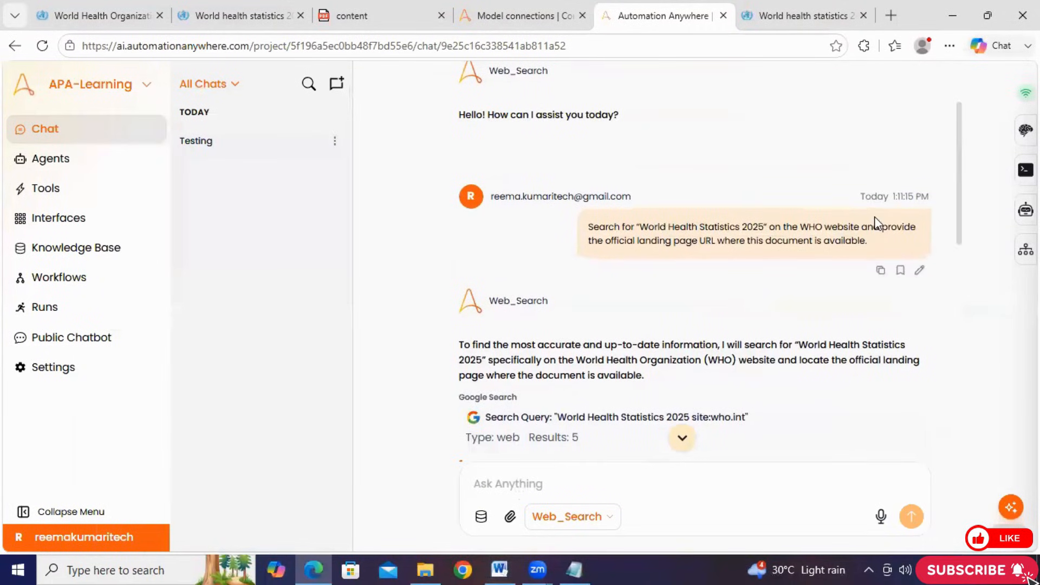
{"action": "left_click", "coordinate": [920, 273]}
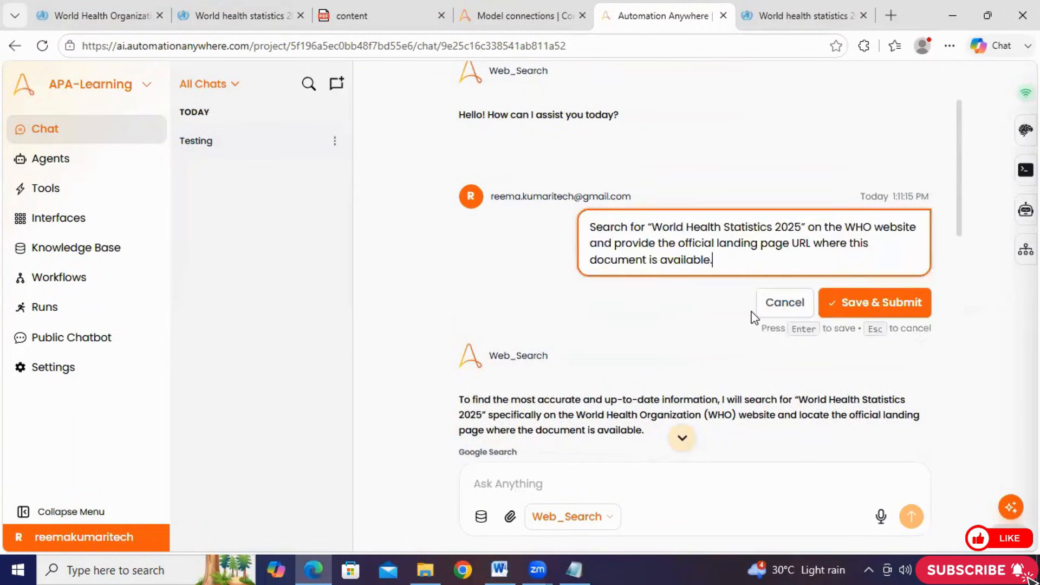
{"action": "left_click_drag", "start_coordinate": [802, 227], "coordinate": [653, 229]}
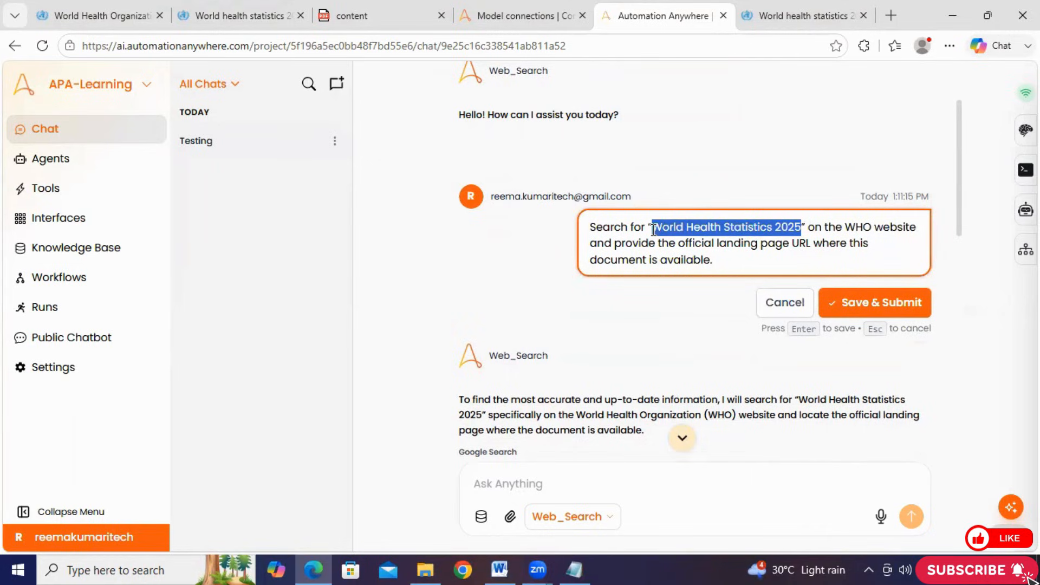
{"action": "right_click", "coordinate": [686, 223]}
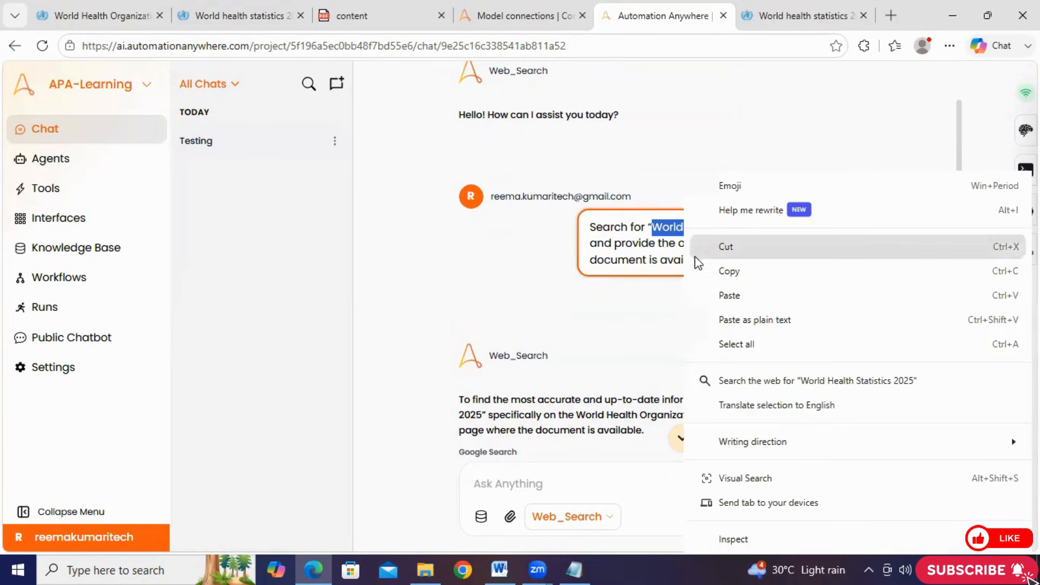
{"action": "left_click", "coordinate": [715, 297]}
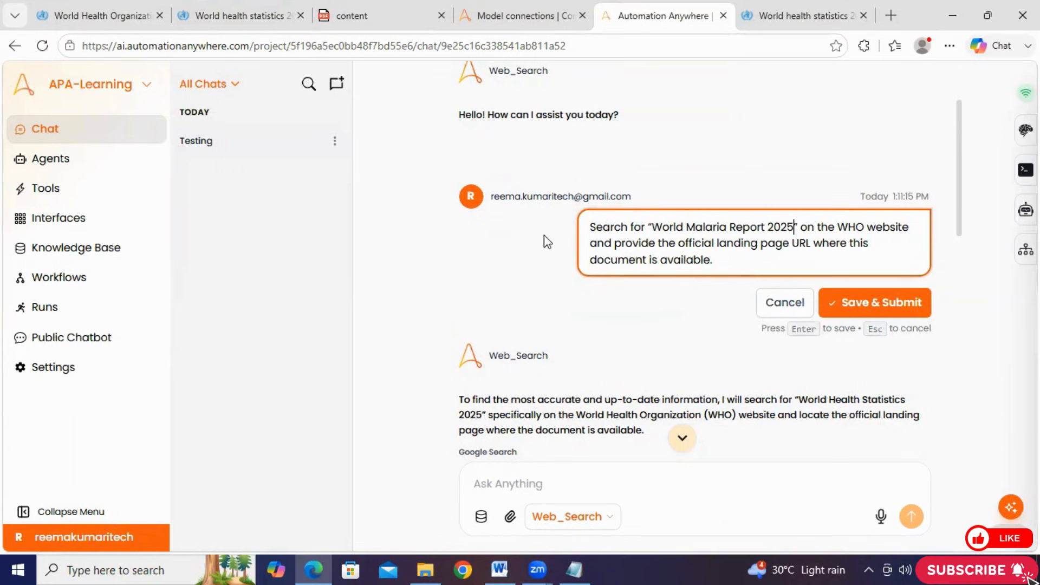
Check the full wording of the edited query and resubmit it to the Web_Search agent
{"action": "left_click_drag", "start_coordinate": [724, 262], "coordinate": [590, 228]}
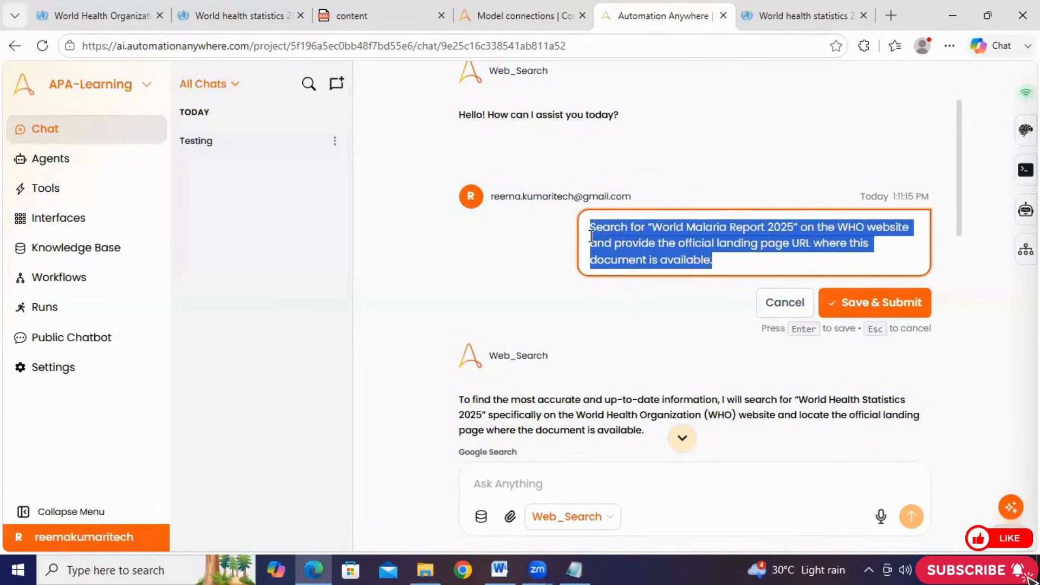
{"action": "left_click", "coordinate": [873, 308]}
{"action": "left_click", "coordinate": [700, 291]}
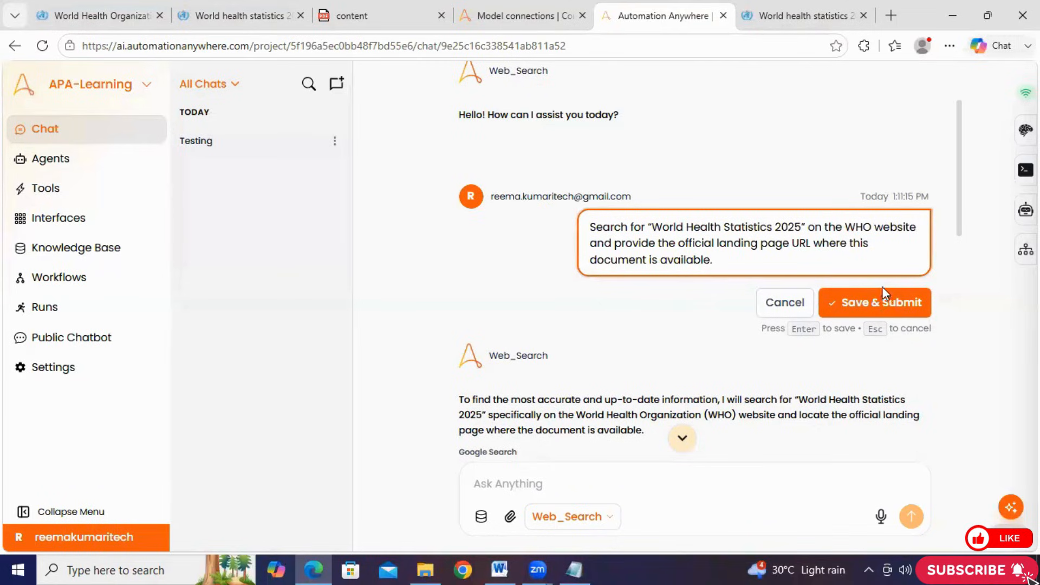
{"action": "left_click", "coordinate": [876, 302]}
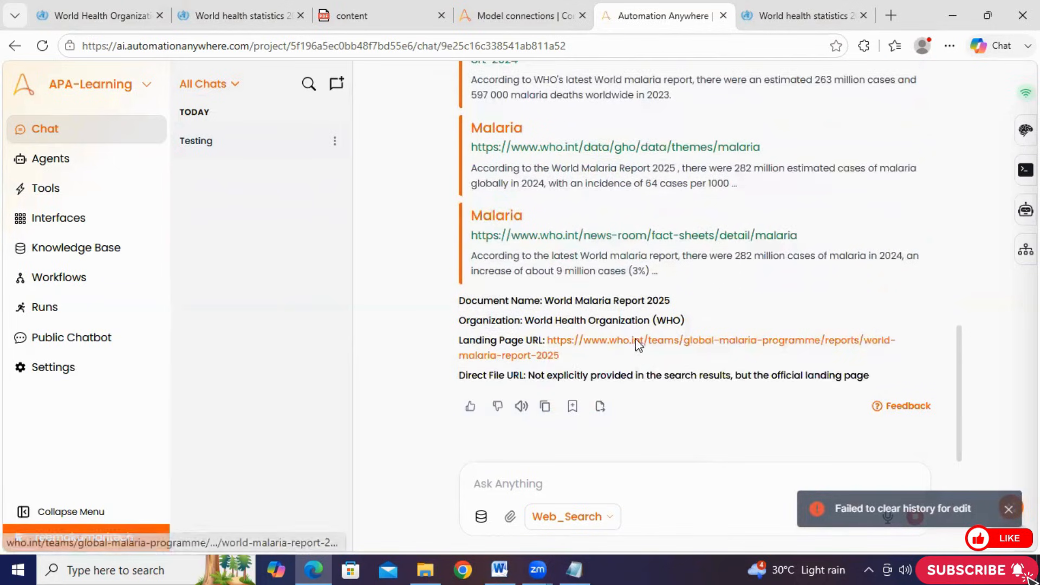
Review the agent's answer for the malaria report, checking the document name and organization
{"action": "left_click_drag", "start_coordinate": [450, 281], "coordinate": [715, 390]}
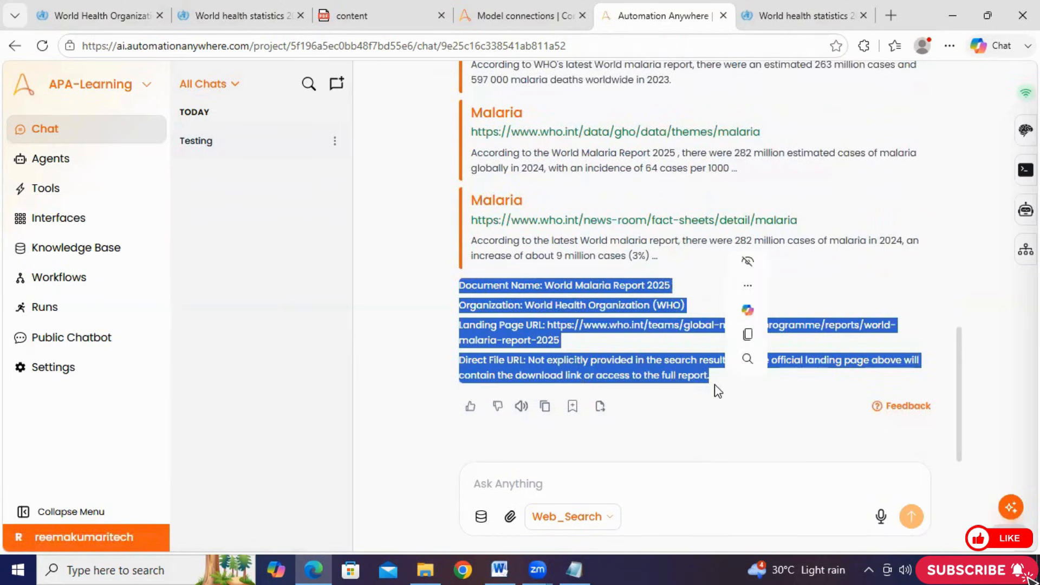
{"action": "left_click", "coordinate": [444, 286]}
{"action": "left_click_drag", "start_coordinate": [706, 288], "coordinate": [544, 286]}
{"action": "left_click", "coordinate": [536, 301]}
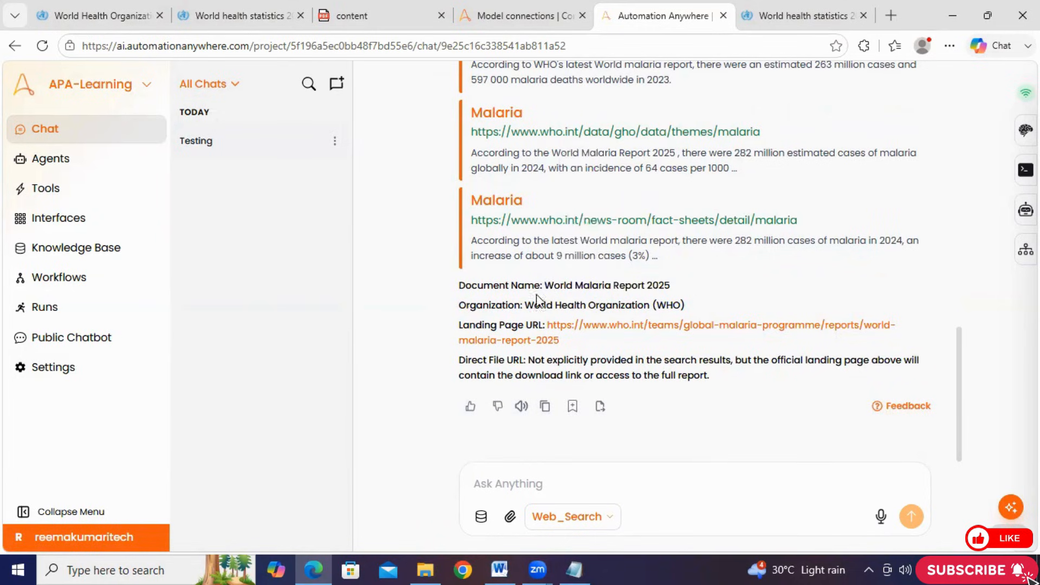
{"action": "left_click_drag", "start_coordinate": [687, 305], "coordinate": [526, 308]}
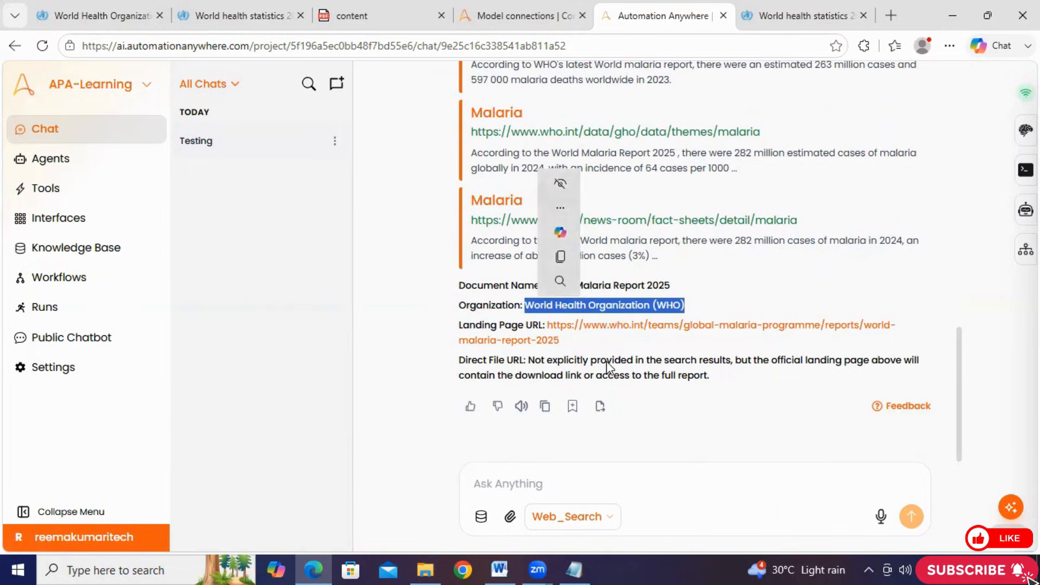
Open the malaria report's landing page URL from the answer, check the featured publication and return to the chat
{"action": "left_click", "coordinate": [610, 325]}
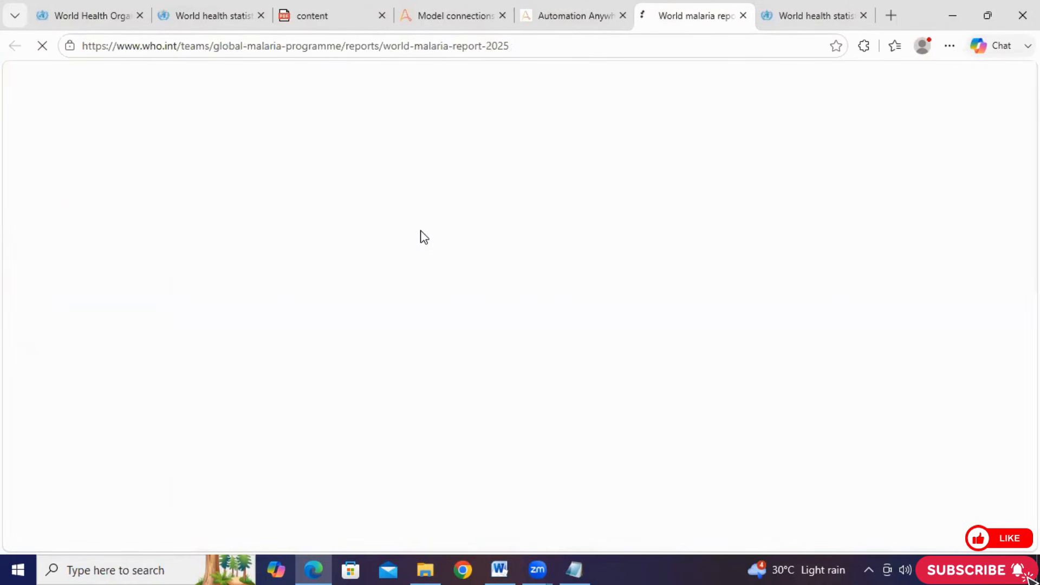
{"action": "scroll", "coordinate": [420, 230], "scroll_direction": "down", "scroll_amount": 10}
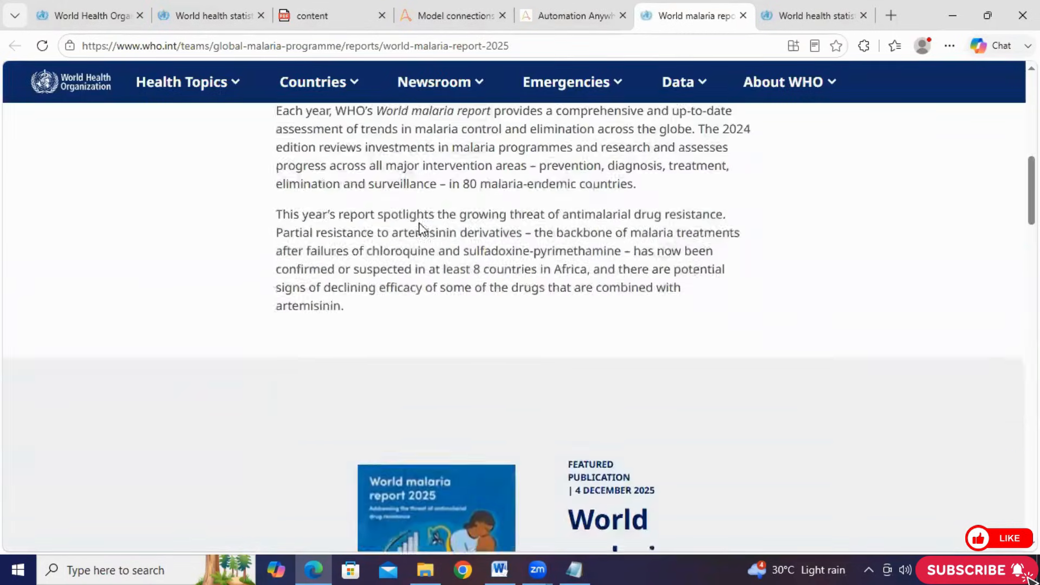
{"action": "scroll", "coordinate": [420, 227], "scroll_direction": "down", "scroll_amount": 10}
{"action": "scroll", "coordinate": [453, 216], "scroll_direction": "up", "scroll_amount": 4}
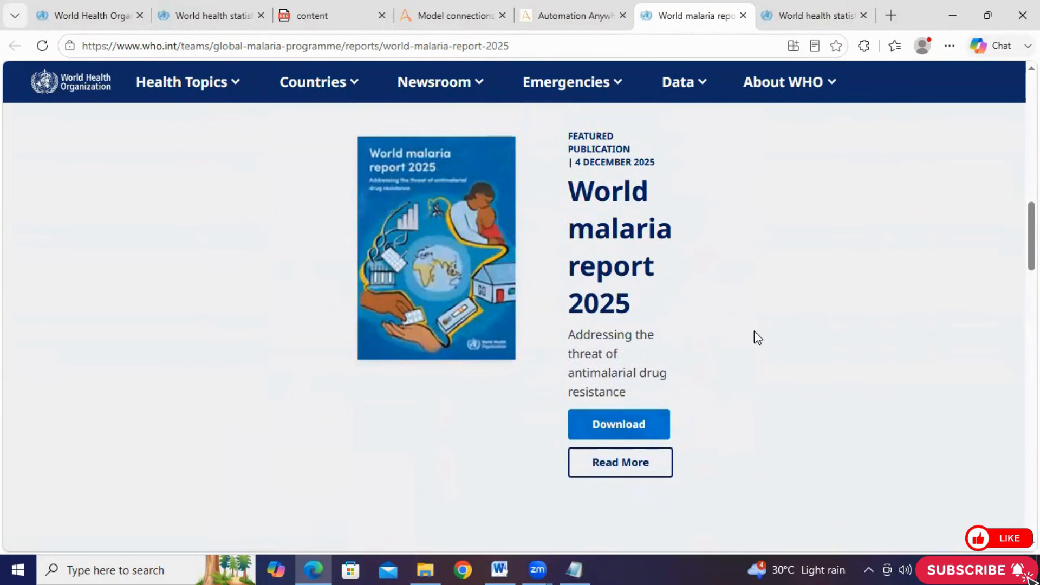
{"action": "left_click", "coordinate": [578, 14]}
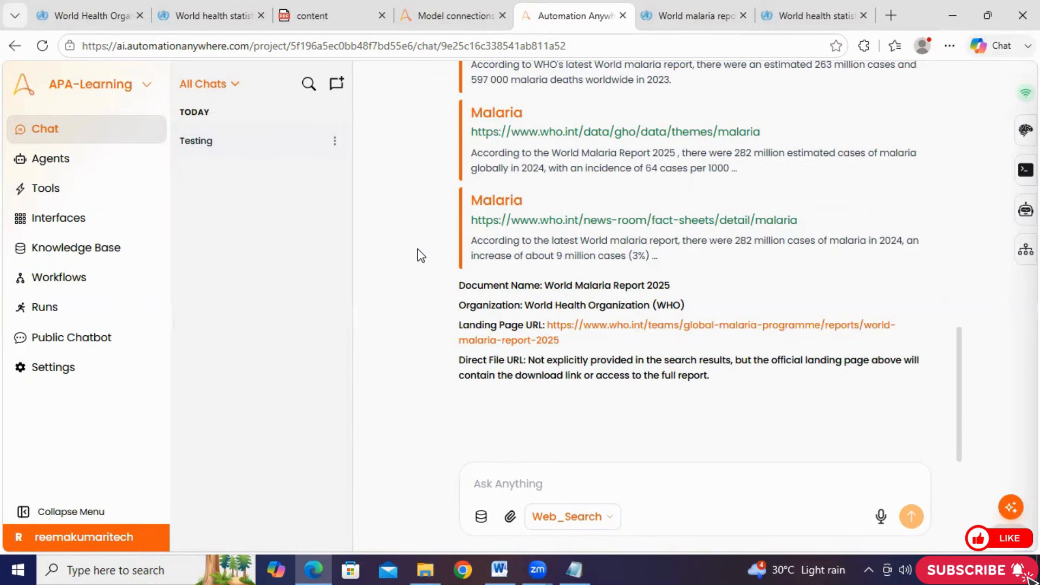
{"action": "key", "text": "ctrl+Tab"}
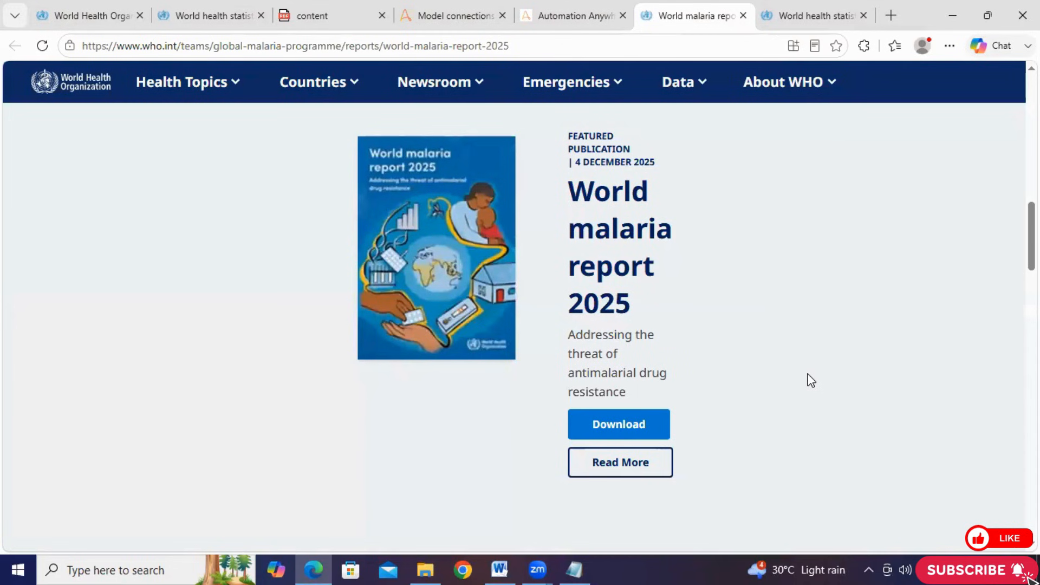
{"action": "left_click", "coordinate": [549, 22]}
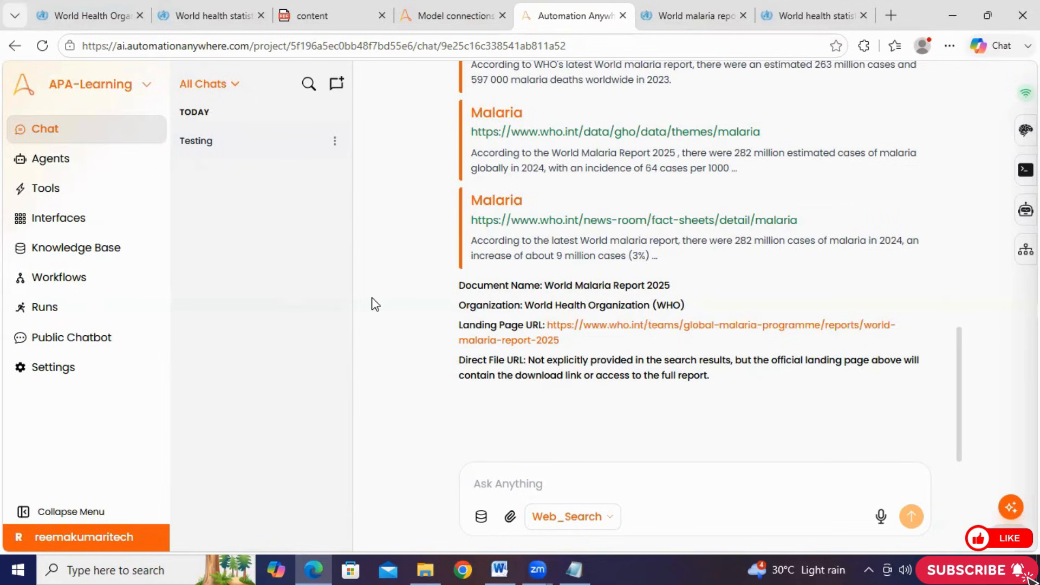
Compare the landing page URL and direct file URL in the malaria answer with the query and search results
{"action": "left_click_drag", "start_coordinate": [577, 347], "coordinate": [545, 321]}
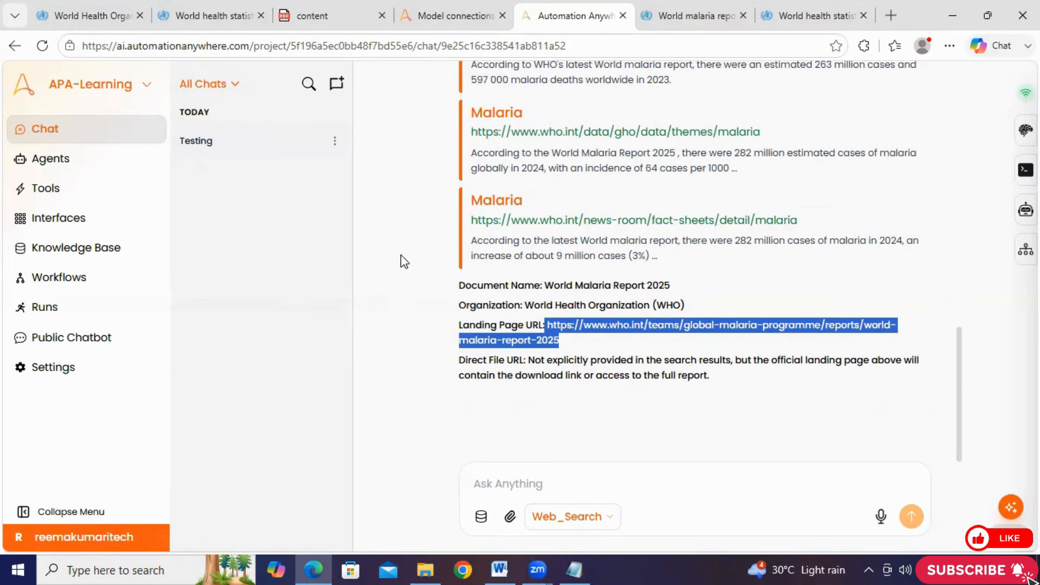
{"action": "left_click", "coordinate": [603, 362]}
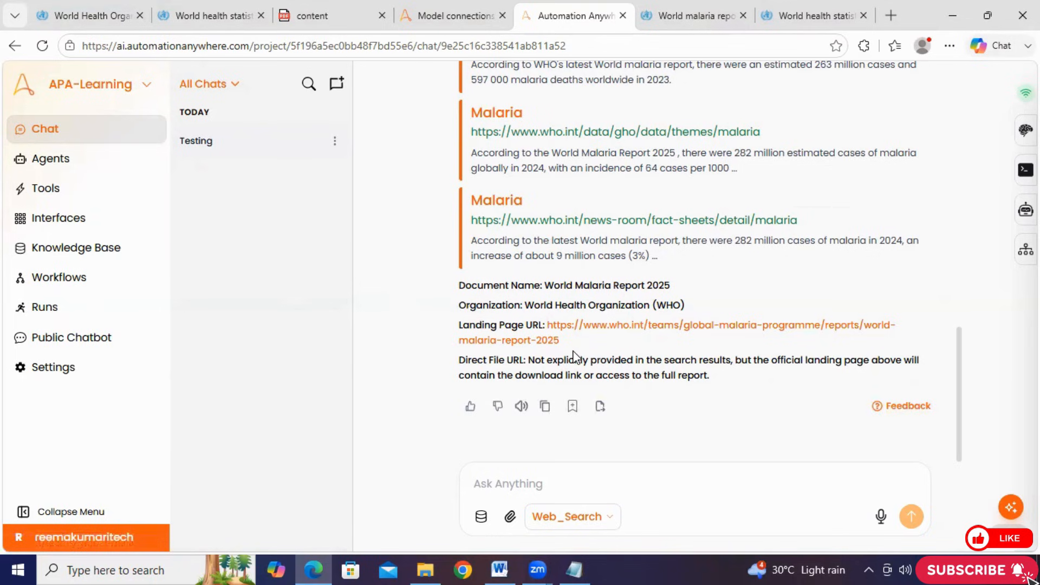
{"action": "scroll", "coordinate": [552, 323], "scroll_direction": "up", "scroll_amount": 10}
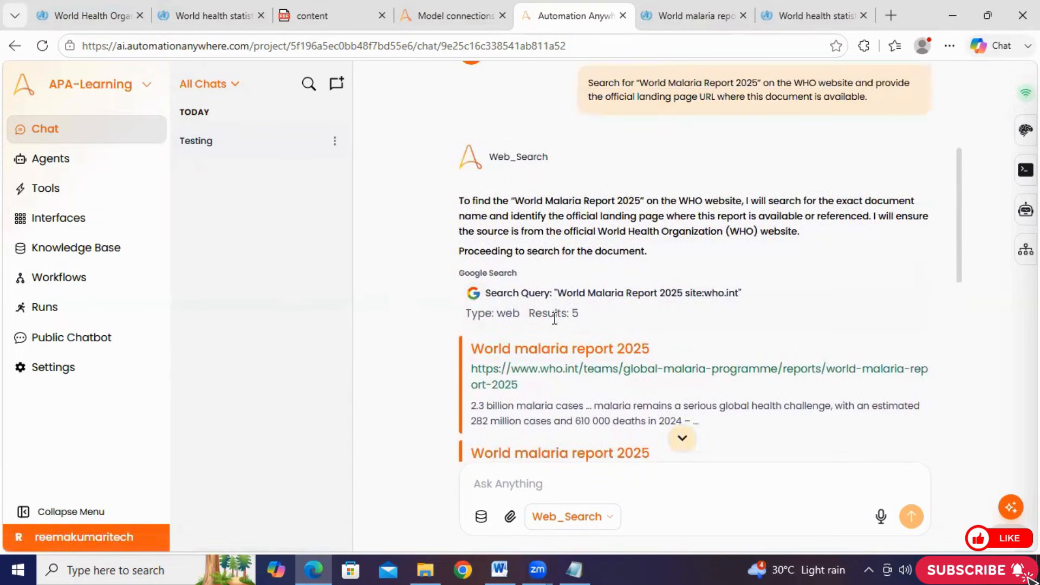
{"action": "scroll", "coordinate": [555, 319], "scroll_direction": "down", "scroll_amount": 10}
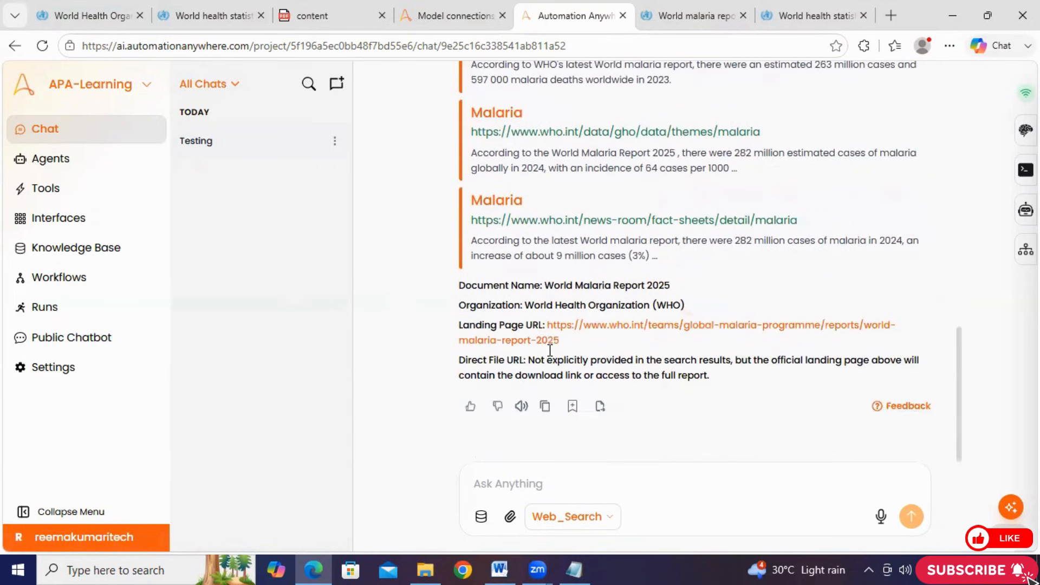
Copy the document name World Health Report from the WHO documents table in Word and return to the chat
{"action": "left_click", "coordinate": [500, 569]}
{"action": "left_click_drag", "start_coordinate": [475, 401], "coordinate": [386, 403]}
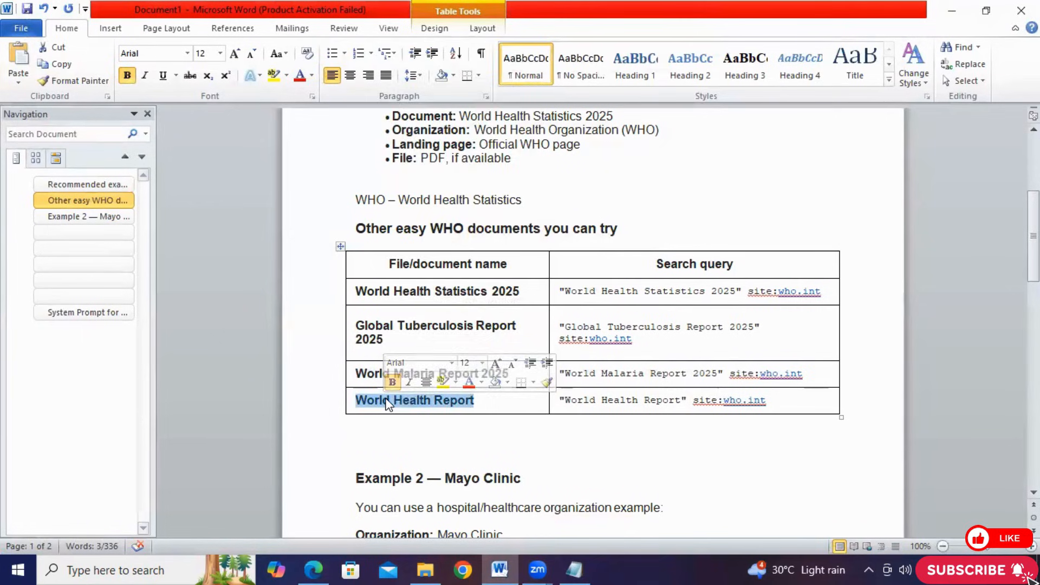
{"action": "right_click", "coordinate": [385, 404]}
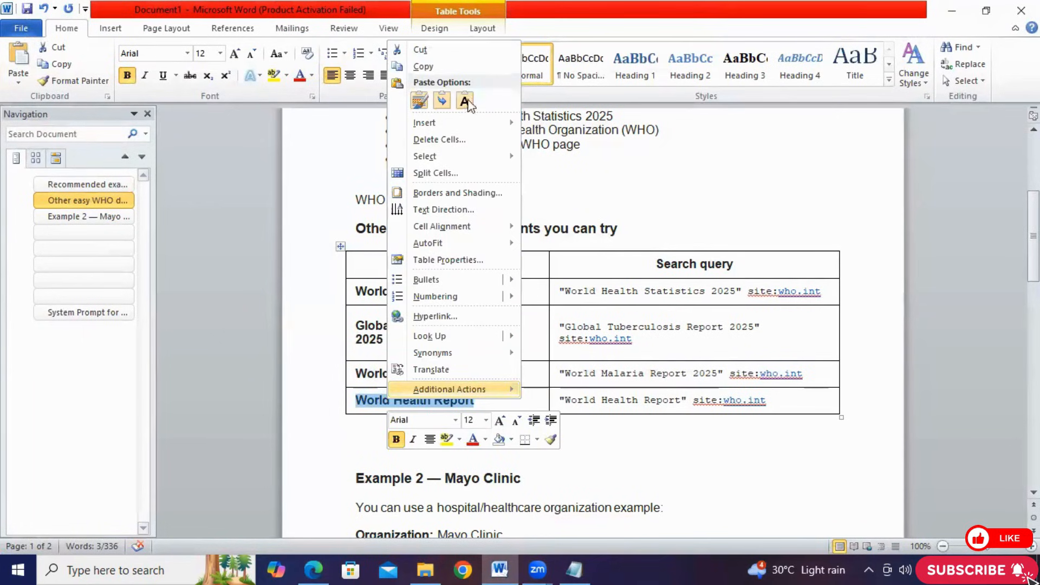
{"action": "left_click", "coordinate": [423, 66]}
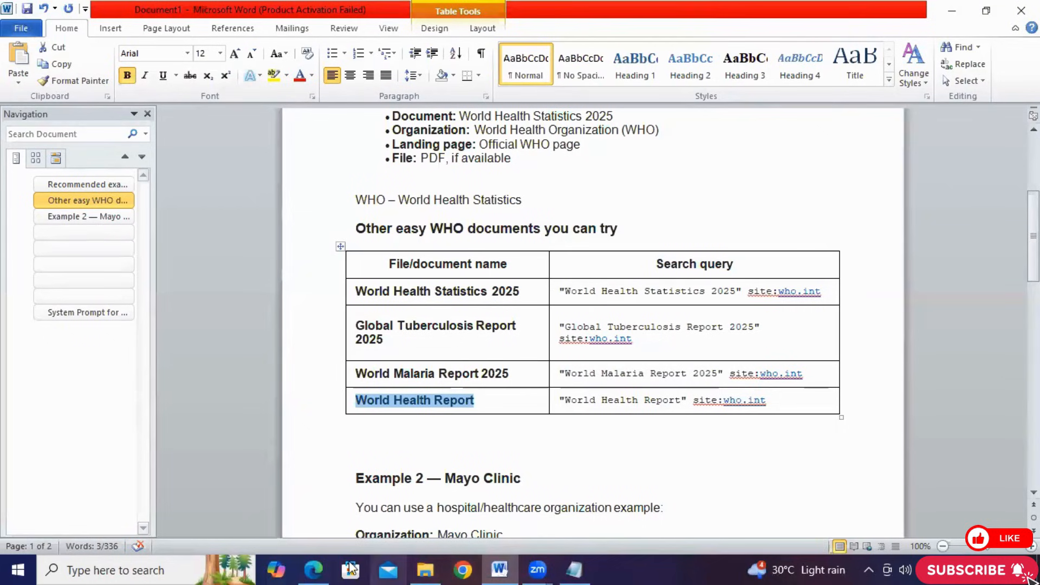
{"action": "left_click", "coordinate": [320, 563]}
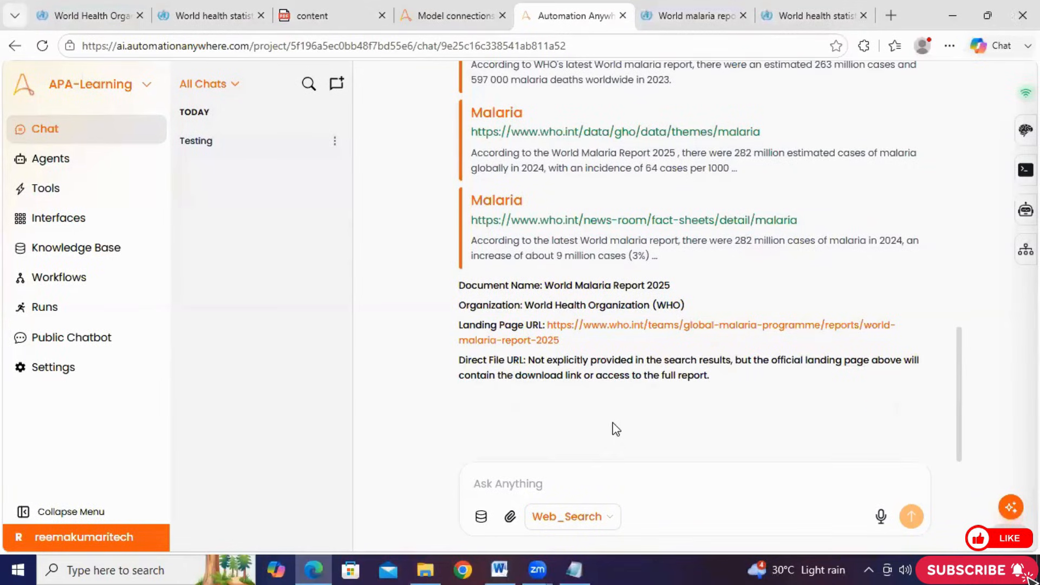
Copy the full text of the sent World Malaria Report 2025 query from the chat
{"action": "scroll", "coordinate": [616, 430], "scroll_direction": "up", "scroll_amount": 15}
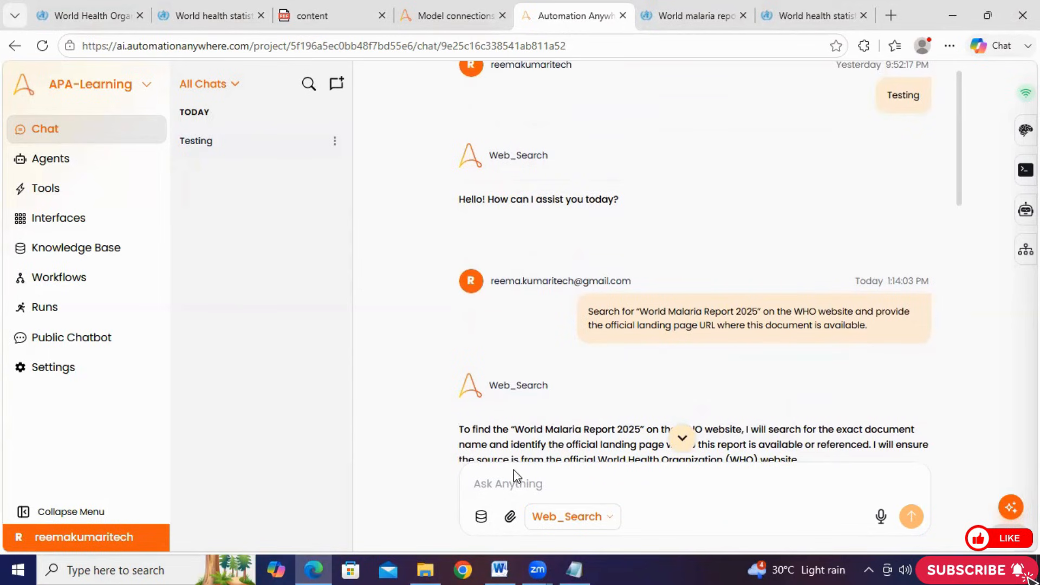
{"action": "left_click", "coordinate": [493, 481]}
{"action": "left_click_drag", "start_coordinate": [869, 325], "coordinate": [585, 303]}
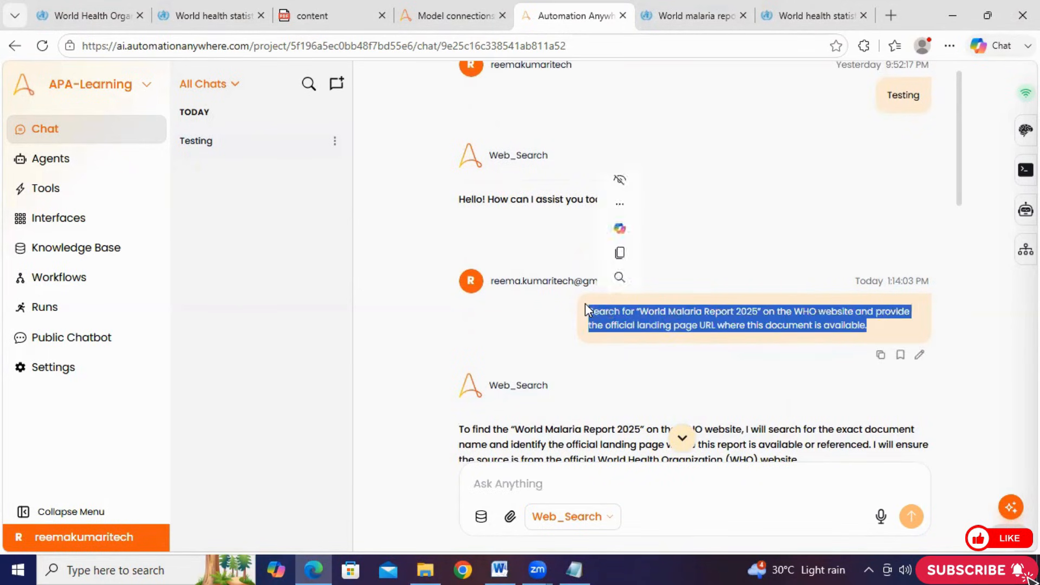
{"action": "left_click", "coordinate": [623, 252]}
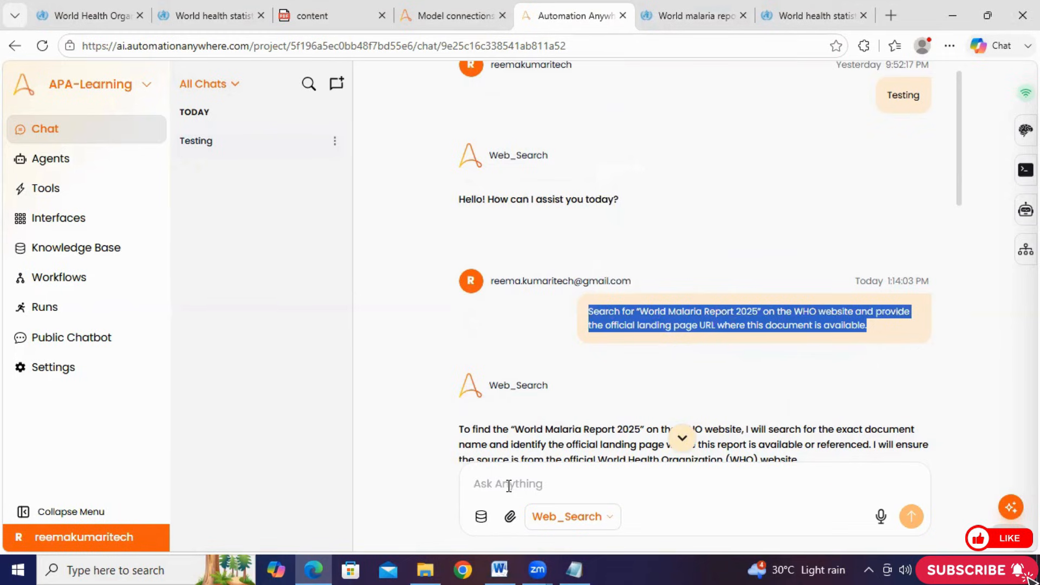
Paste the copied malaria report query into the message box and copy the document name World Health Report from the Word table
{"action": "left_click", "coordinate": [510, 486]}
{"action": "right_click", "coordinate": [509, 485]}
{"action": "left_click", "coordinate": [568, 278]}
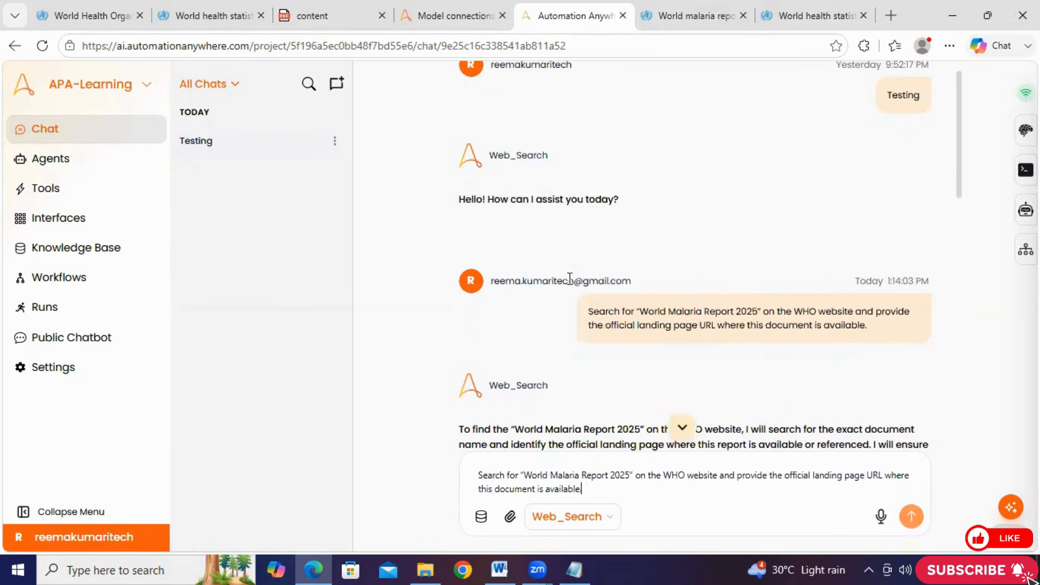
{"action": "left_click", "coordinate": [499, 569]}
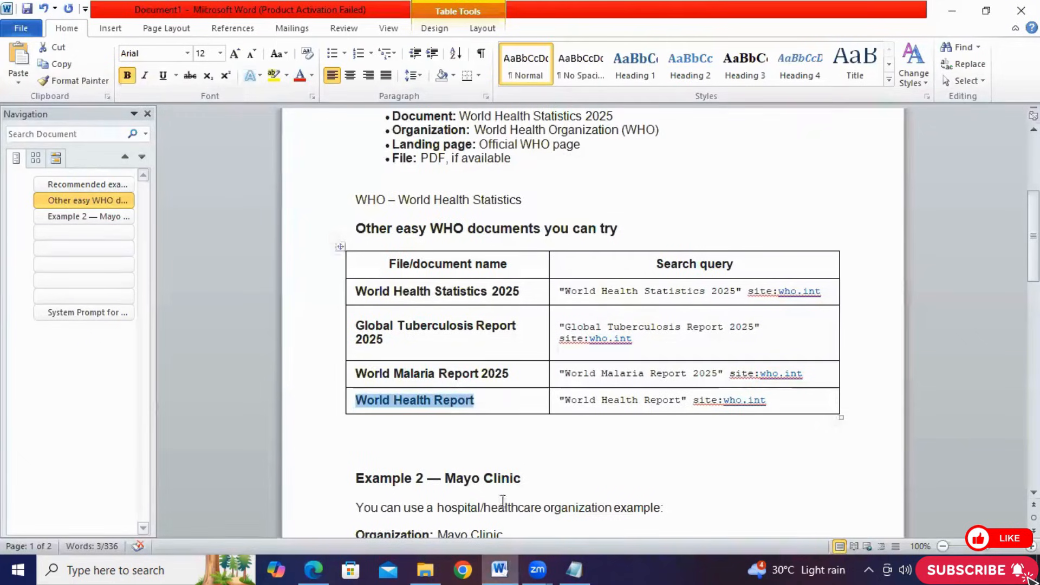
{"action": "right_click", "coordinate": [454, 412]}
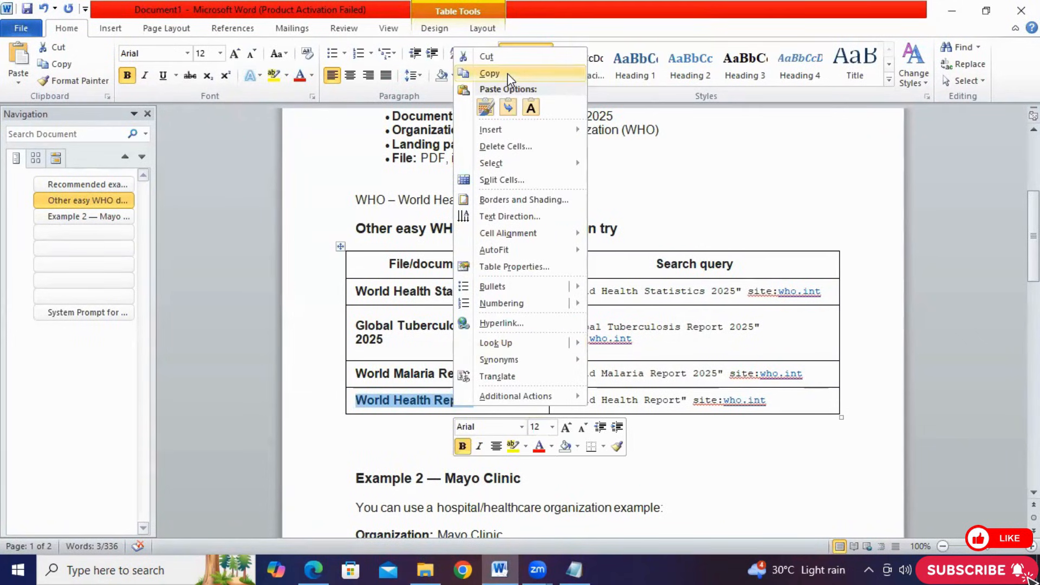
{"action": "key", "text": "alt+Tab"}
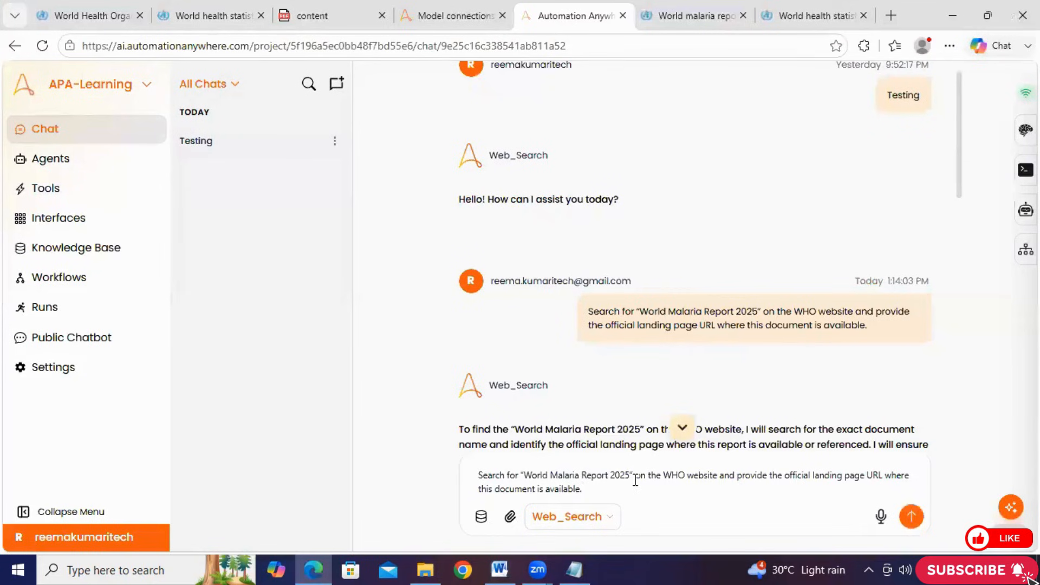
Replace World Malaria Report 2025 in the drafted query with World Health Report, keep the closing quotation mark, and send it
{"action": "left_click_drag", "start_coordinate": [634, 475], "coordinate": [526, 477]}
{"action": "right_click", "coordinate": [526, 475]}
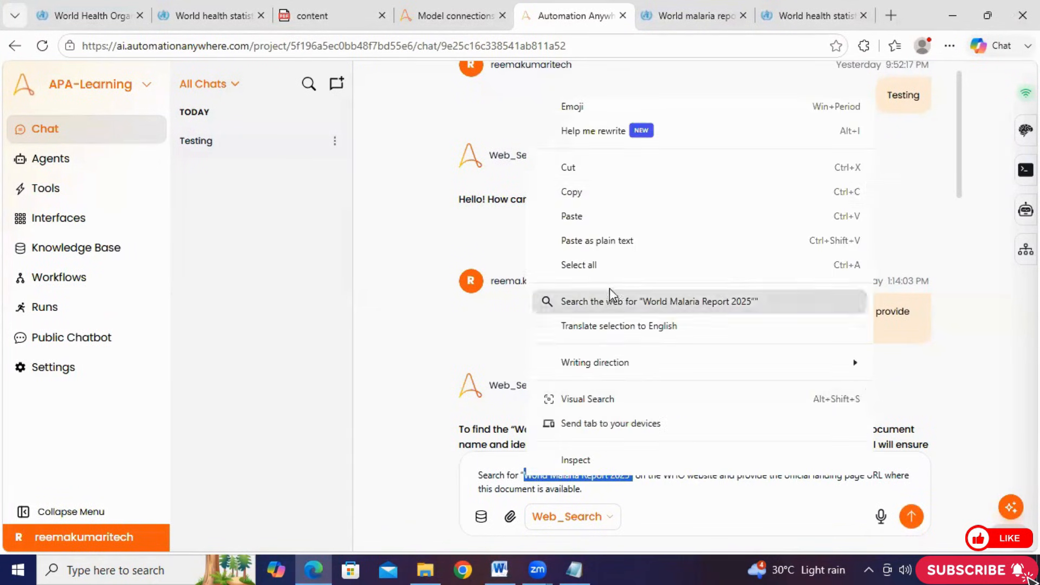
{"action": "left_click", "coordinate": [579, 216]}
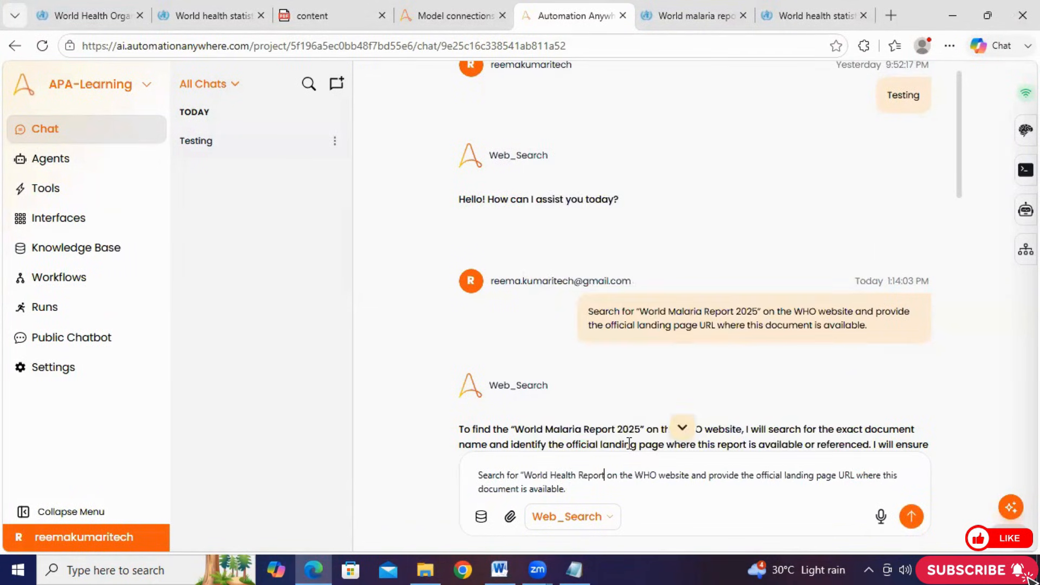
{"action": "type", "text": "\""}
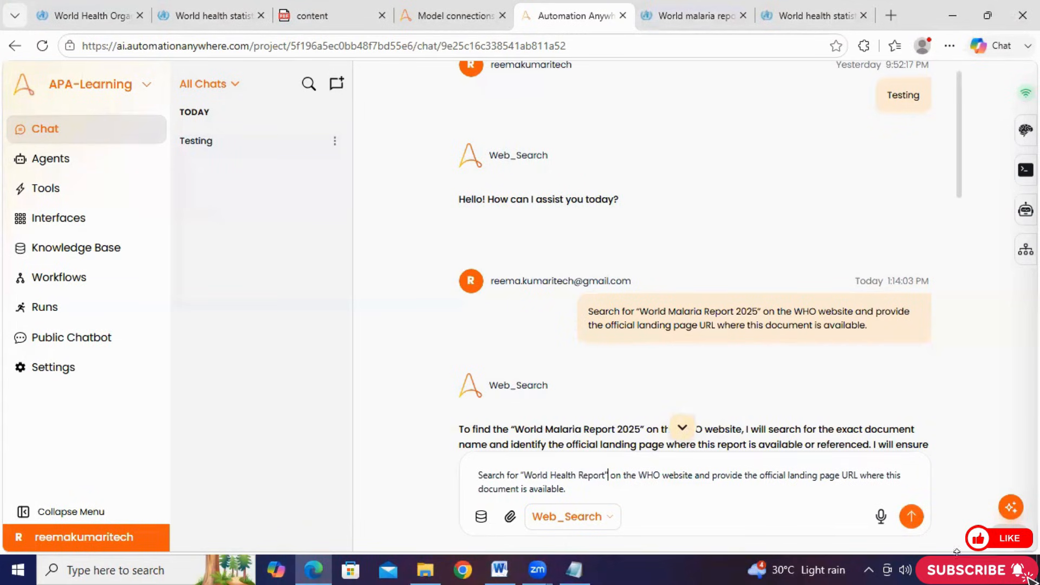
{"action": "left_click", "coordinate": [916, 518]}
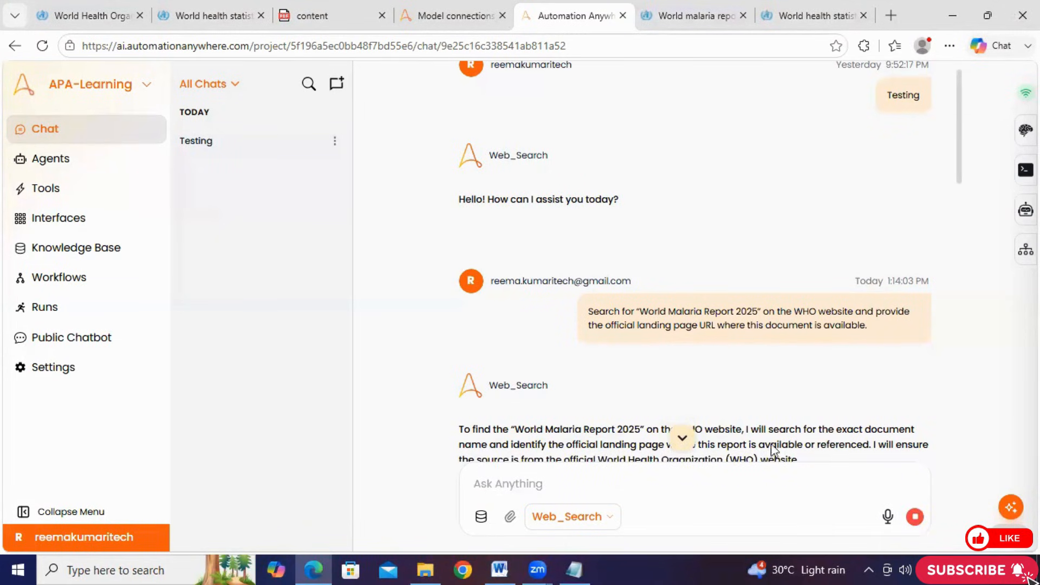
Review the document name, organization, landing page URL and direct file URL in the World Health Report answer
{"action": "left_click", "coordinate": [680, 439]}
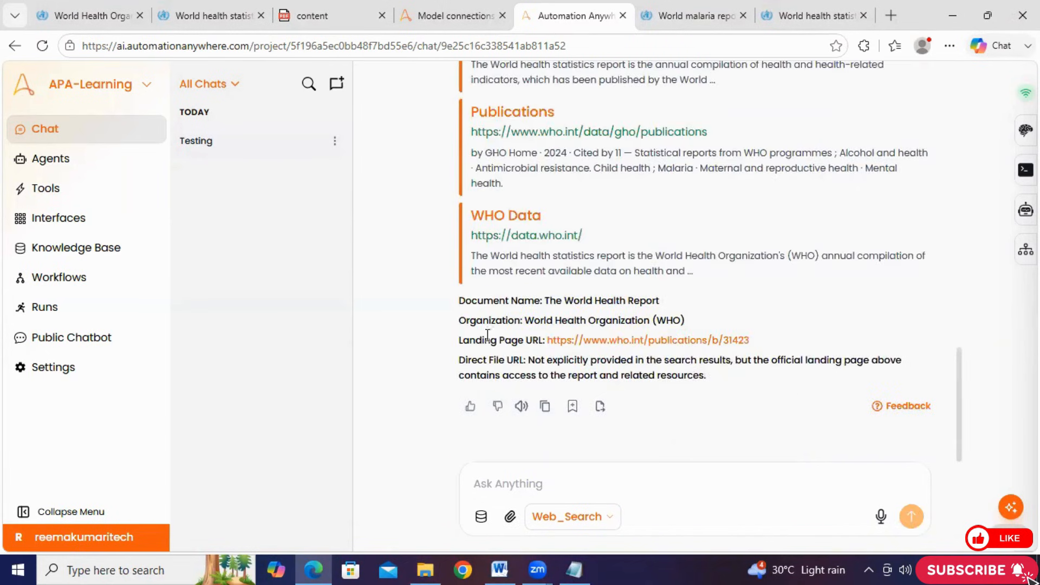
{"action": "mouse_move", "coordinate": [548, 301]}
{"action": "left_mouse_down"}
{"action": "mouse_move", "coordinate": [667, 313]}
{"action": "mouse_move", "coordinate": [675, 301]}
{"action": "left_mouse_up"}
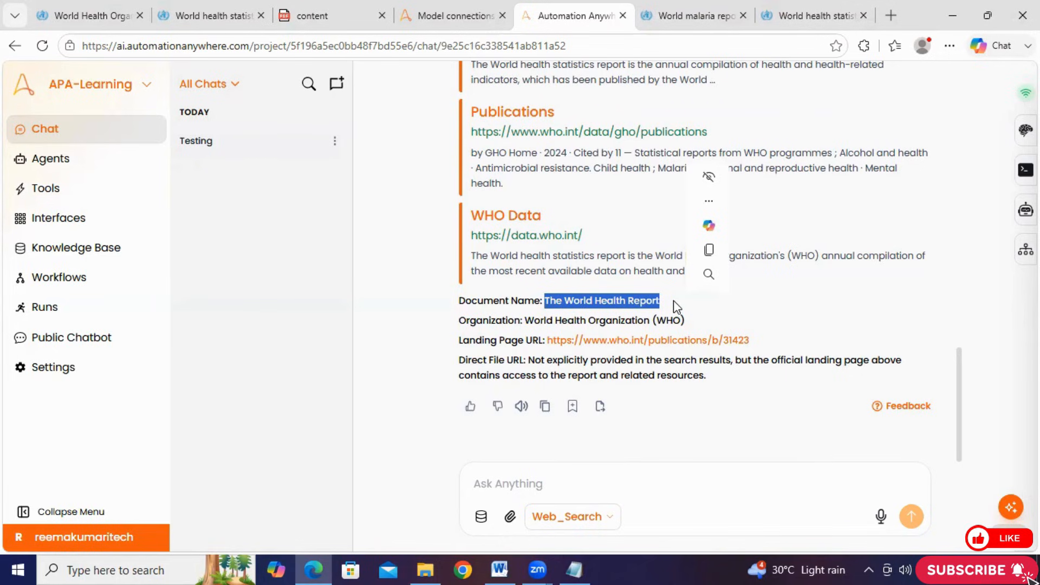
{"action": "left_click", "coordinate": [674, 300]}
{"action": "left_click_drag", "start_coordinate": [445, 297], "coordinate": [462, 362]}
{"action": "left_click", "coordinate": [640, 378]}
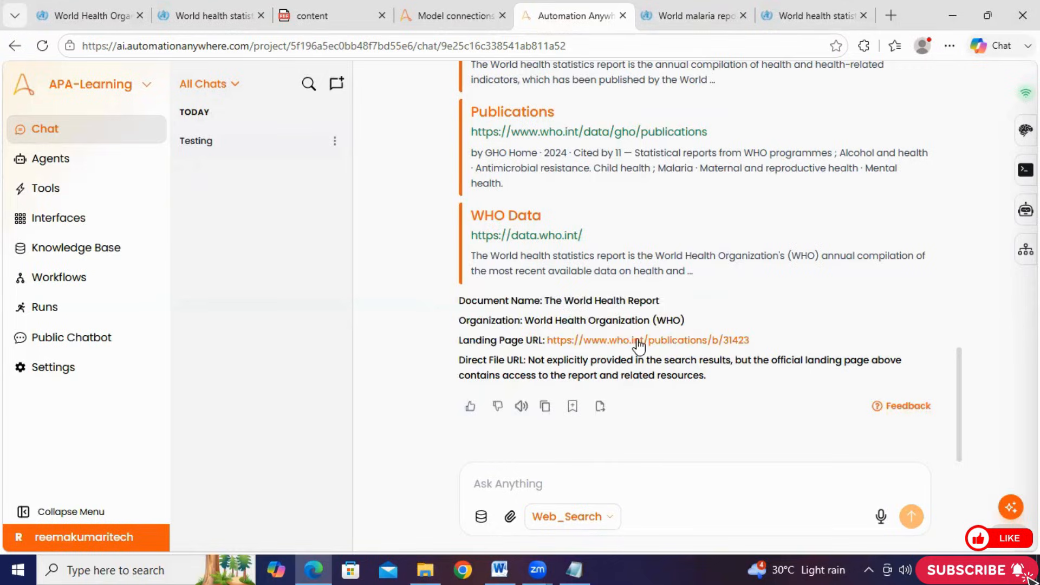
Open the World Health Report landing page URL, check the publication there, and compare it with the answer in the chat
{"action": "left_click", "coordinate": [638, 343]}
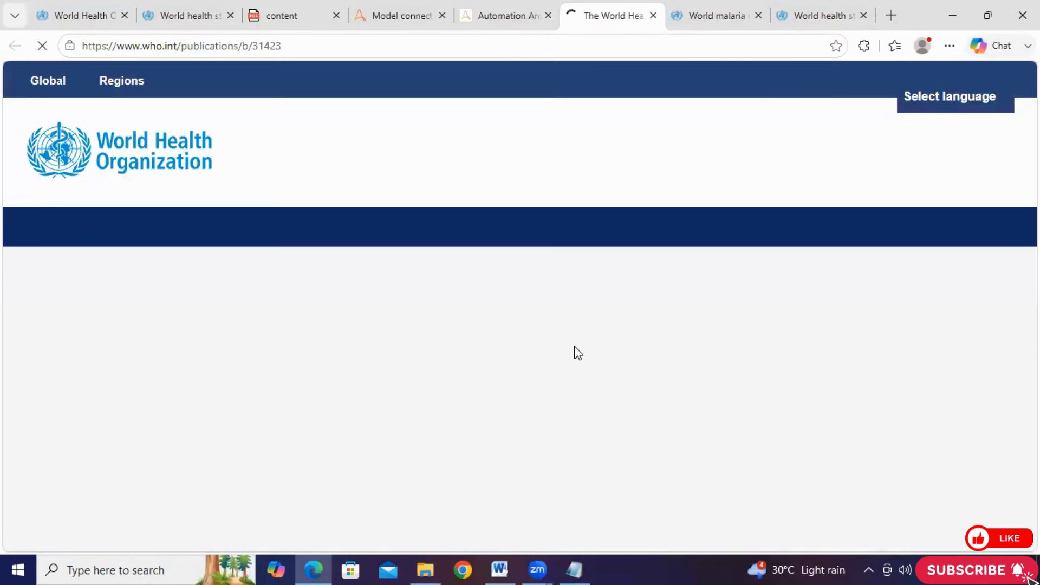
{"action": "scroll", "coordinate": [578, 353], "scroll_direction": "down", "scroll_amount": 3}
{"action": "scroll", "coordinate": [578, 353], "scroll_direction": "down", "scroll_amount": 3}
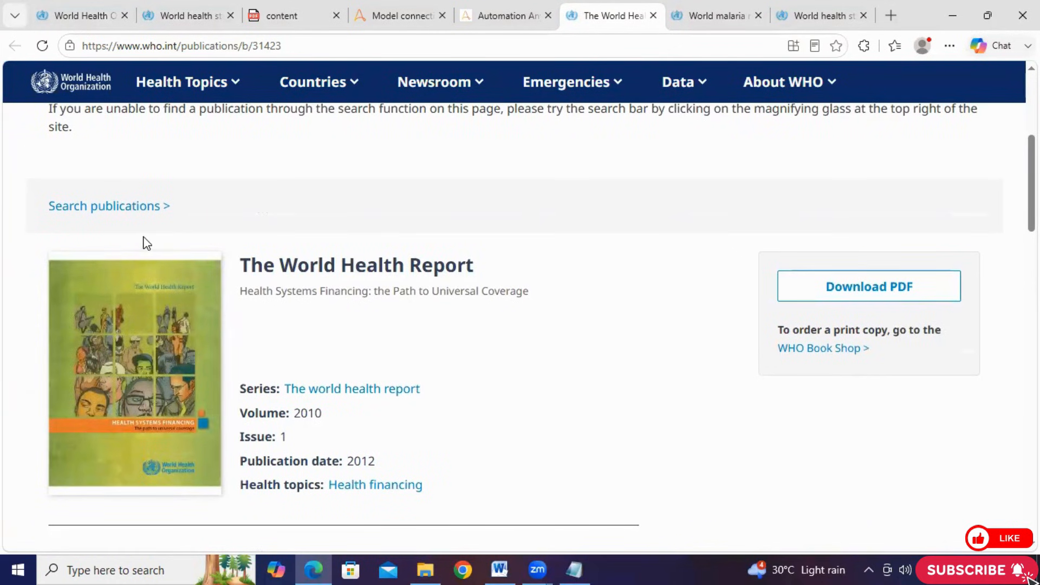
{"action": "left_click", "coordinate": [470, 15]}
{"action": "left_click_drag", "start_coordinate": [456, 301], "coordinate": [712, 404]}
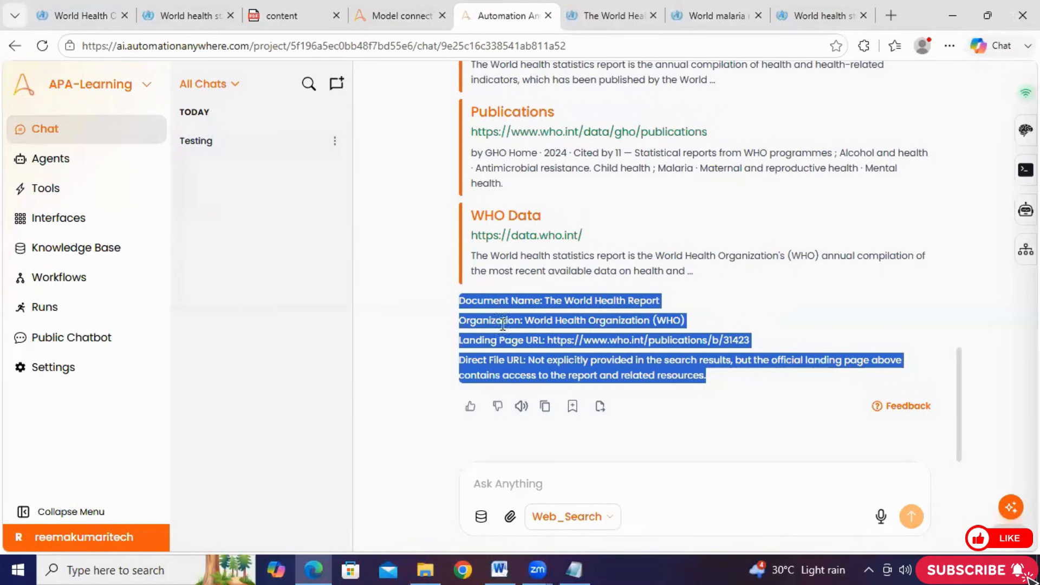
Open the Web_Search agent's general settings and locate the result format section at the end of the personality prompt
{"action": "left_click", "coordinate": [108, 163]}
{"action": "left_click", "coordinate": [457, 172]}
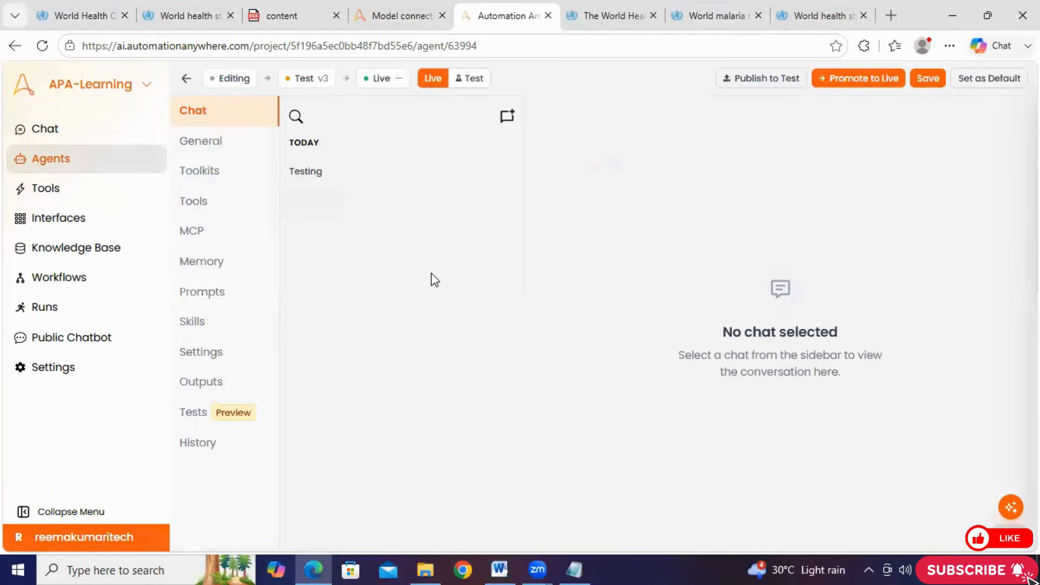
{"action": "left_click", "coordinate": [212, 146]}
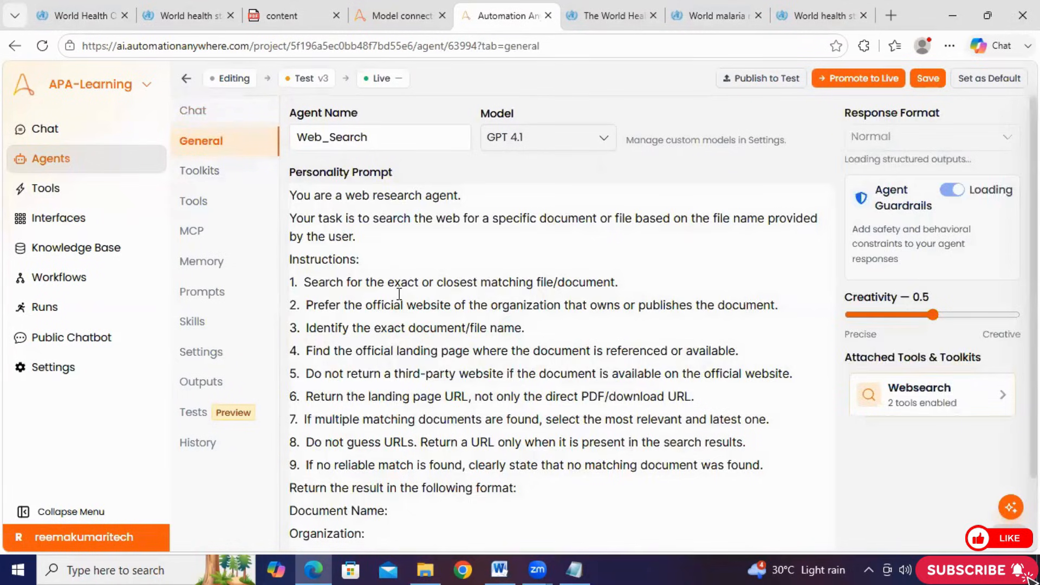
{"action": "scroll", "coordinate": [417, 504], "scroll_direction": "down", "scroll_amount": 3}
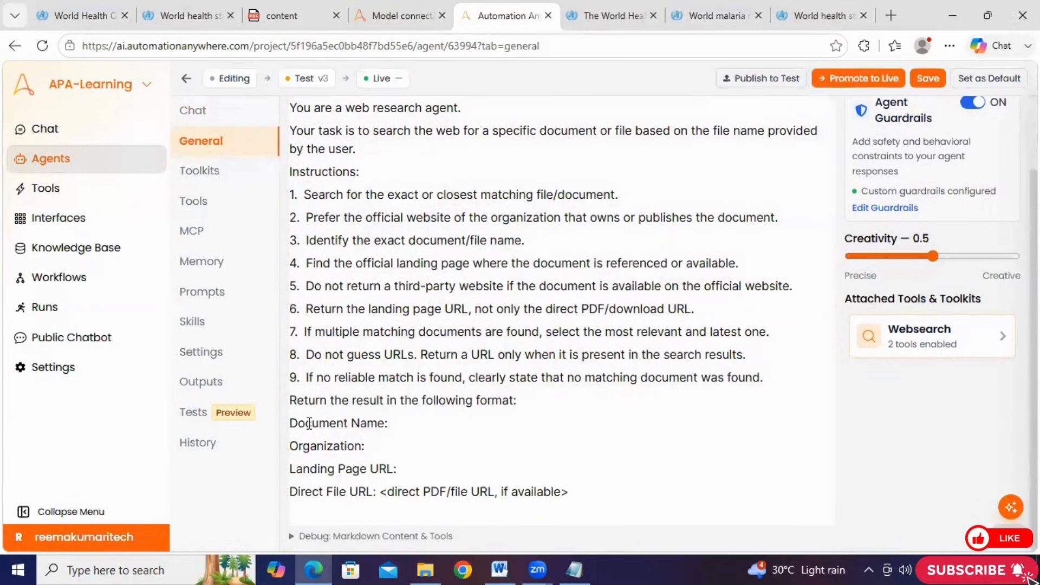
{"action": "left_click", "coordinate": [290, 401]}
{"action": "left_click_drag", "start_coordinate": [291, 402], "coordinate": [569, 496]}
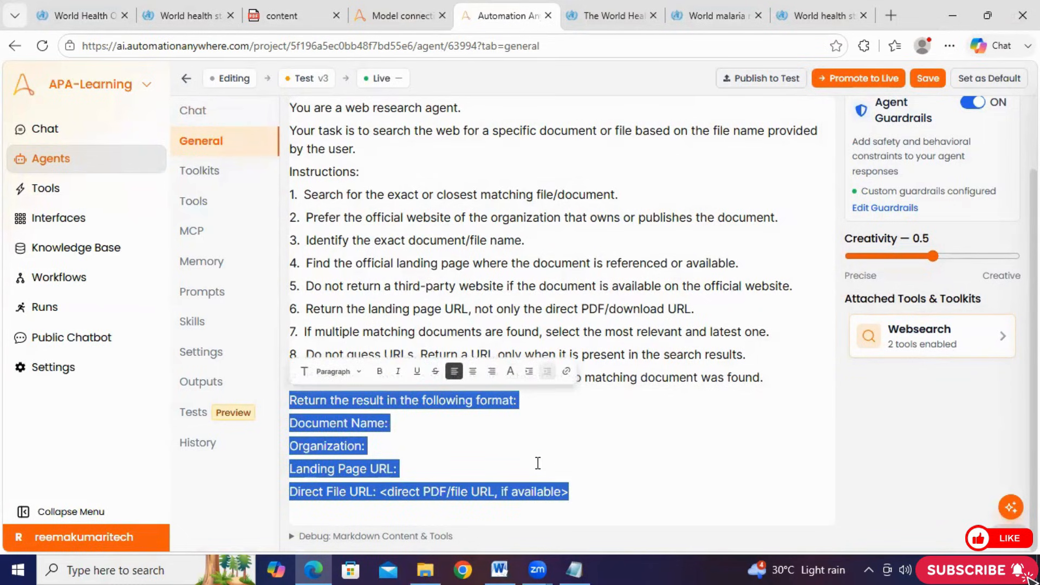
Delete the Direct File URL line from the personality prompt's result format and save the agent
{"action": "left_click", "coordinate": [563, 494]}
{"action": "left_click_drag", "start_coordinate": [567, 493], "coordinate": [293, 491]}
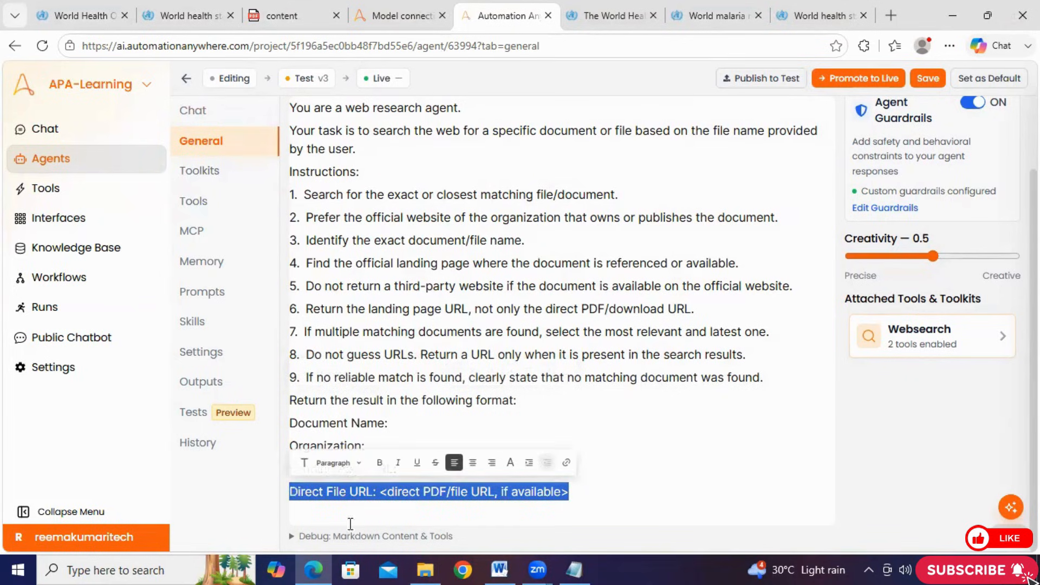
{"action": "key", "text": "BackSpace"}
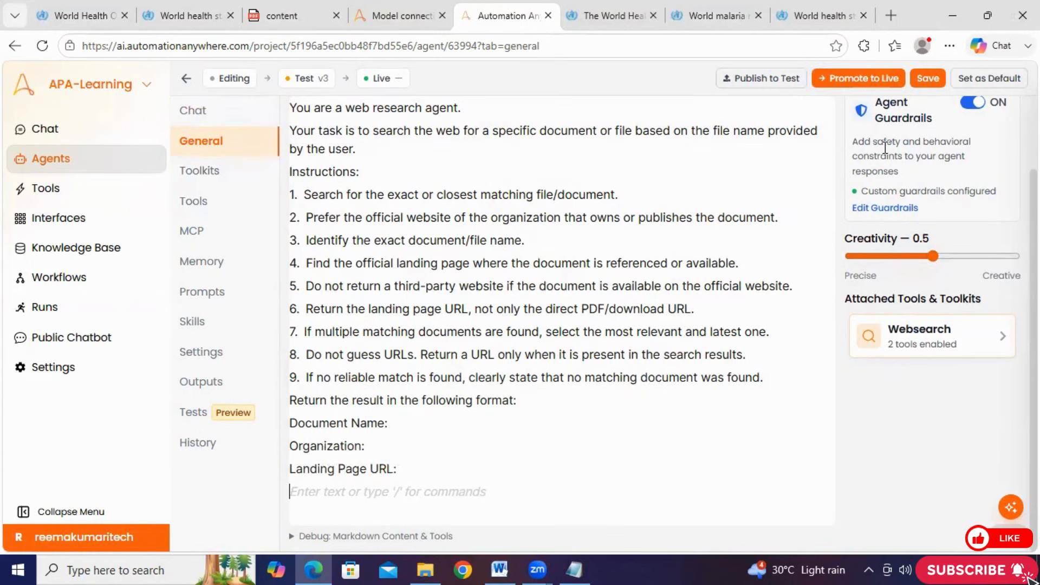
{"action": "left_click", "coordinate": [928, 80]}
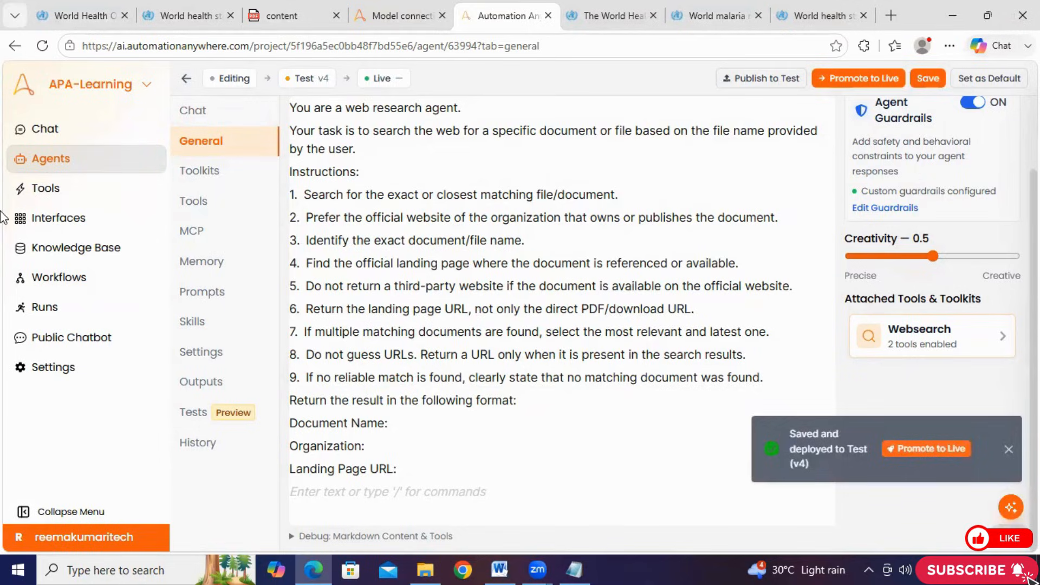
Return to the Testing chat, copy the sent World Health Report query and send it again to the Web_Search agent
{"action": "left_click", "coordinate": [45, 130]}
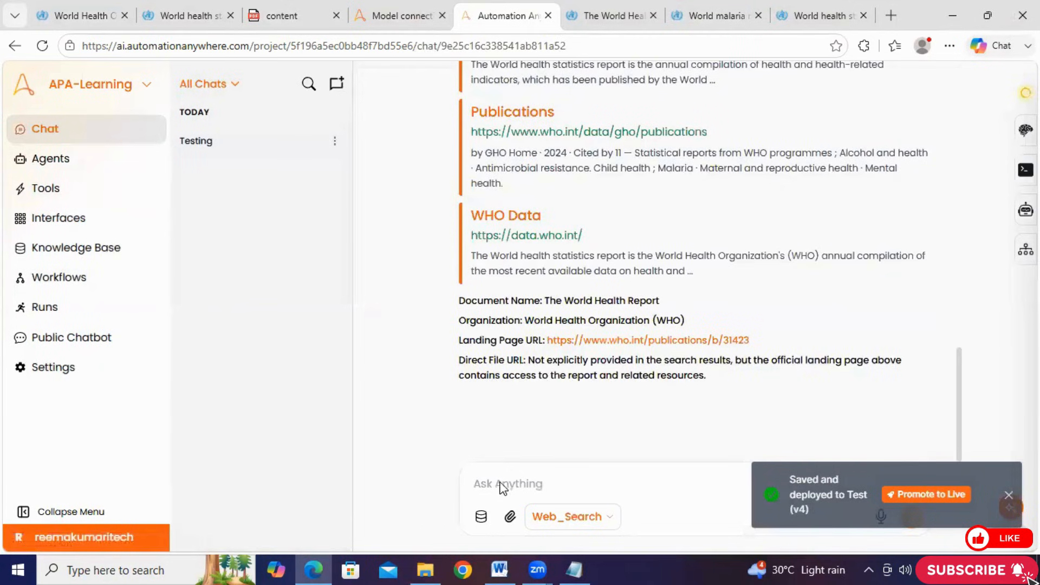
{"action": "scroll", "coordinate": [591, 358], "scroll_direction": "up", "scroll_amount": 7}
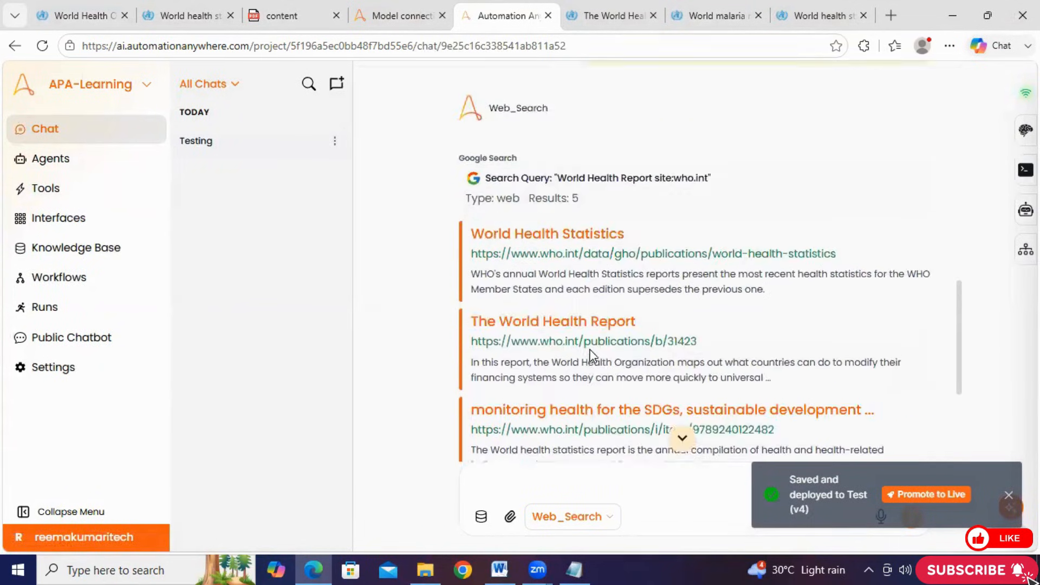
{"action": "scroll", "coordinate": [593, 355], "scroll_direction": "up", "scroll_amount": 3}
{"action": "mouse_move", "coordinate": [778, 225]}
{"action": "left_click", "coordinate": [880, 227]}
{"action": "scroll", "coordinate": [704, 288], "scroll_direction": "down", "scroll_amount": 10}
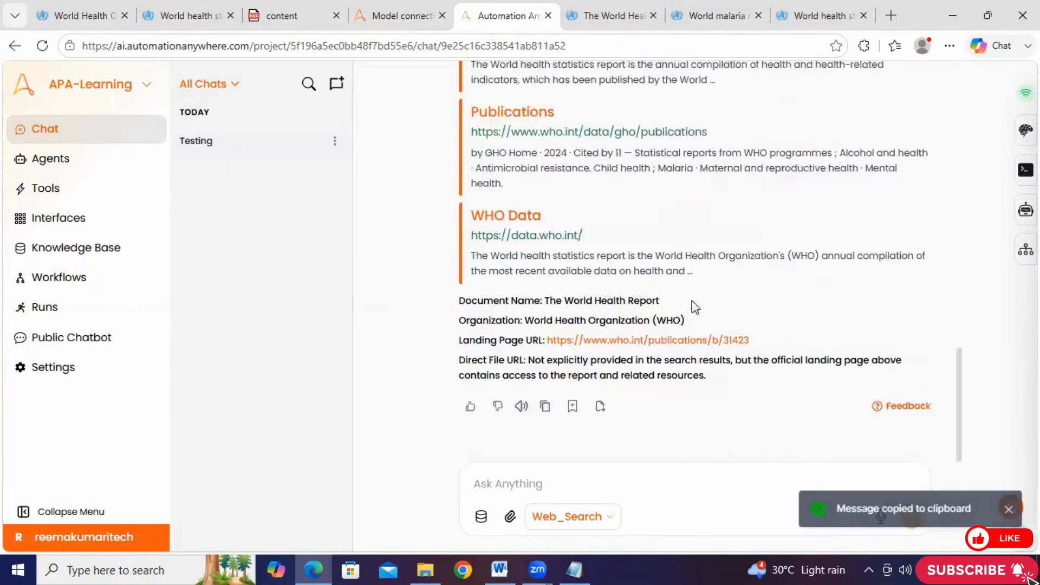
{"action": "right_click", "coordinate": [527, 477]}
{"action": "left_click", "coordinate": [544, 272]}
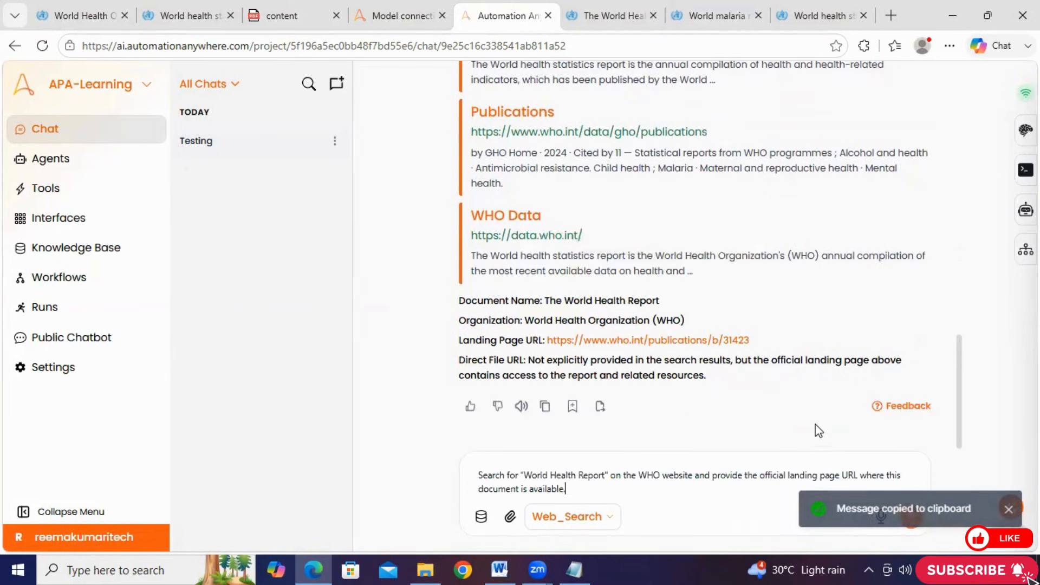
{"action": "left_click", "coordinate": [915, 517]}
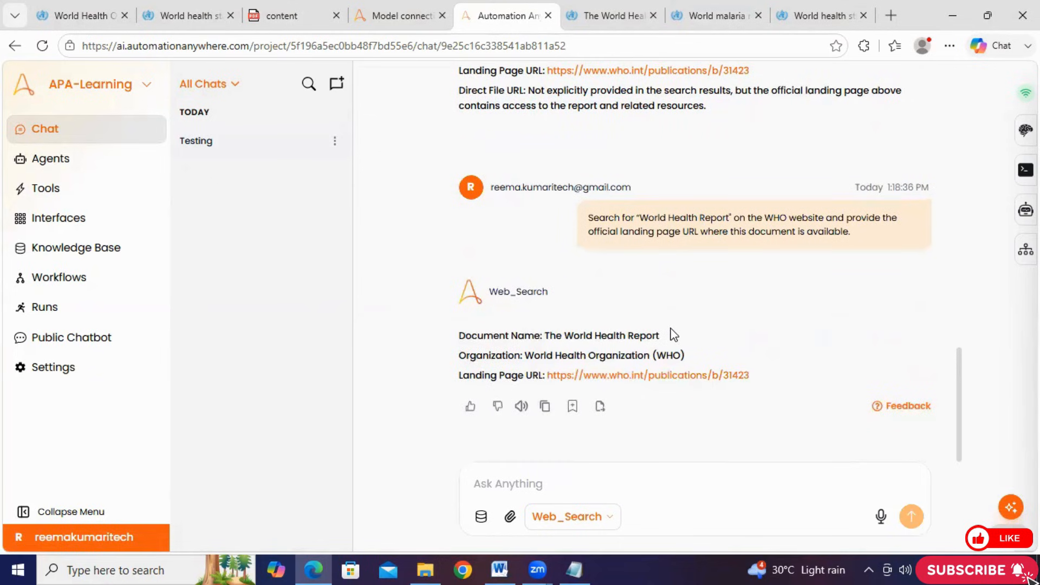
Check which fields the new World Health Report answer contains against the edited result format
{"action": "left_click_drag", "start_coordinate": [453, 343], "coordinate": [756, 377]}
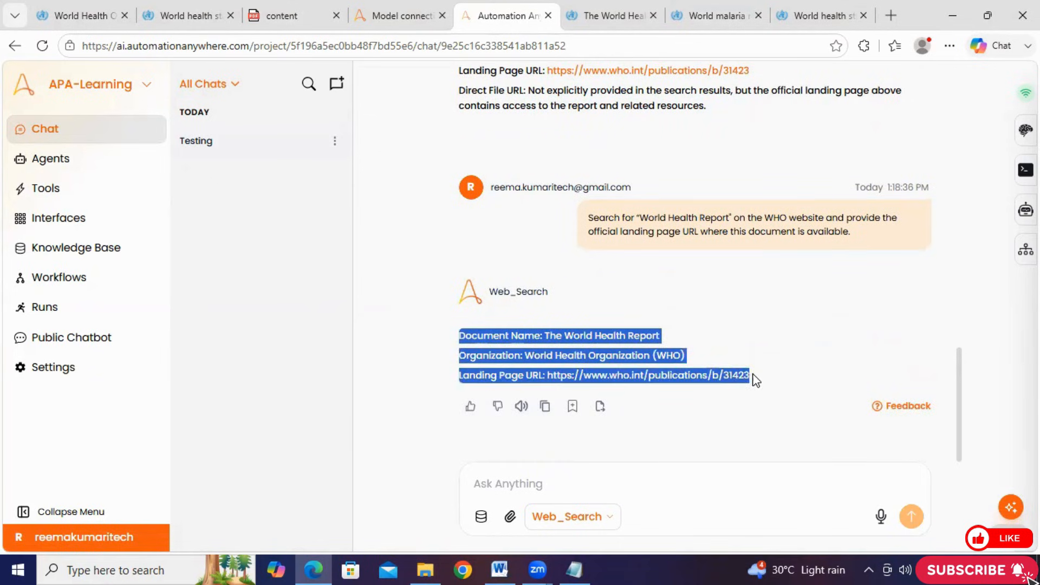
{"action": "left_click", "coordinate": [501, 353]}
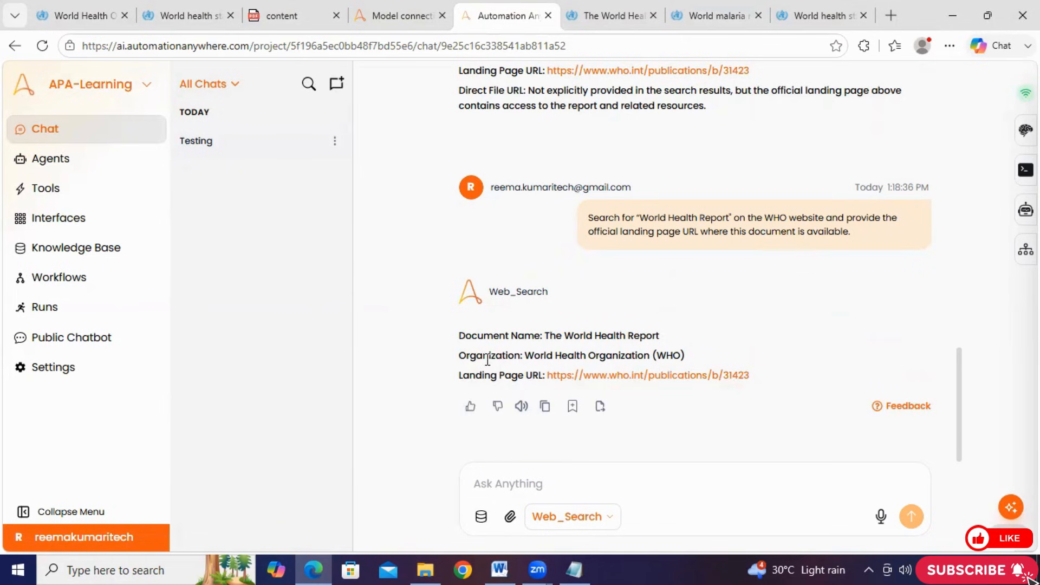
{"action": "left_click_drag", "start_coordinate": [453, 341], "coordinate": [544, 399]}
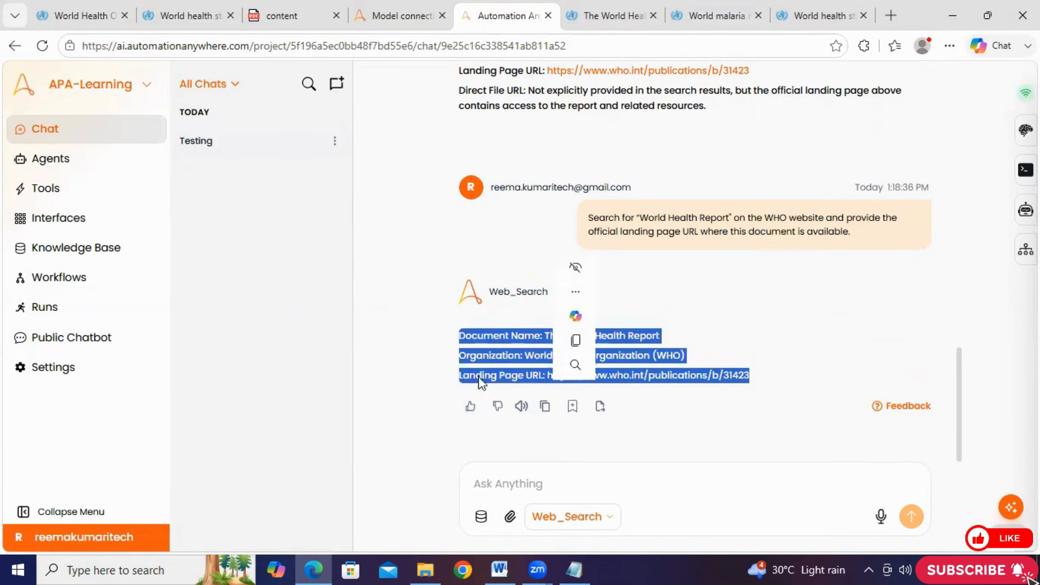
{"action": "left_click", "coordinate": [424, 363]}
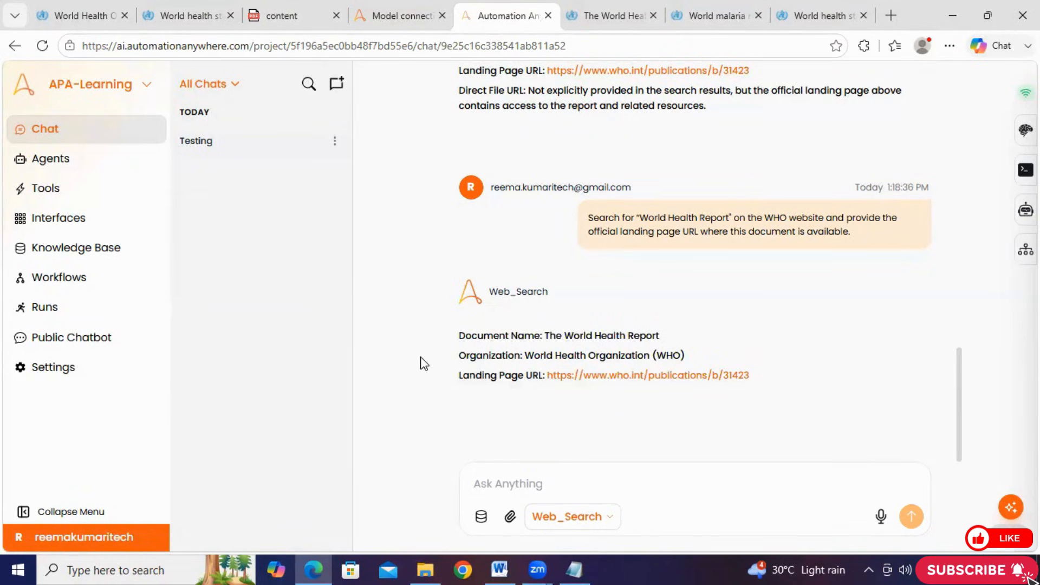
{"action": "mouse_move", "coordinate": [506, 375]}
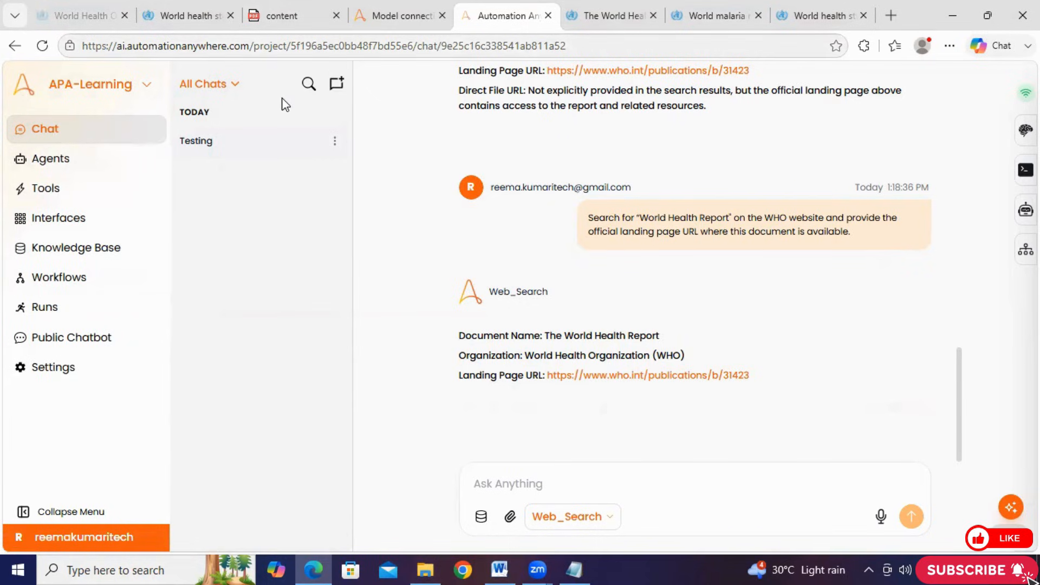
Start a new chat with the Web_Search agent and send it the copied World Health Report landing page query
{"action": "double_click", "coordinate": [511, 46]}
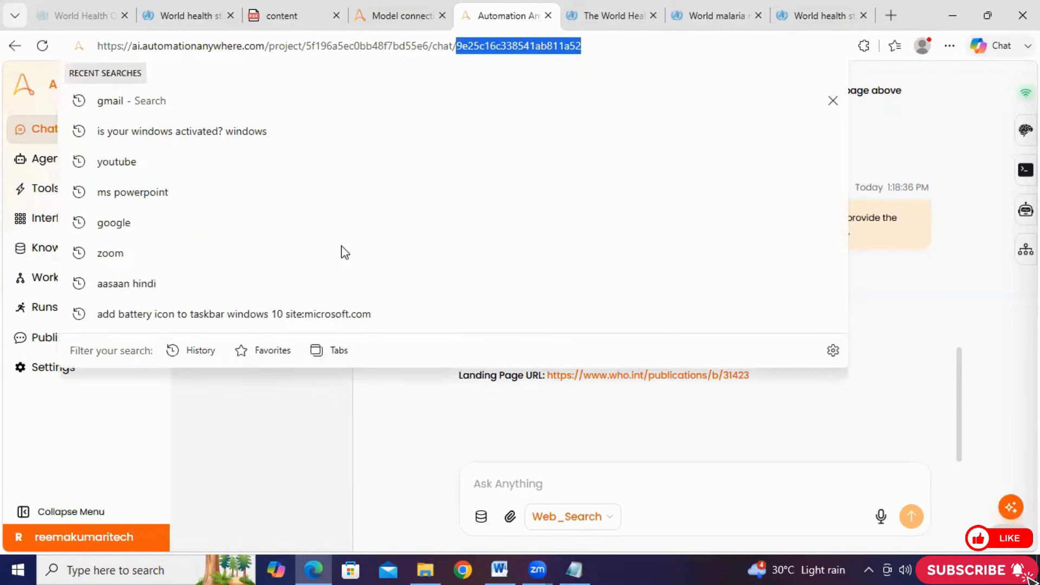
{"action": "left_click", "coordinate": [336, 84]}
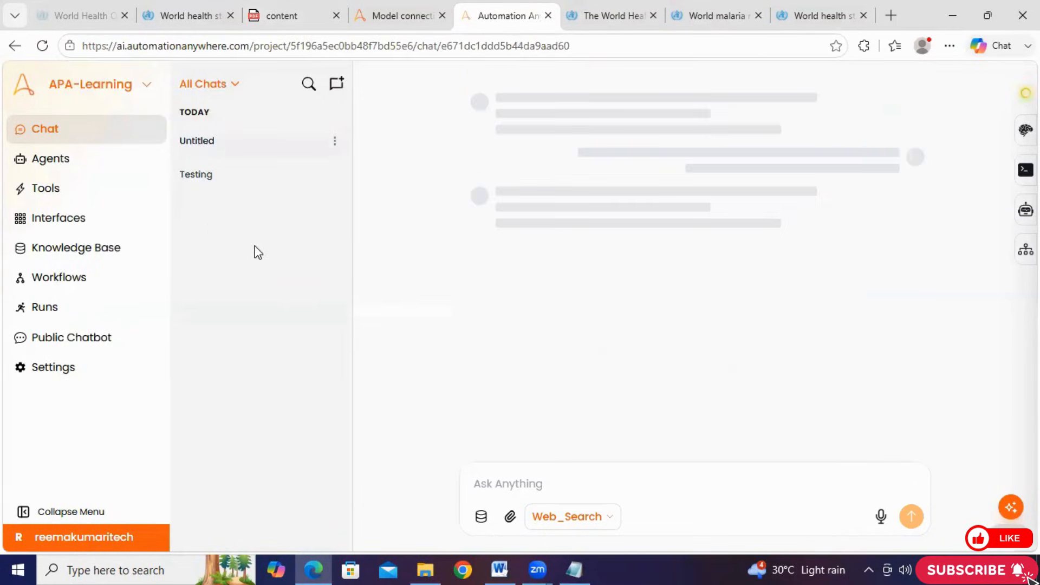
{"action": "left_click", "coordinate": [479, 337]}
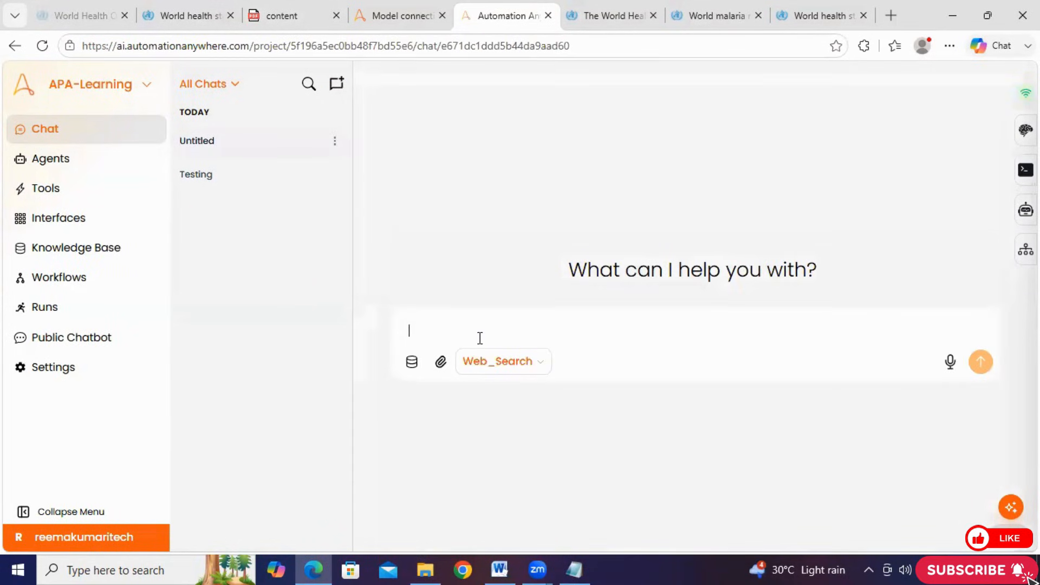
{"action": "right_click", "coordinate": [479, 337]}
{"action": "left_click", "coordinate": [509, 342]}
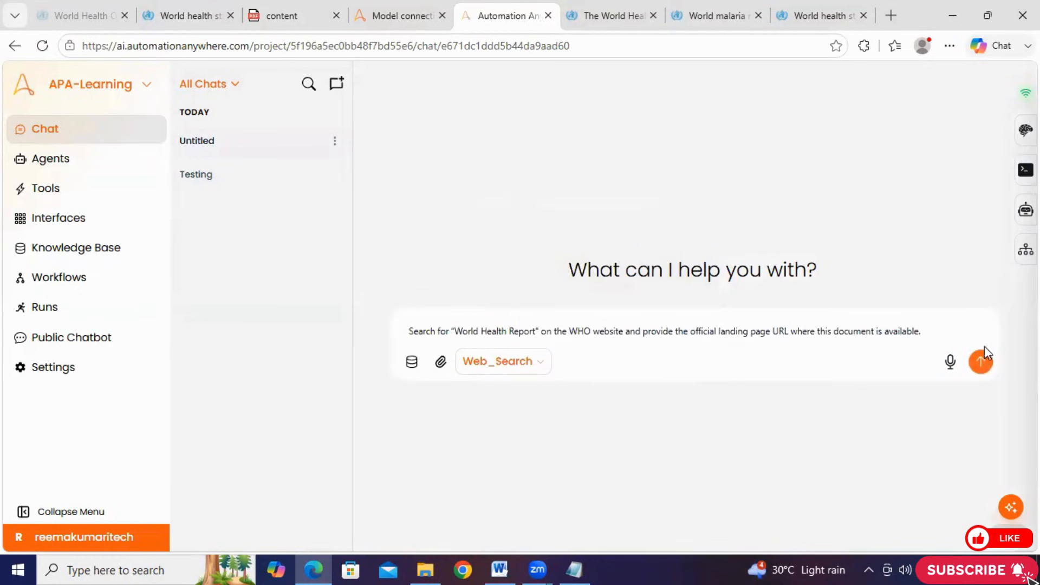
{"action": "left_click", "coordinate": [983, 363]}
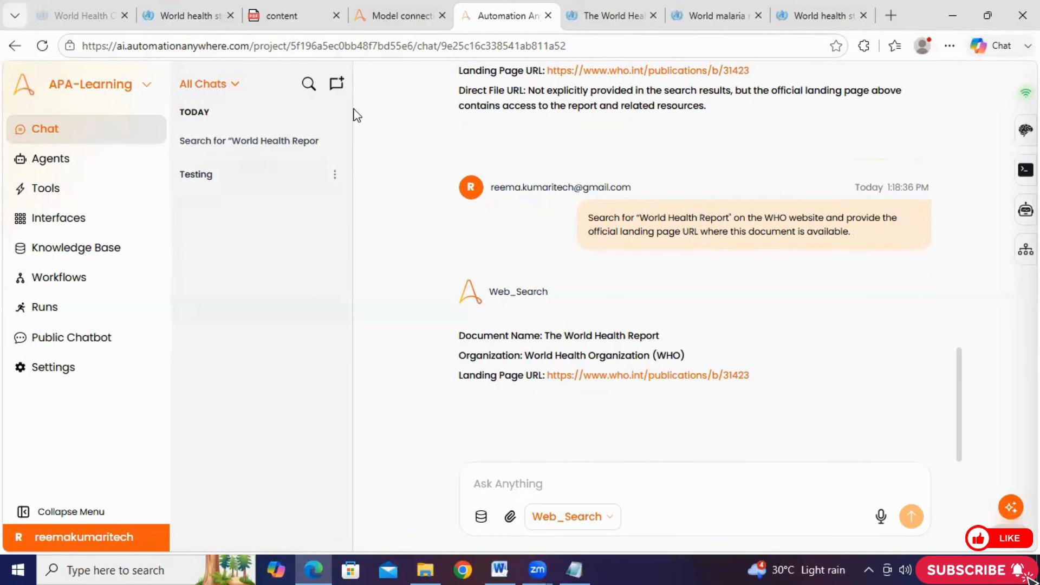
Open the World Health Report chat and examine the chat ID in its web address
{"action": "left_click", "coordinate": [274, 144]}
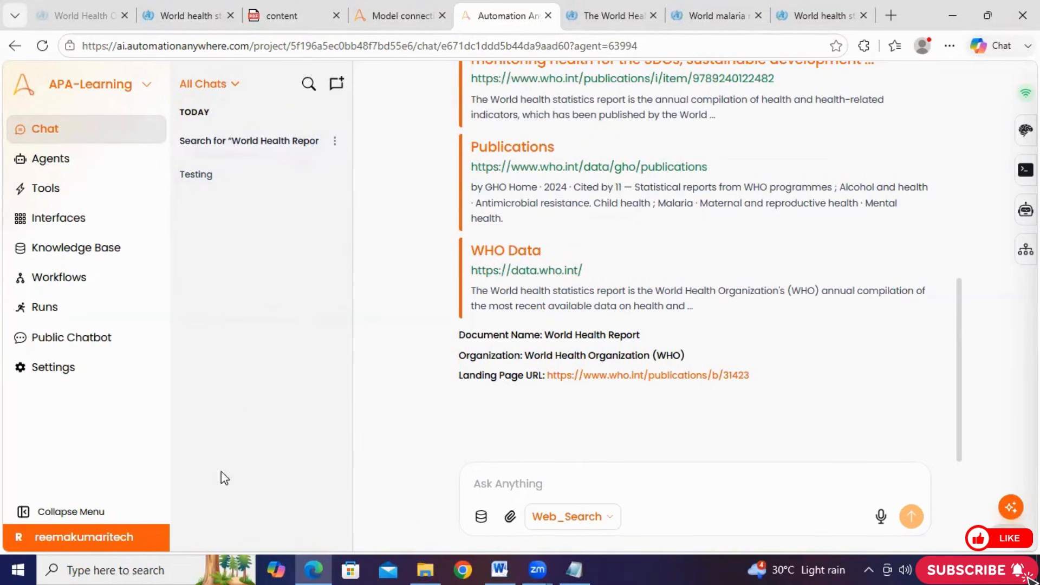
{"action": "left_click", "coordinate": [519, 480]}
{"action": "double_click", "coordinate": [477, 46]}
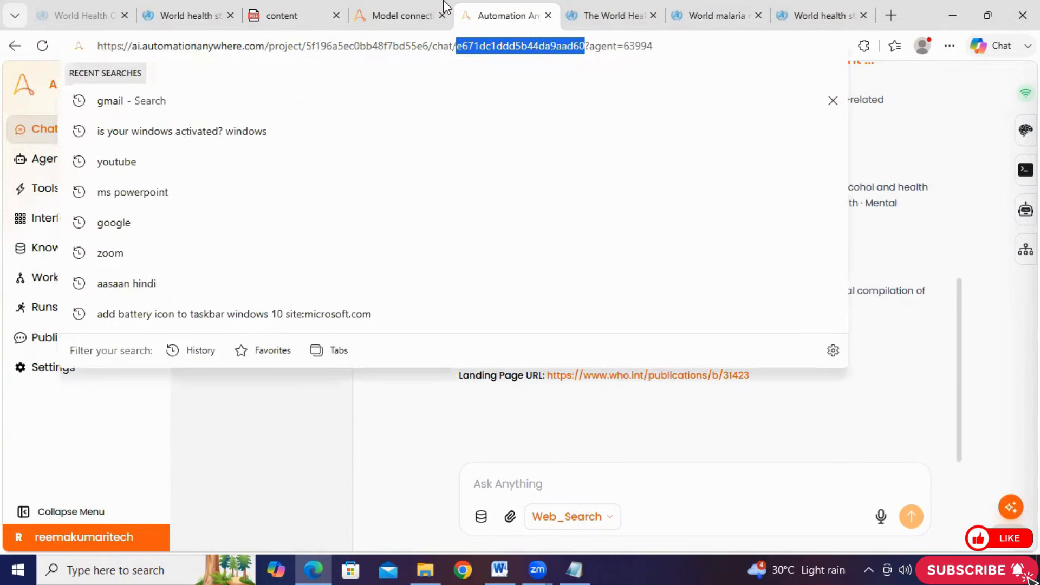
{"action": "left_click", "coordinate": [415, 443]}
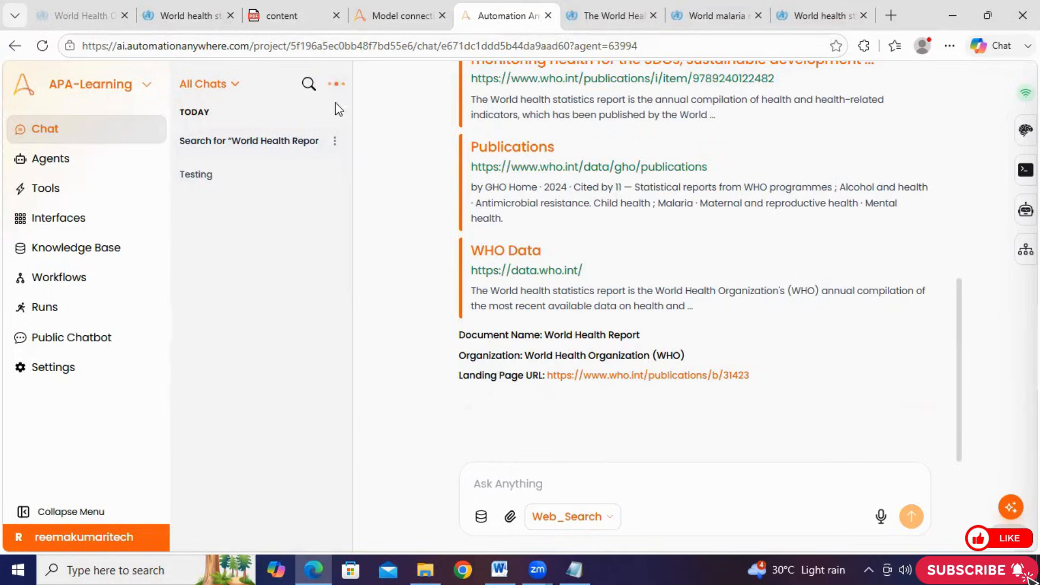
Create another empty chat and switch to the Model connections page of the Automation Anywhere Control Room
{"action": "left_click", "coordinate": [337, 84]}
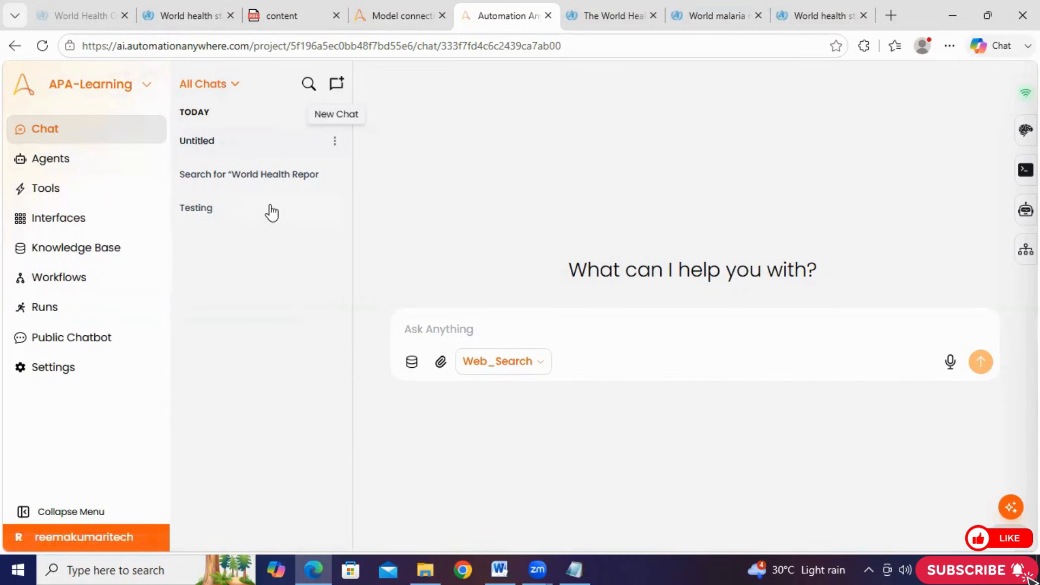
{"action": "left_click", "coordinate": [391, 13]}
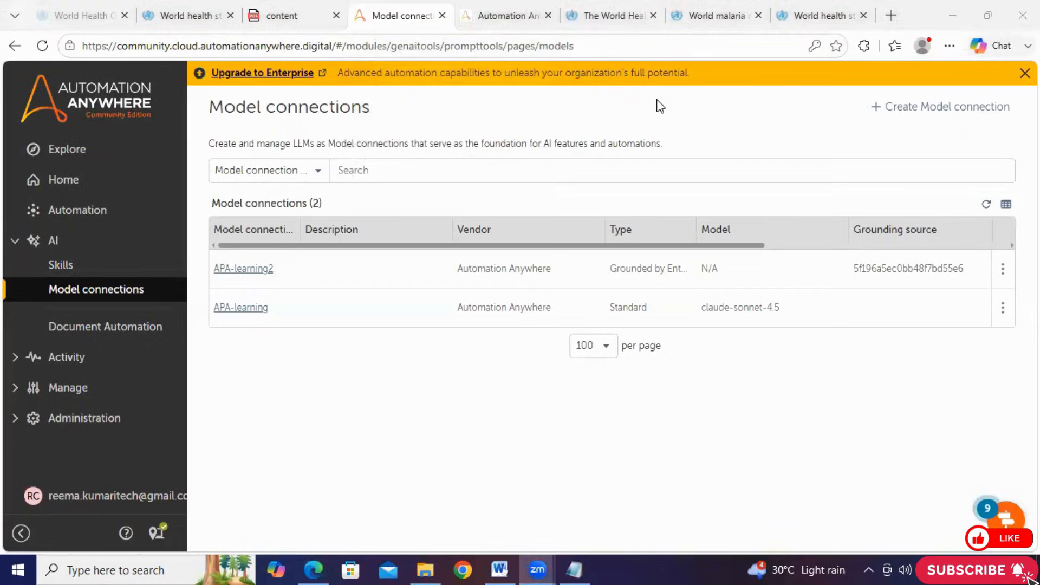